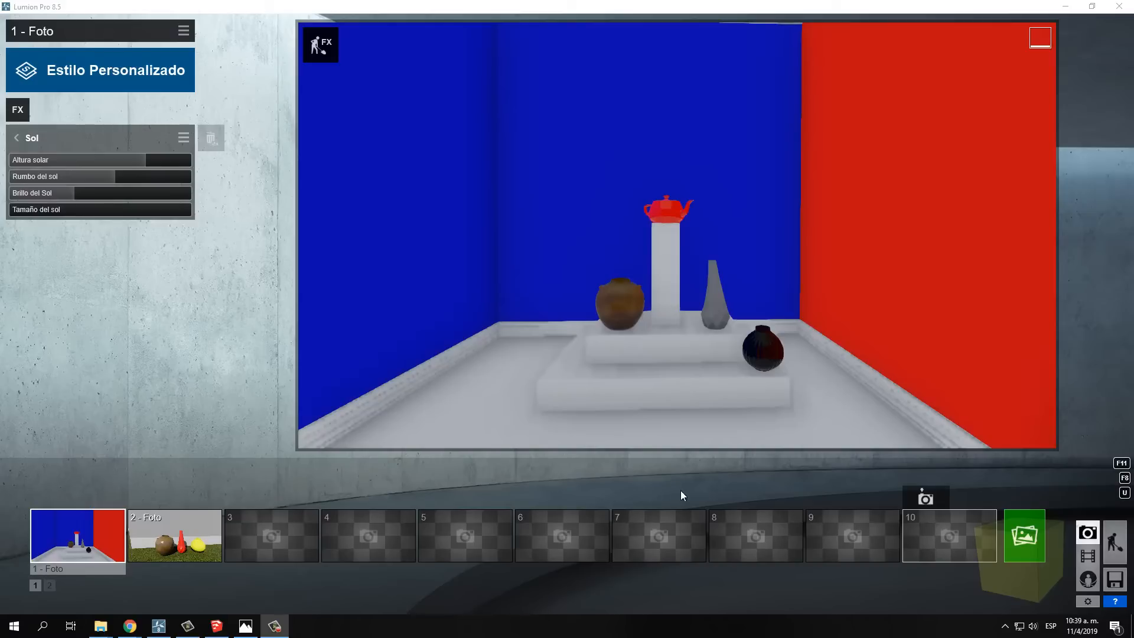
Add the Sombra effect to photo 1 and start a 1920x1080 Escritorio render of the current image
{"action": "left_click", "coordinate": [18, 115]}
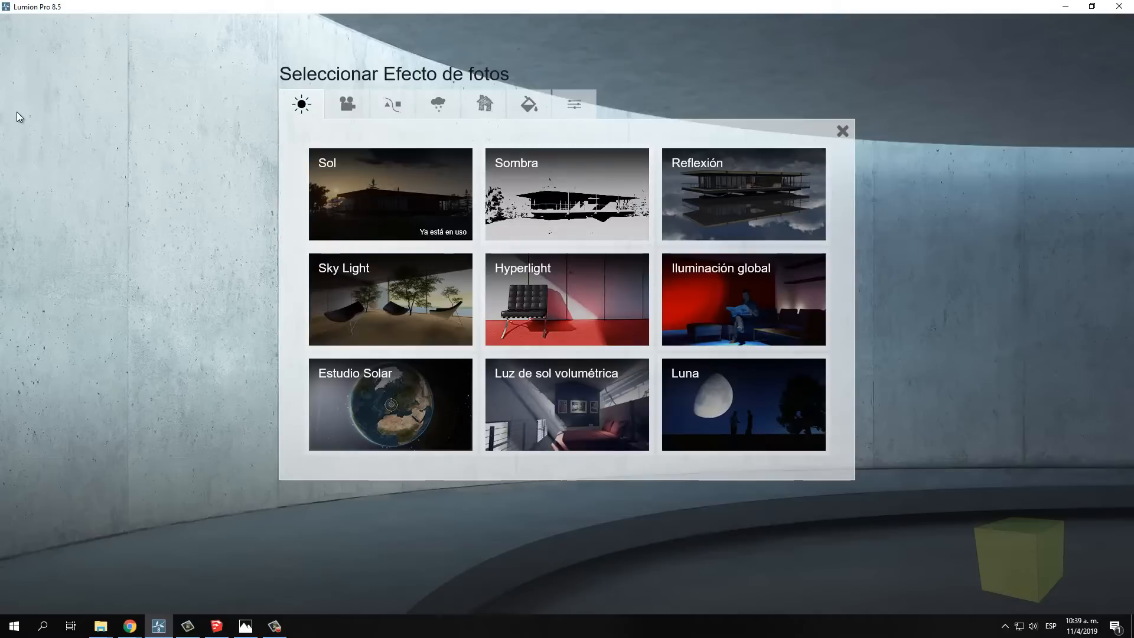
{"action": "left_click", "coordinate": [563, 182]}
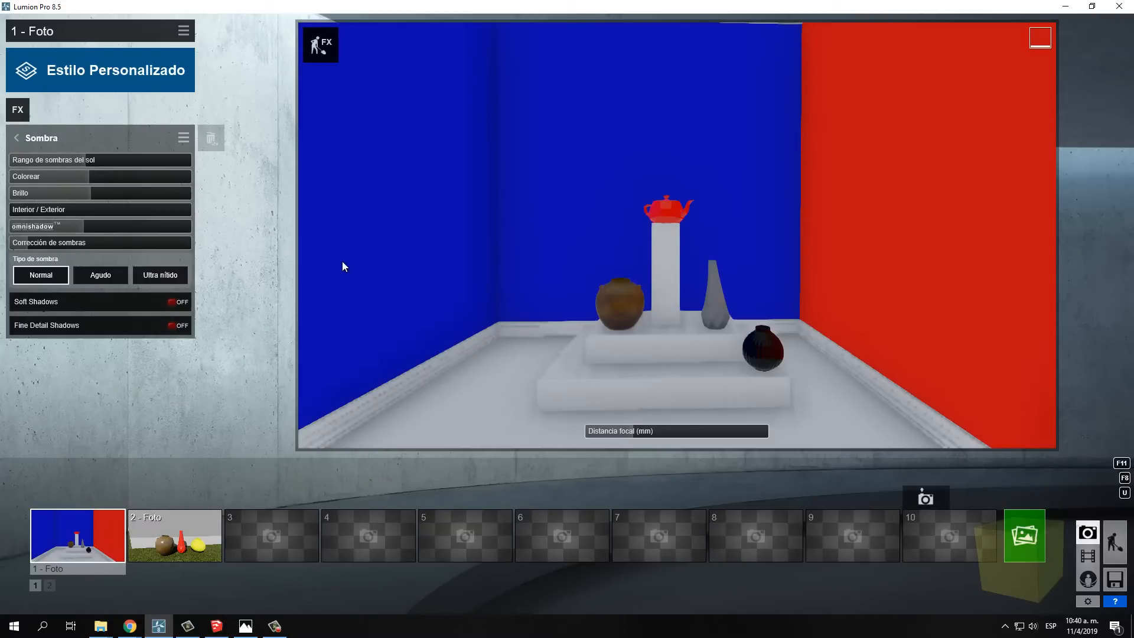
{"action": "left_click", "coordinate": [1023, 538]}
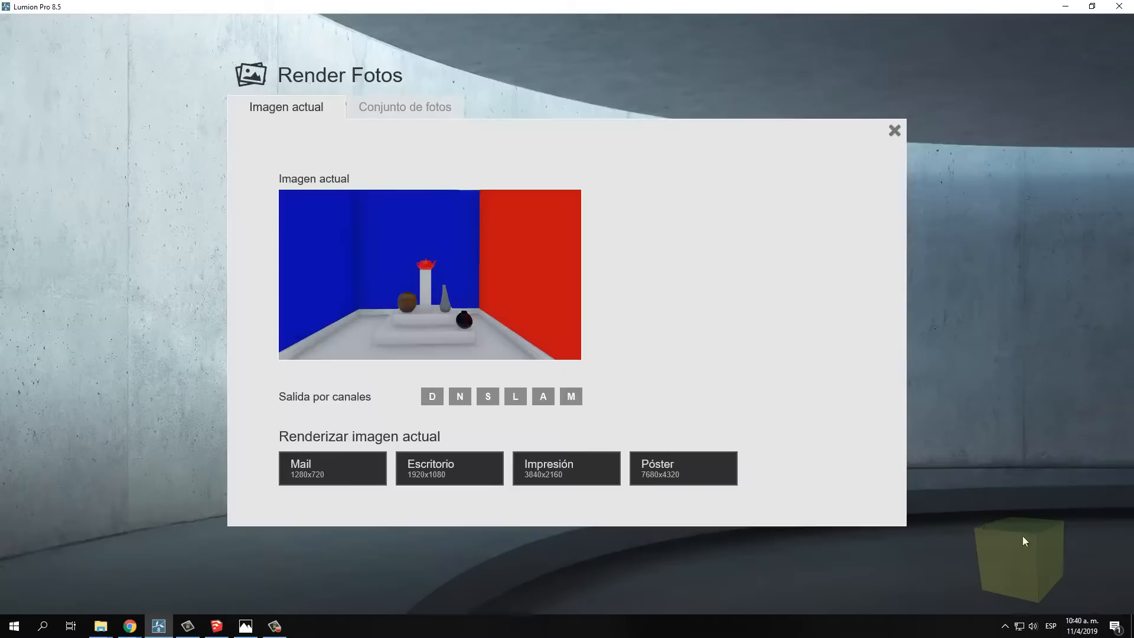
{"action": "left_click", "coordinate": [448, 464]}
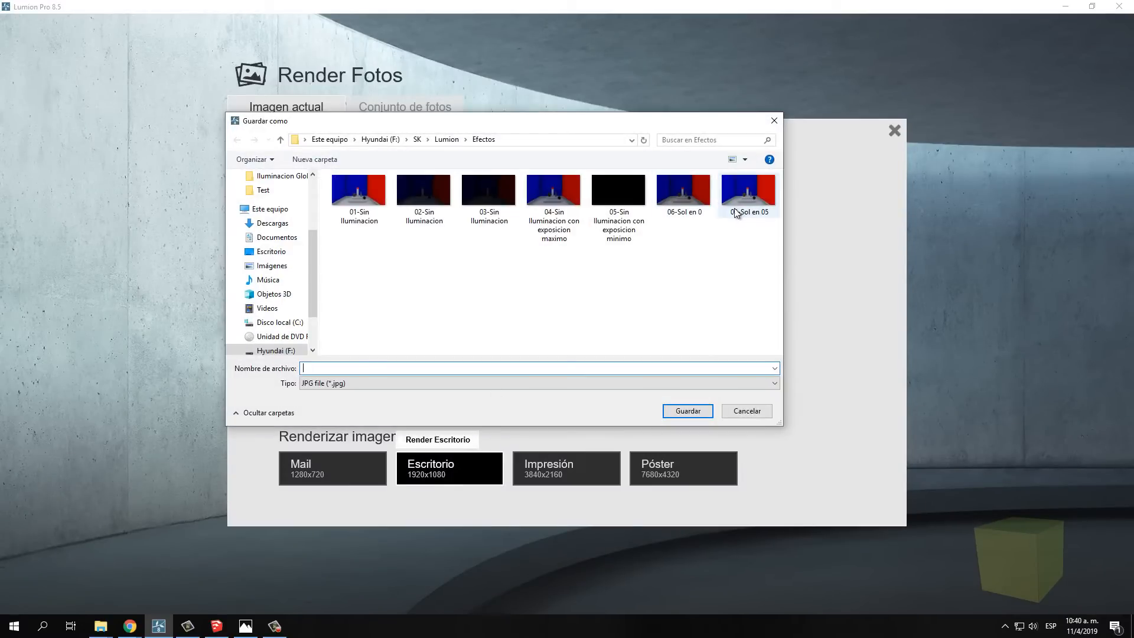
Save the render in the Efectos folder as the JPG file "07-Sol + Sombra por defecto"
{"action": "left_click", "coordinate": [743, 185]}
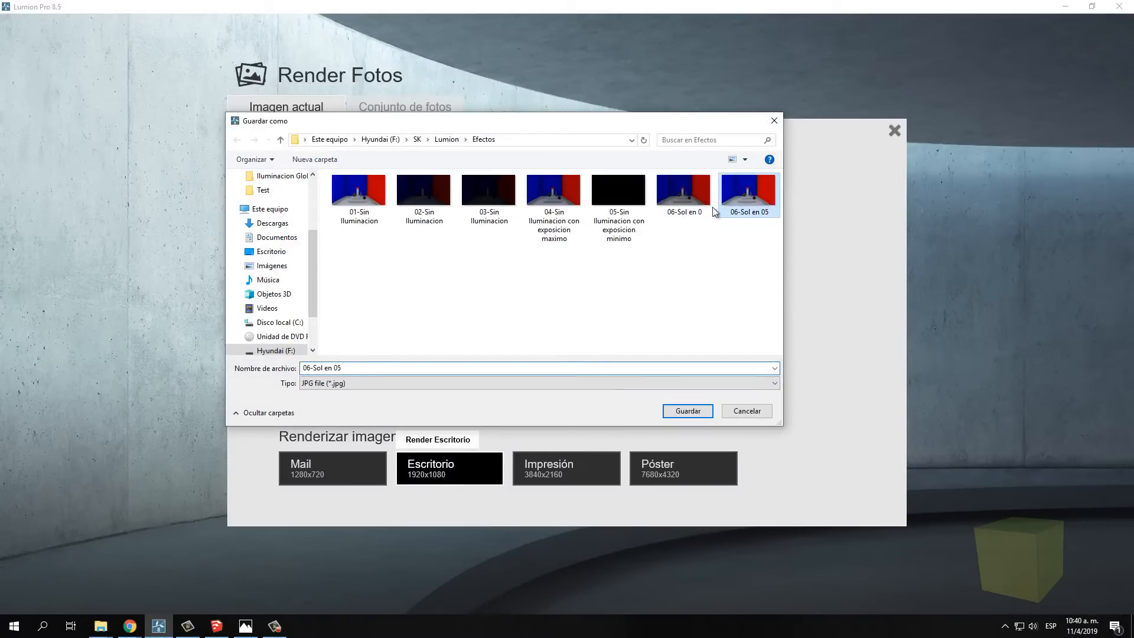
{"action": "left_click", "coordinate": [308, 368]}
{"action": "left_click", "coordinate": [308, 369]}
{"action": "left_click_drag", "start_coordinate": [308, 368], "coordinate": [311, 368]}
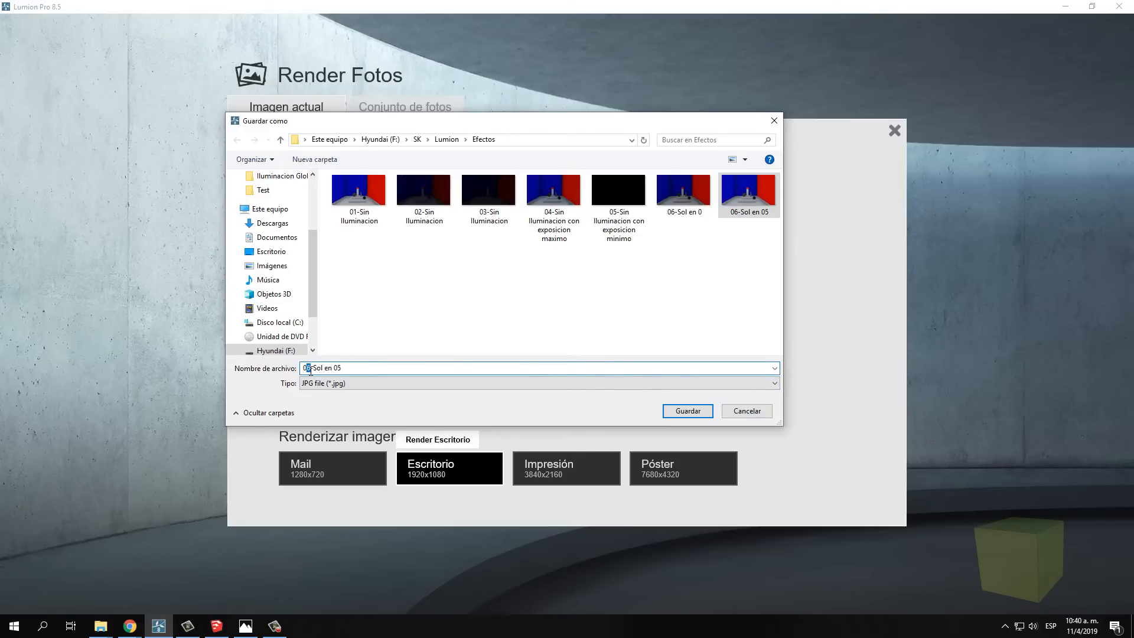
{"action": "type", "text": "7"}
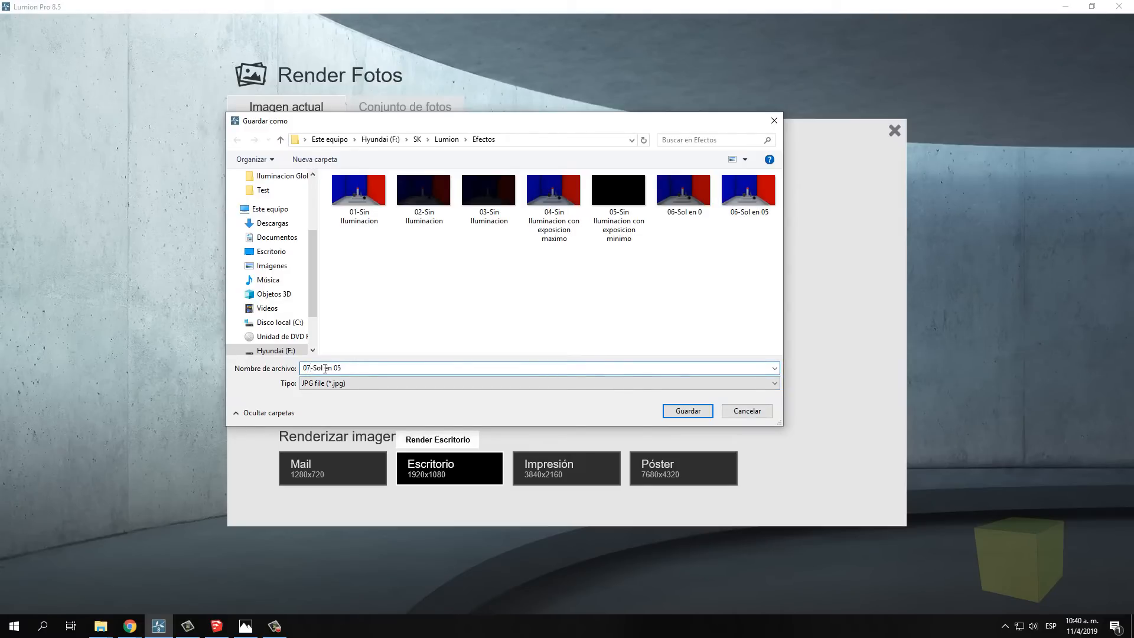
{"action": "left_click_drag", "start_coordinate": [324, 368], "coordinate": [422, 364]}
{"action": "type", "text": "+ Sombra por defecto"}
{"action": "left_click", "coordinate": [700, 408]}
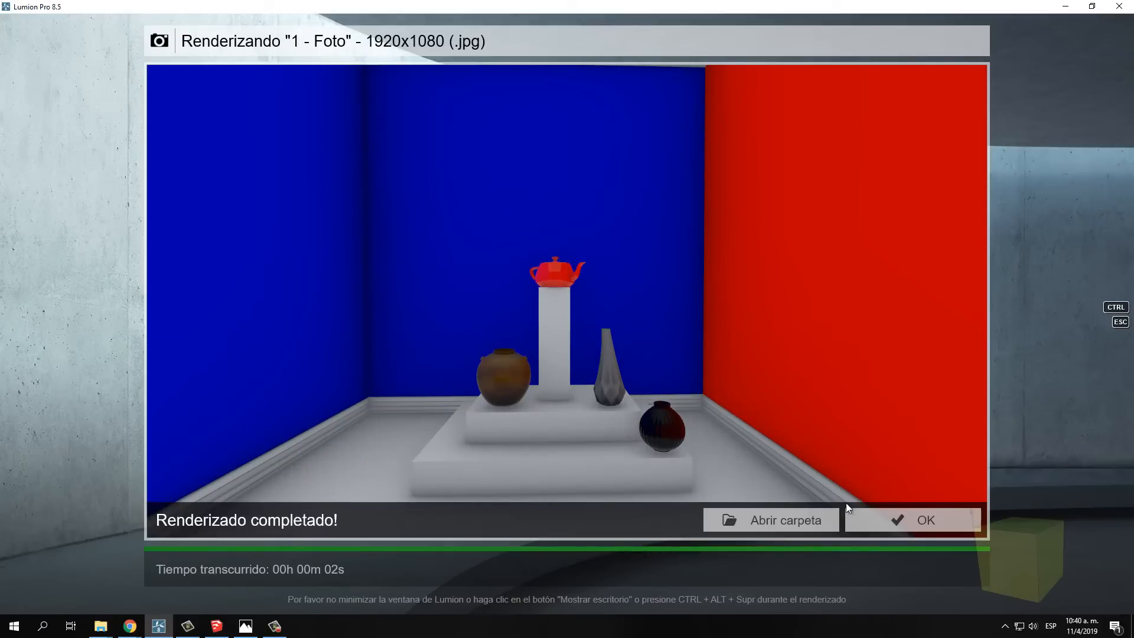
From the render folder, compare 06-Sol en 05 with 07-Sol + Sombra por defecto, then return to the photo's effect settings
{"action": "left_click", "coordinate": [813, 510]}
{"action": "double_click", "coordinate": [880, 197]}
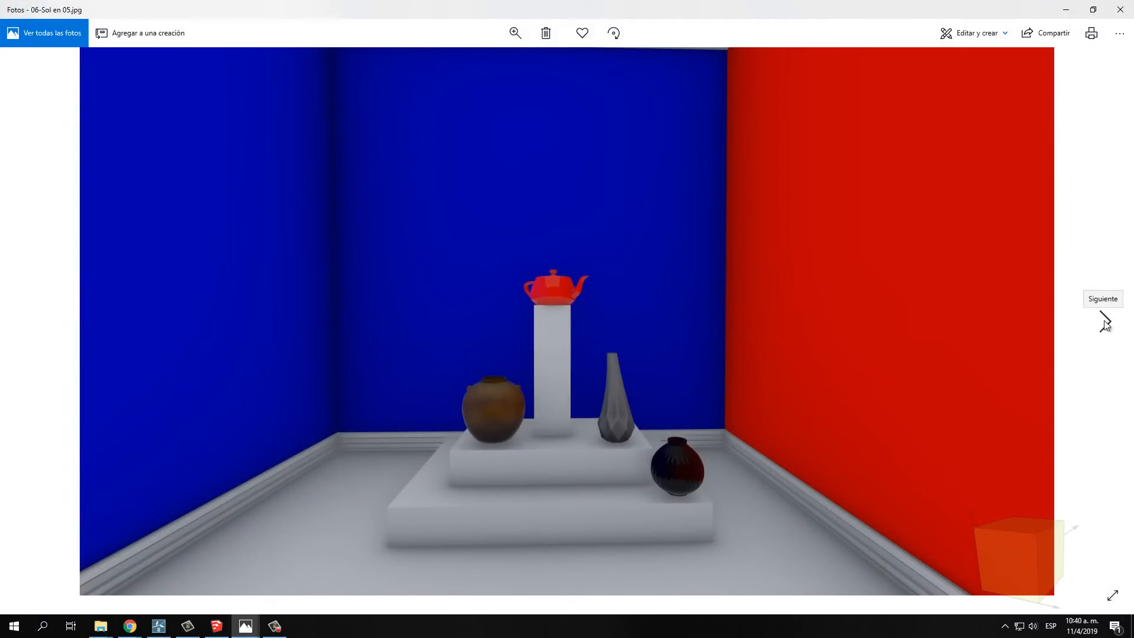
{"action": "left_click", "coordinate": [1106, 322]}
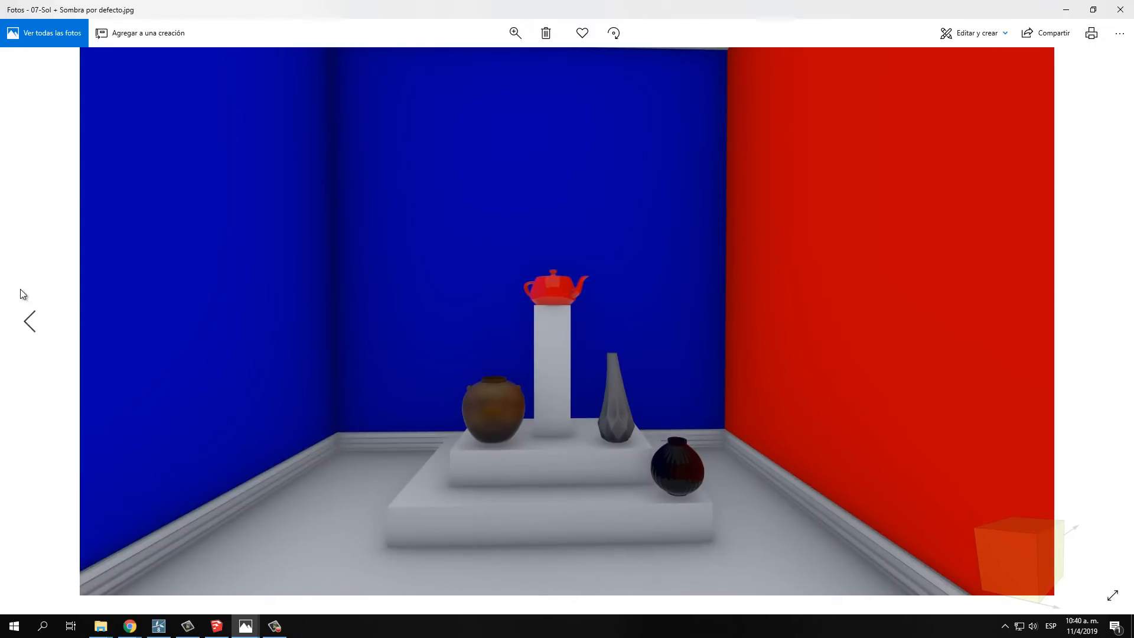
{"action": "left_click", "coordinate": [31, 322]}
{"action": "left_click", "coordinate": [1105, 325]}
{"action": "left_click", "coordinate": [30, 321]}
{"action": "left_click", "coordinate": [1106, 321]}
{"action": "left_click", "coordinate": [29, 322]}
{"action": "left_click", "coordinate": [1106, 325]}
{"action": "left_click", "coordinate": [27, 322]}
{"action": "left_click", "coordinate": [1107, 324]}
{"action": "left_click", "coordinate": [31, 322]}
{"action": "left_click", "coordinate": [1120, 9]}
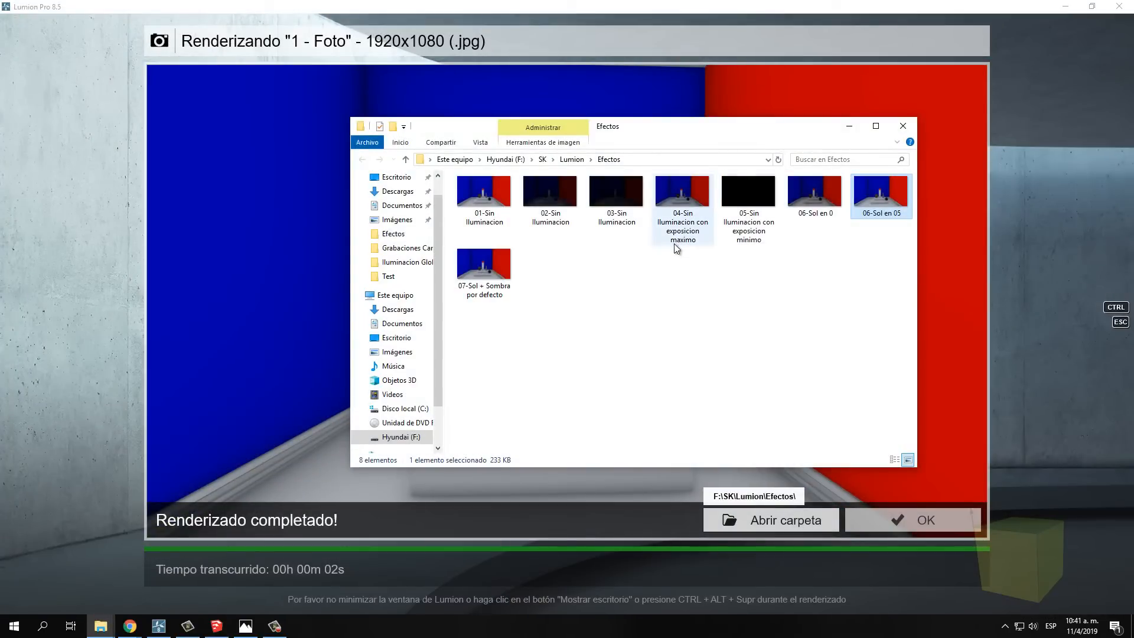
{"action": "left_click", "coordinate": [851, 127]}
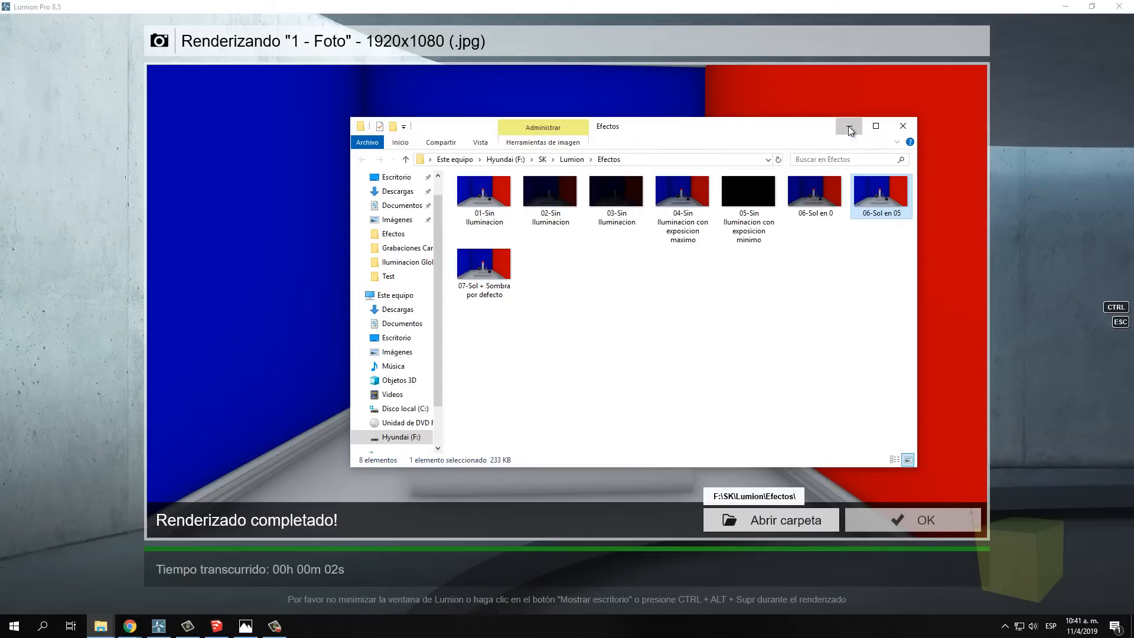
{"action": "left_click", "coordinate": [891, 520]}
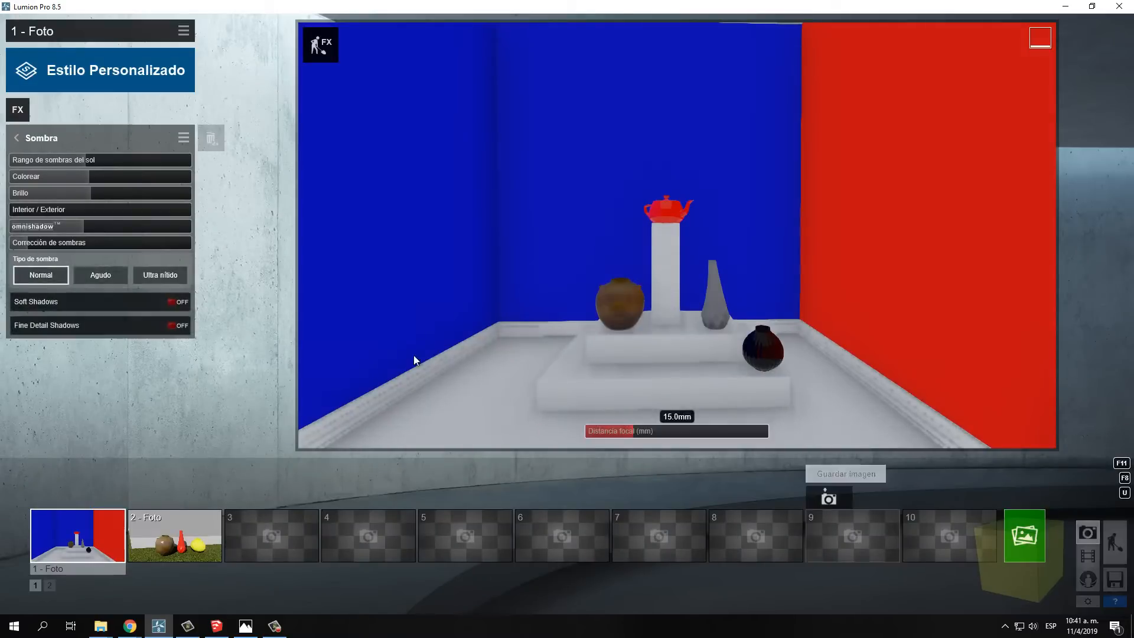
Raise the Sombra effect's omnishadow to its maximum and start a 1920x1080 Escritorio render
{"action": "mouse_move", "coordinate": [304, 333]}
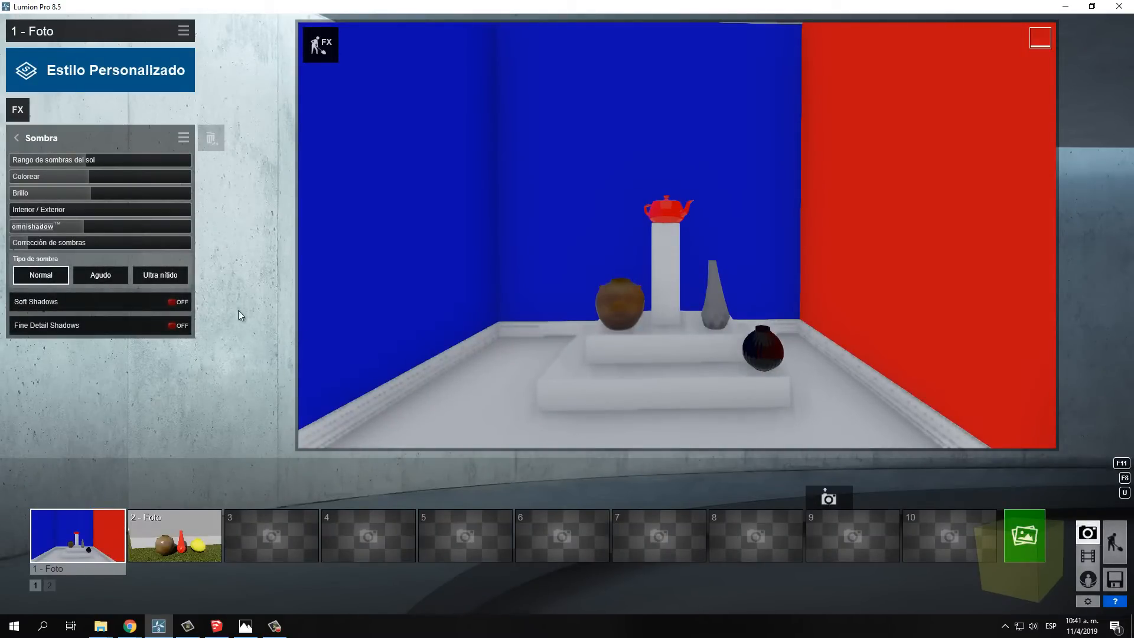
{"action": "mouse_move", "coordinate": [35, 228]}
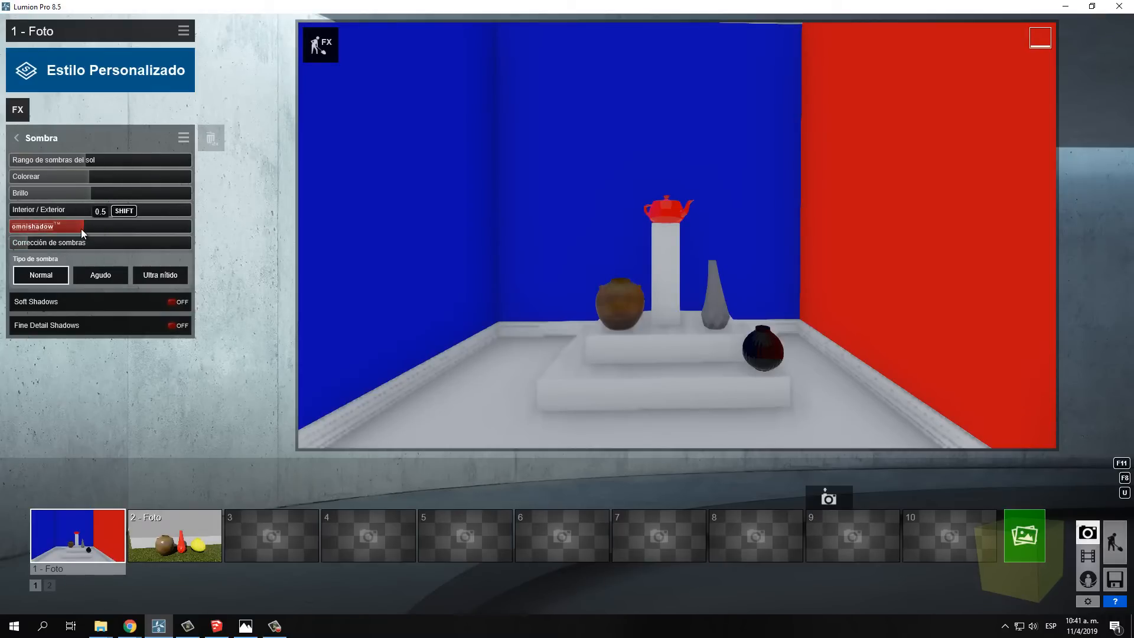
{"action": "left_click_drag", "start_coordinate": [83, 228], "coordinate": [162, 228]}
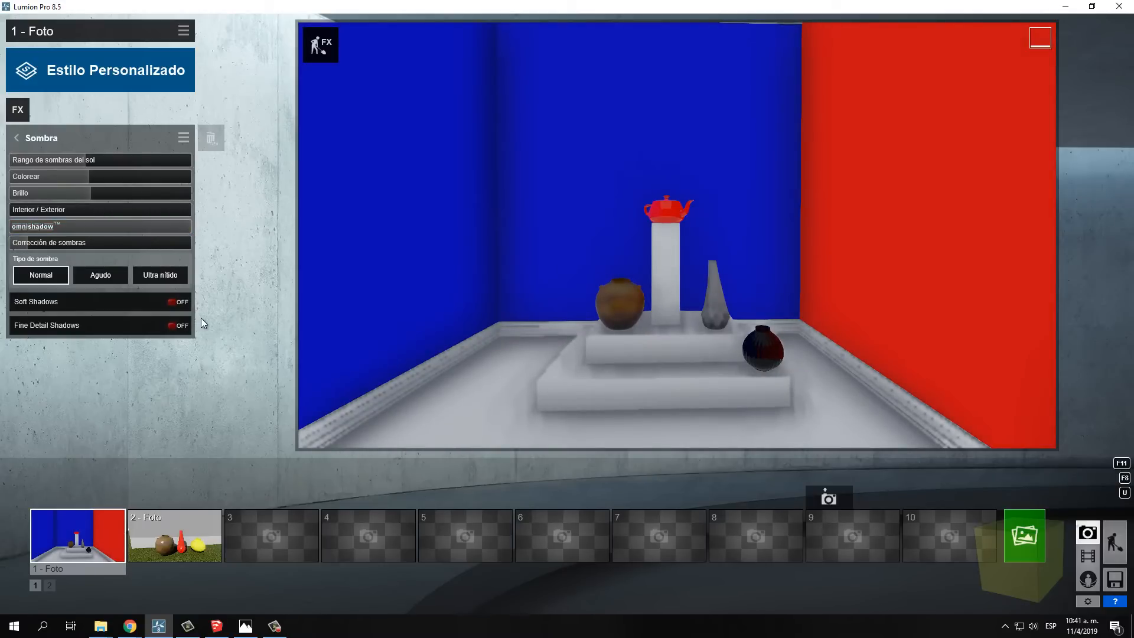
{"action": "left_click", "coordinate": [1027, 539]}
{"action": "left_click", "coordinate": [478, 459]}
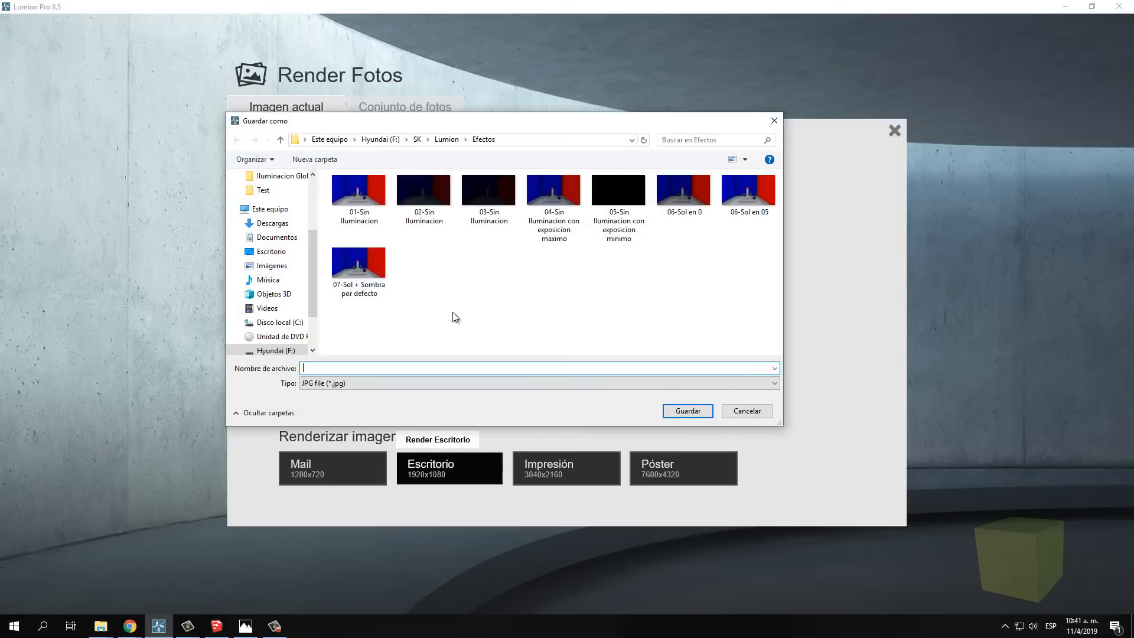
Save the omnishadow render as the JPG file "08-Sol + Sombra + Ominishadow" in the Efectos folder
{"action": "left_click", "coordinate": [364, 266]}
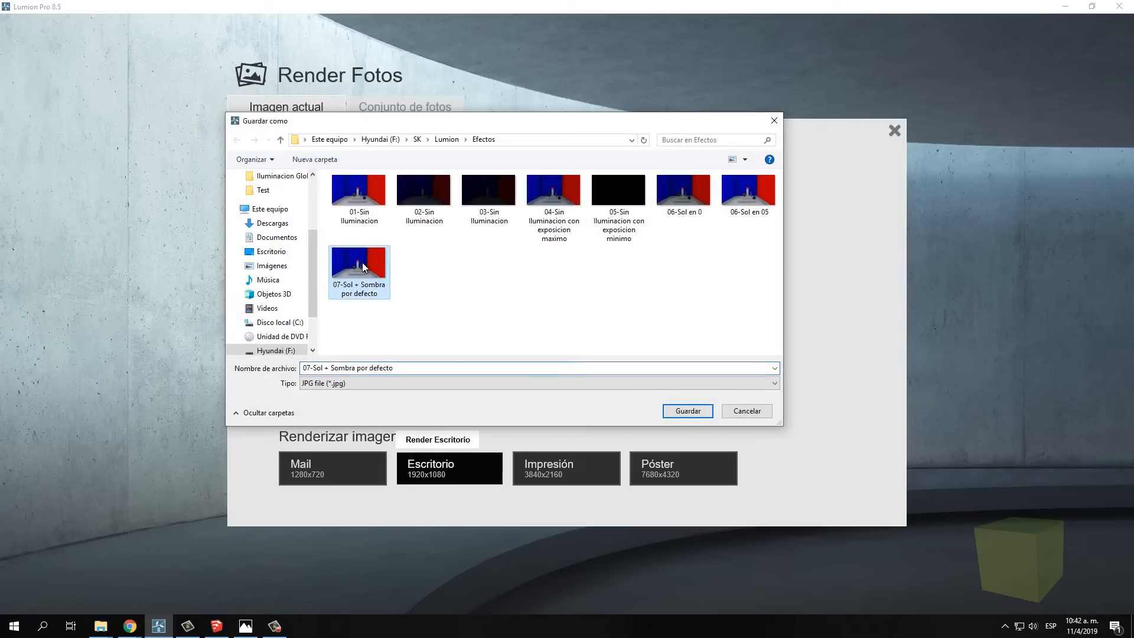
{"action": "left_click", "coordinate": [359, 368]}
{"action": "left_click_drag", "start_coordinate": [357, 371], "coordinate": [432, 370]}
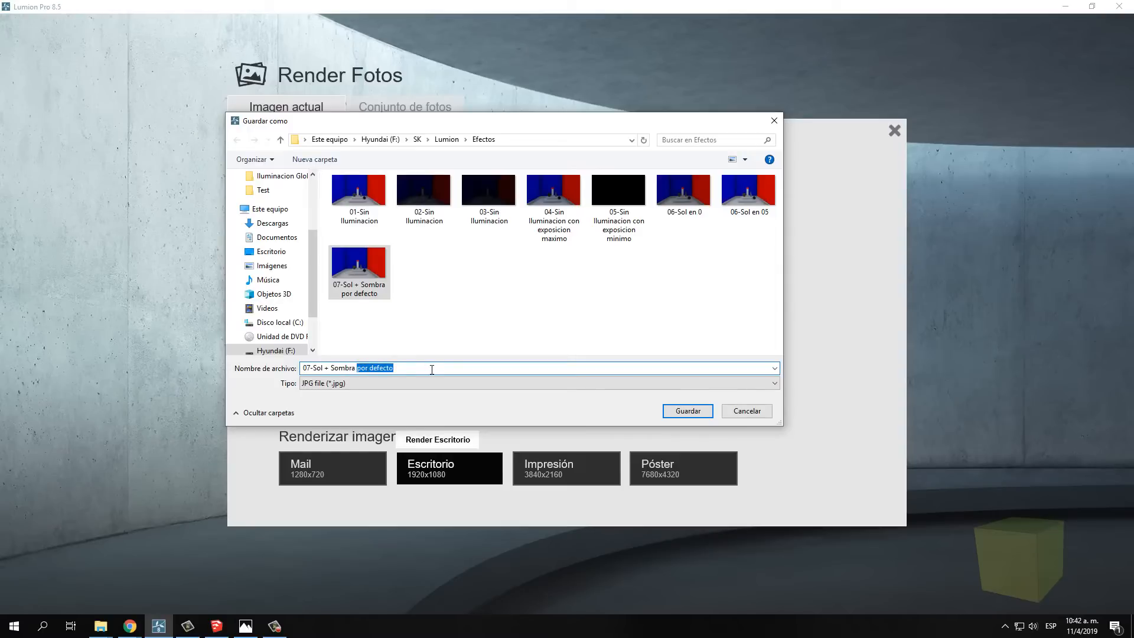
{"action": "type", "text": "Ominish"}
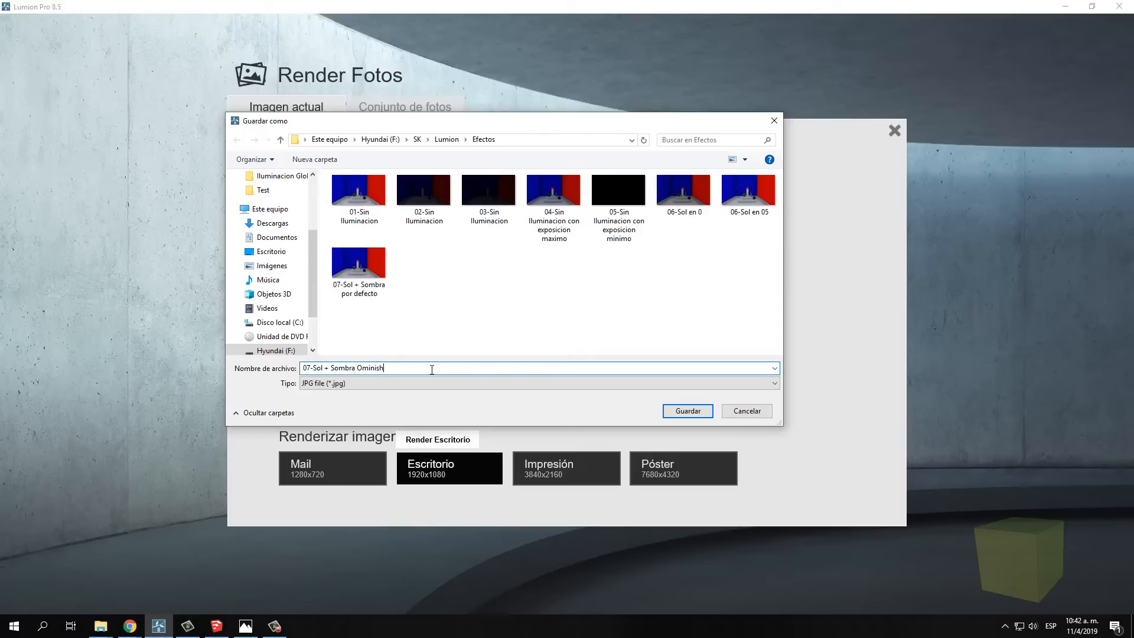
{"action": "type", "text": "adow"}
{"action": "left_click_drag", "start_coordinate": [306, 367], "coordinate": [311, 368]}
{"action": "type", "text": "8"}
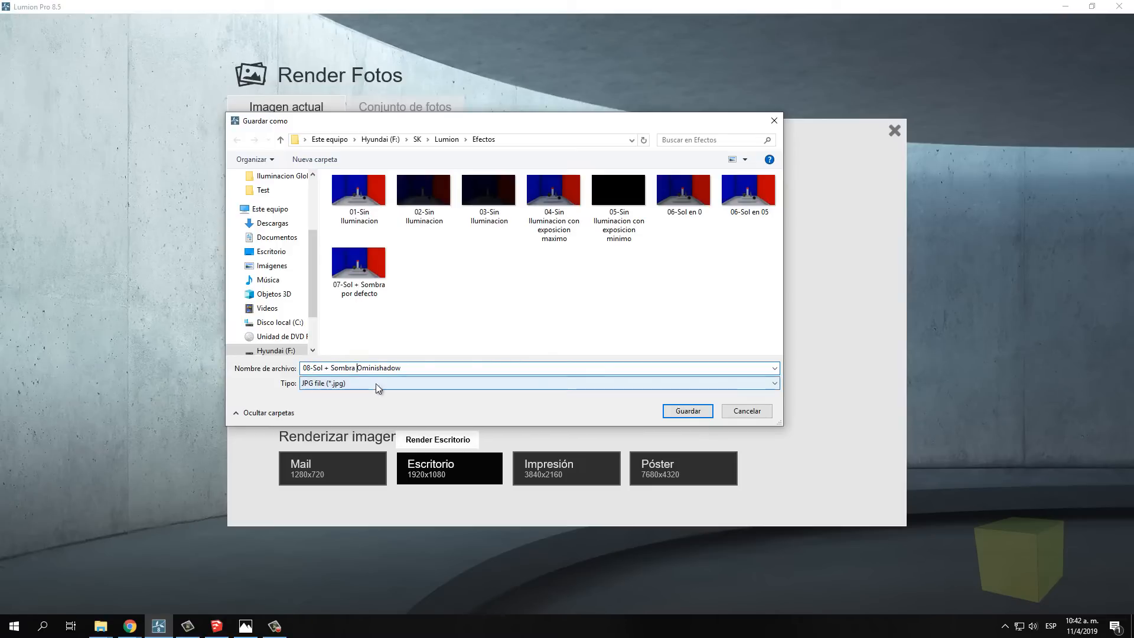
{"action": "left_click", "coordinate": [407, 368]}
{"action": "key", "text": "ctrl+Left"}
{"action": "type", "text": "+"}
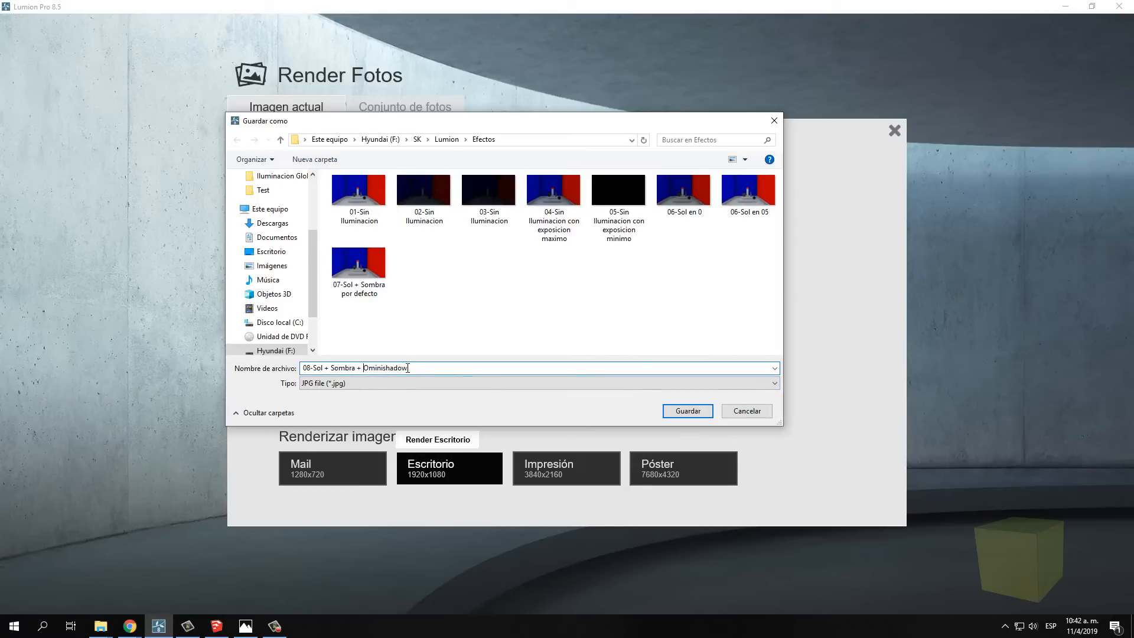
{"action": "left_click", "coordinate": [687, 411]}
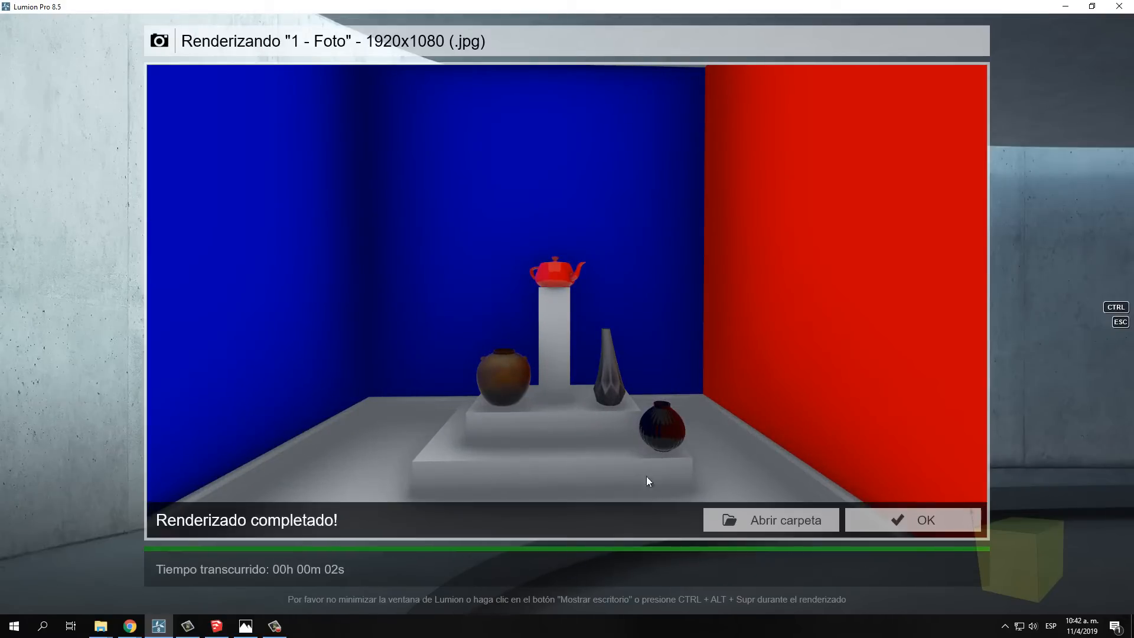
Open 08-Sol + Sombra + Ominishadow from the render folder and compare its shading with 07-Sol + Sombra por defecto
{"action": "left_click", "coordinate": [800, 527]}
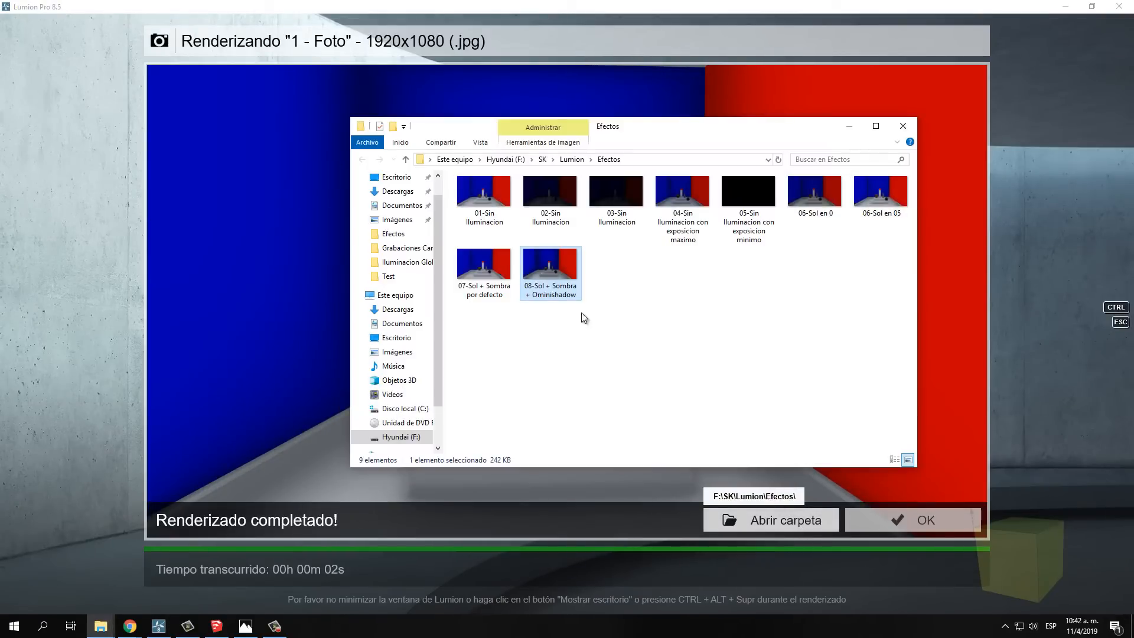
{"action": "double_click", "coordinate": [551, 272]}
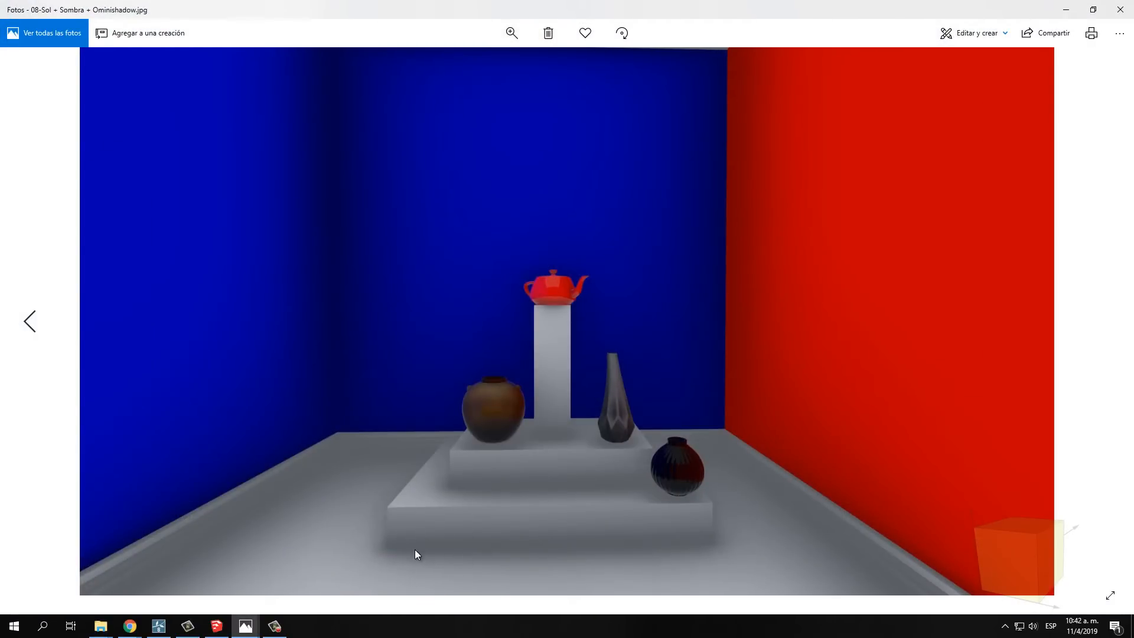
{"action": "left_click", "coordinate": [27, 323]}
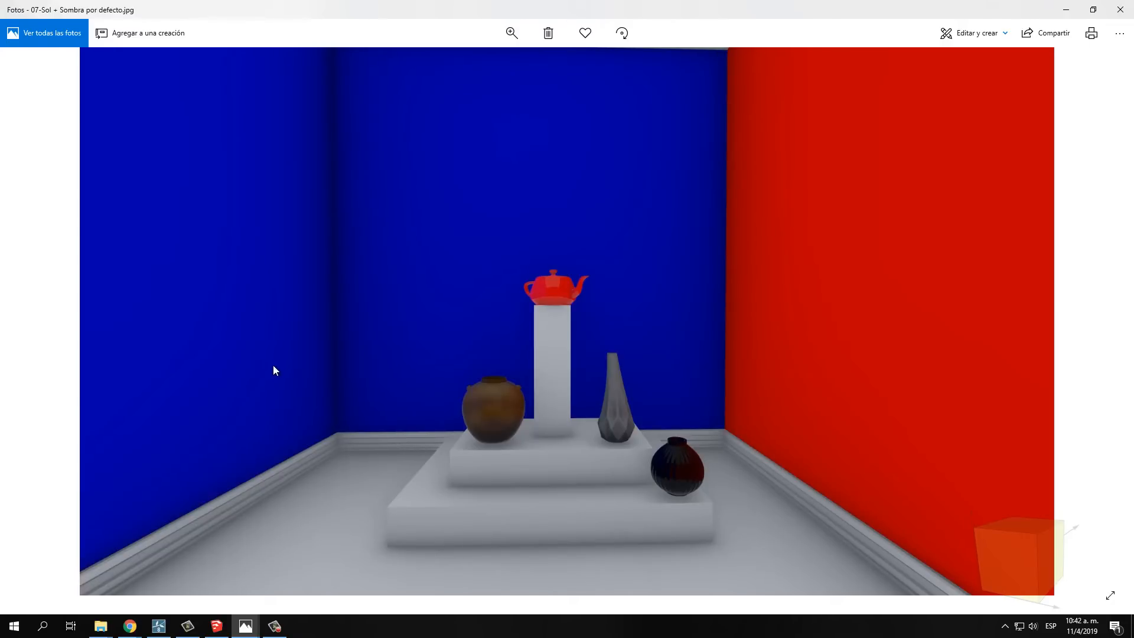
{"action": "left_click", "coordinate": [1107, 321]}
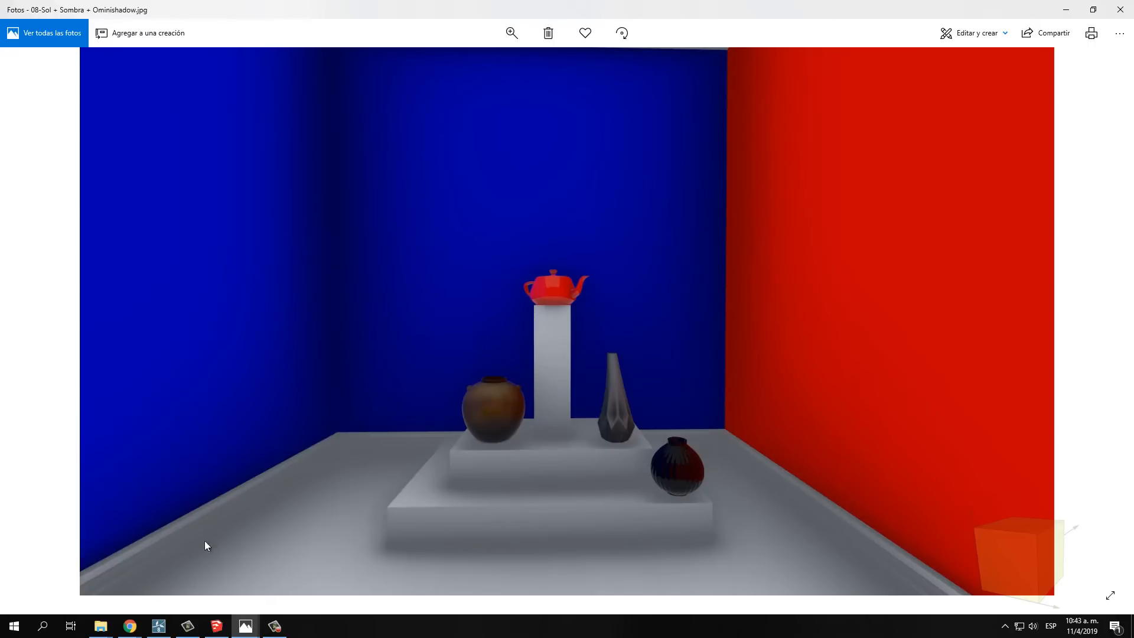
{"action": "left_click", "coordinate": [29, 323]}
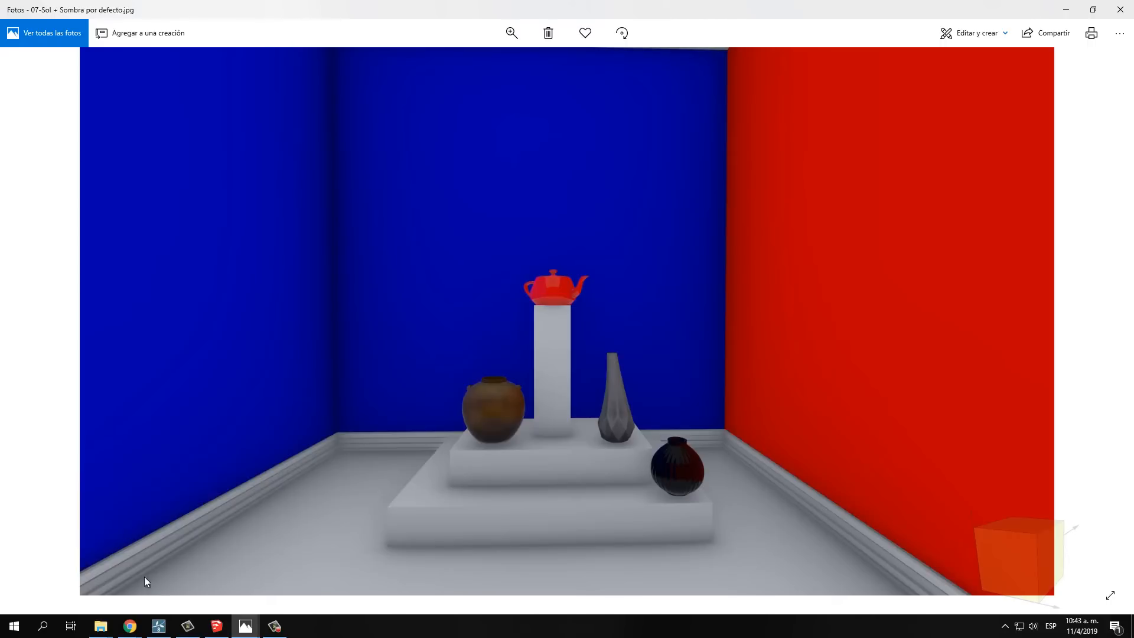
{"action": "left_click", "coordinate": [1104, 317]}
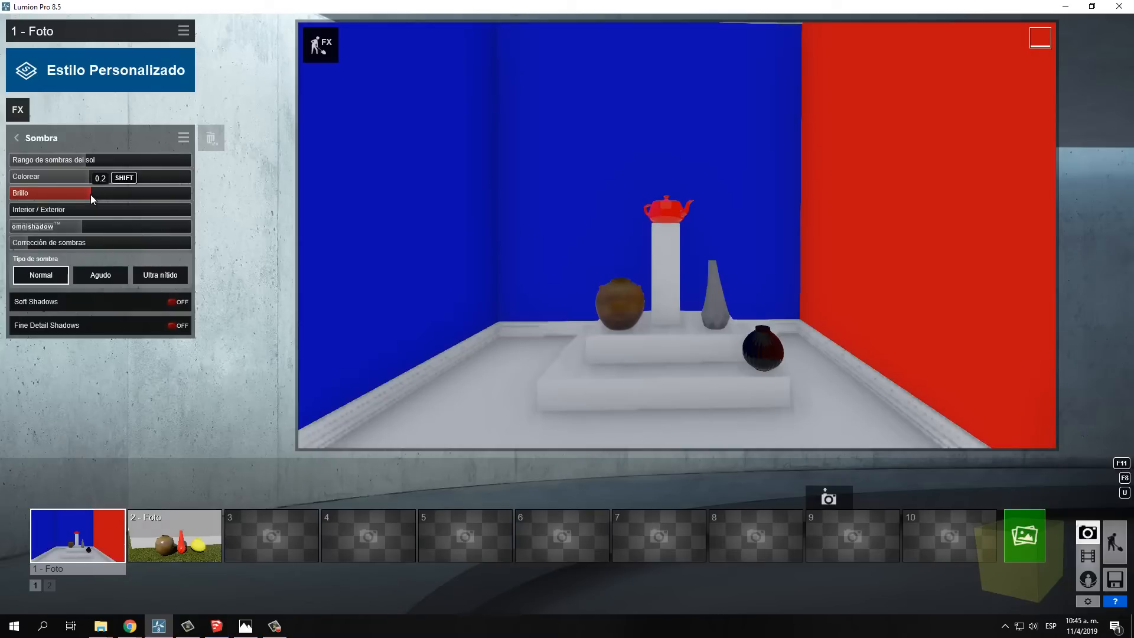
Raise the Sombra effect's Brillo to most of its range and start a 1920x1080 Escritorio render
{"action": "left_click_drag", "start_coordinate": [90, 194], "coordinate": [166, 201]}
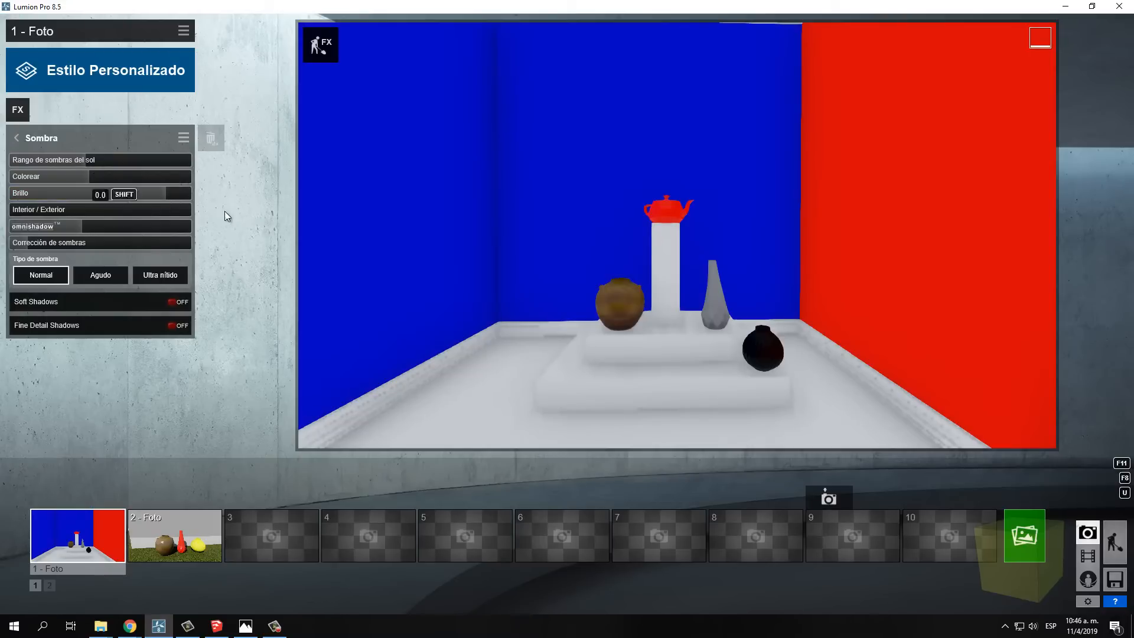
{"action": "left_click", "coordinate": [1028, 533]}
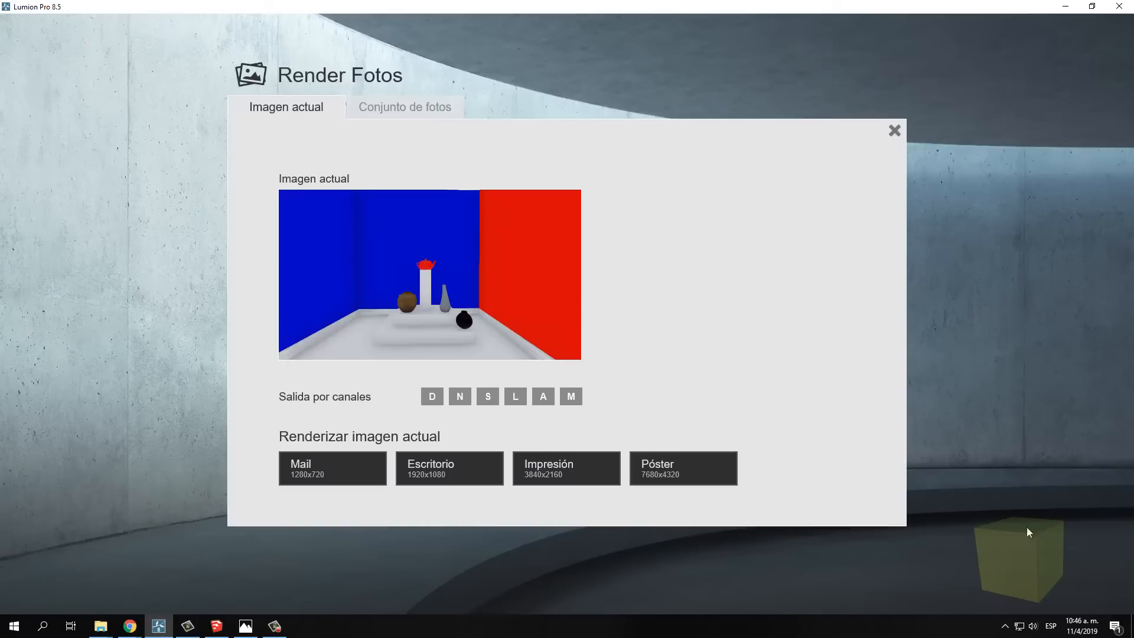
{"action": "left_click", "coordinate": [443, 447]}
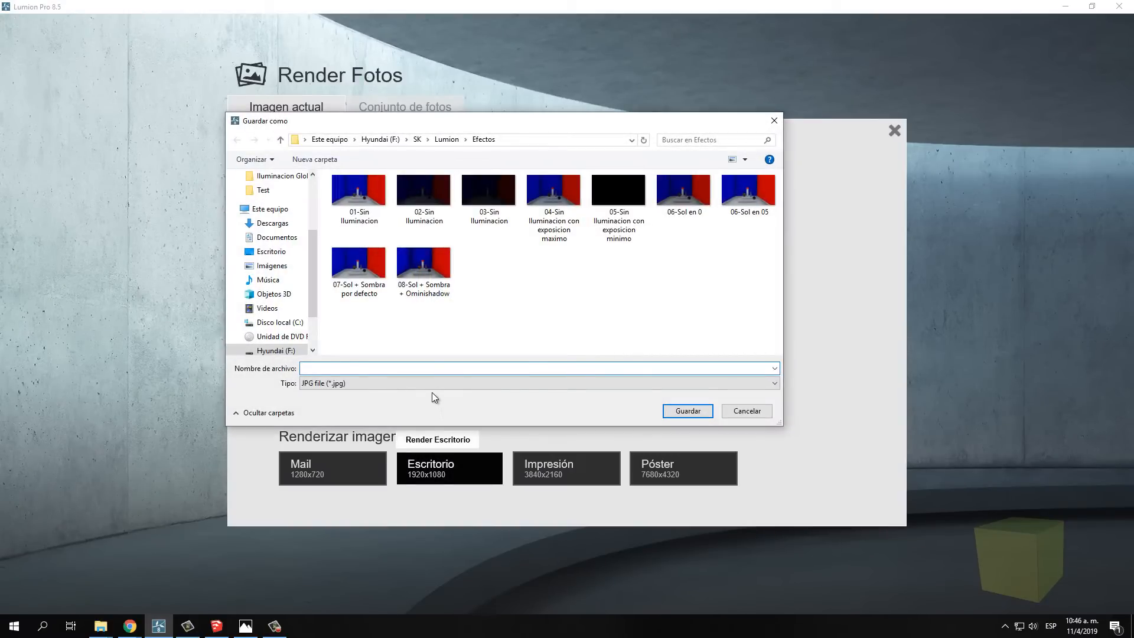
Save the increased-brightness render as the JPG file "09-Sol + Sombra + Brillo aumentad" in the Efectos folder
{"action": "left_click", "coordinate": [423, 265]}
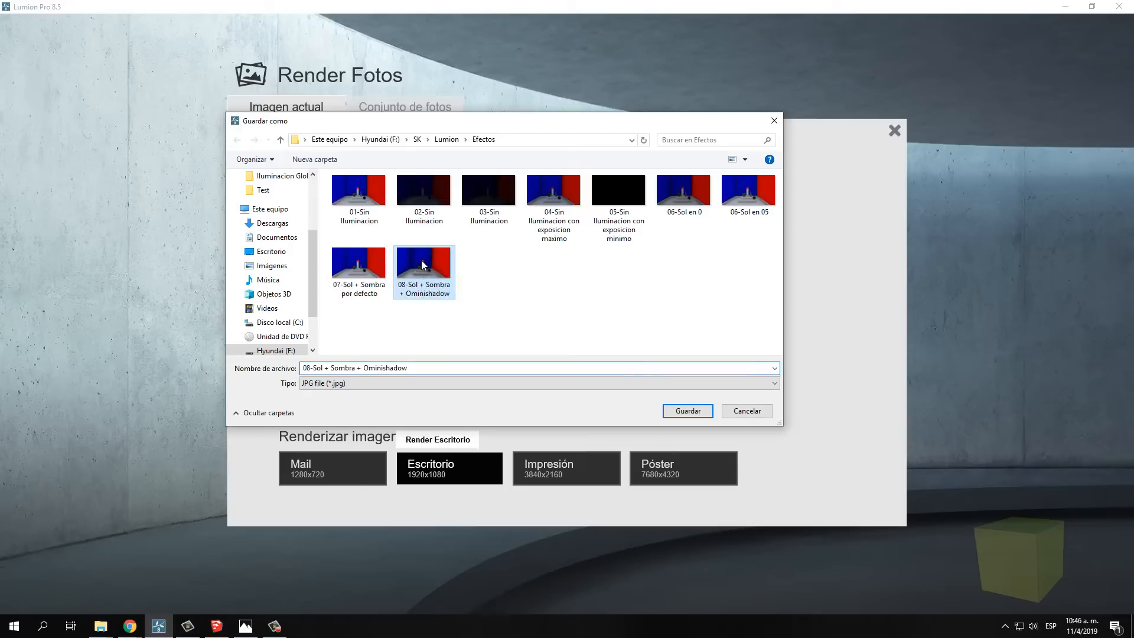
{"action": "left_click", "coordinate": [307, 369]}
{"action": "left_click", "coordinate": [308, 368]}
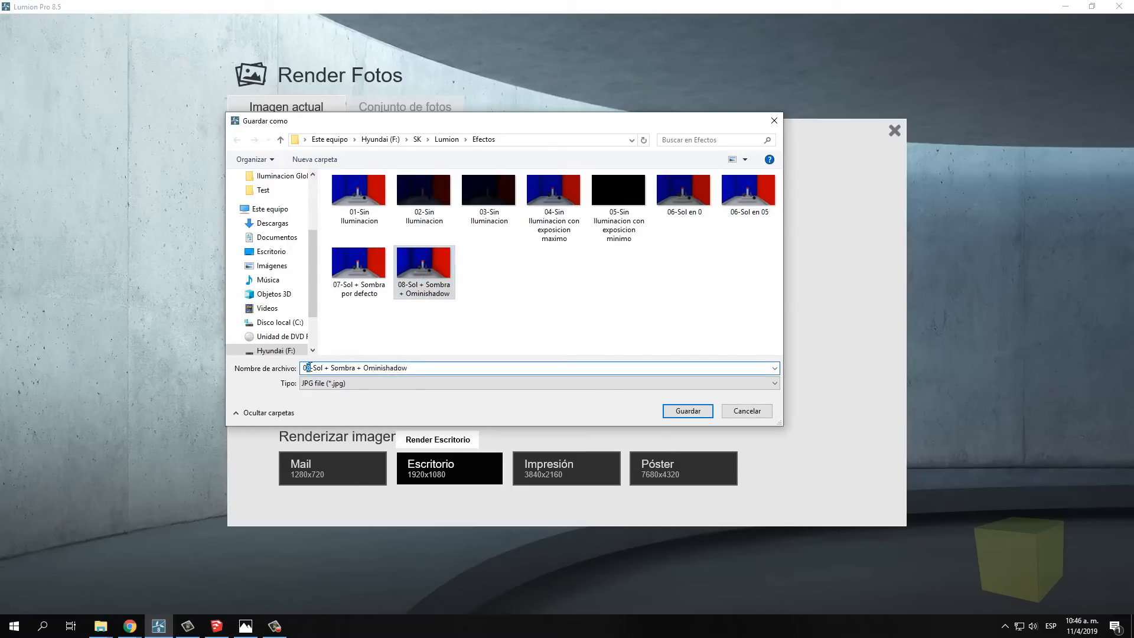
{"action": "type", "text": "9"}
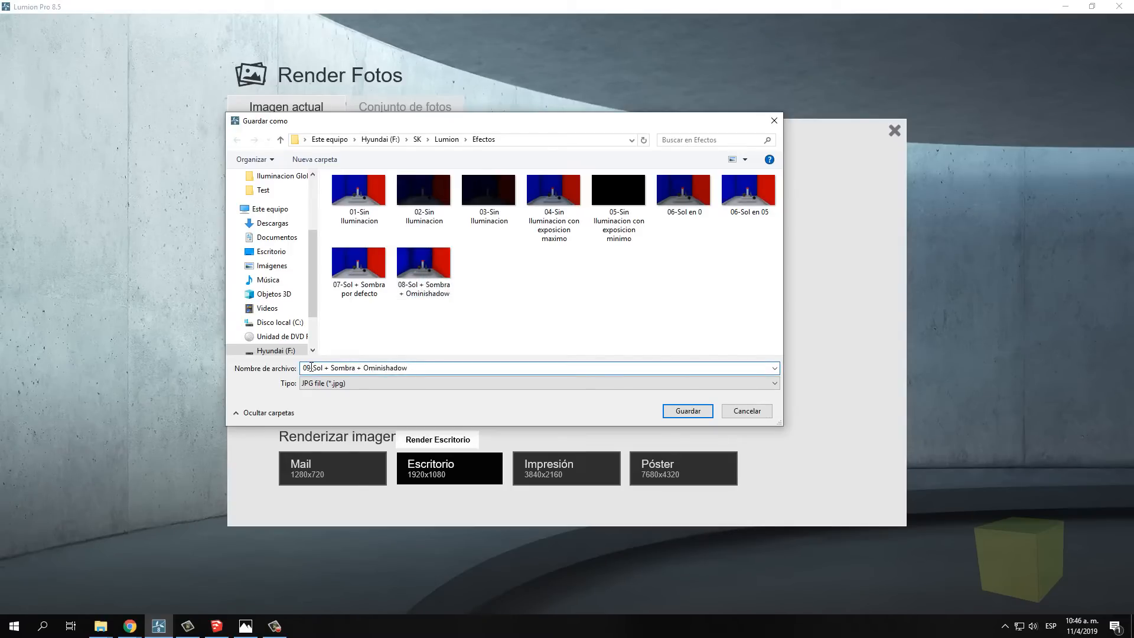
{"action": "left_click_drag", "start_coordinate": [364, 367], "coordinate": [432, 368]}
{"action": "type", "text": "Brillo 0"}
{"action": "key", "text": "BackSpace"}
{"action": "type", "text": "aumentad"}
{"action": "left_click", "coordinate": [673, 410]}
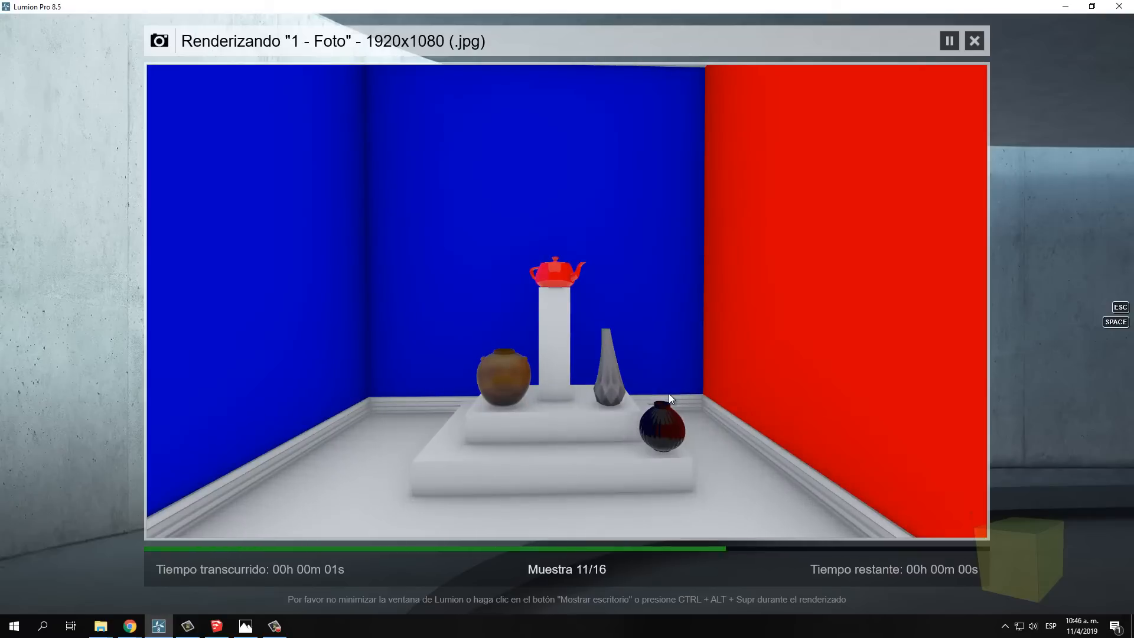
Open 09-Sol + Sombra + Brillo aumentado from the render folder and compare it with 08-Sol + Sombra + Ominishadow and 07-Sol + Sombra por defecto
{"action": "left_click", "coordinate": [786, 517]}
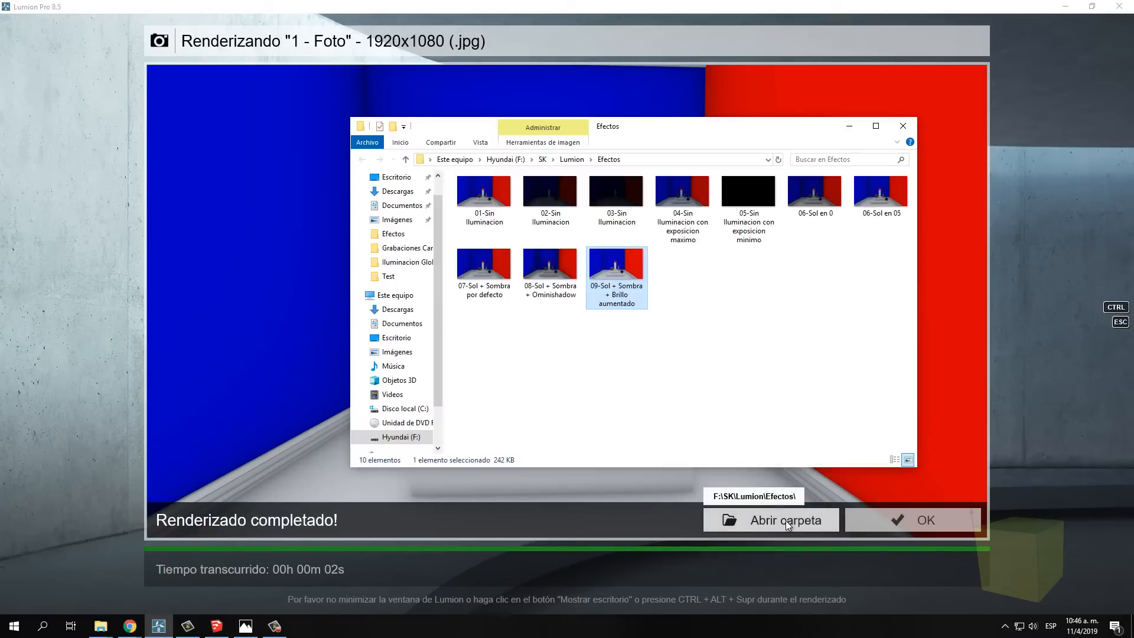
{"action": "double_click", "coordinate": [615, 271]}
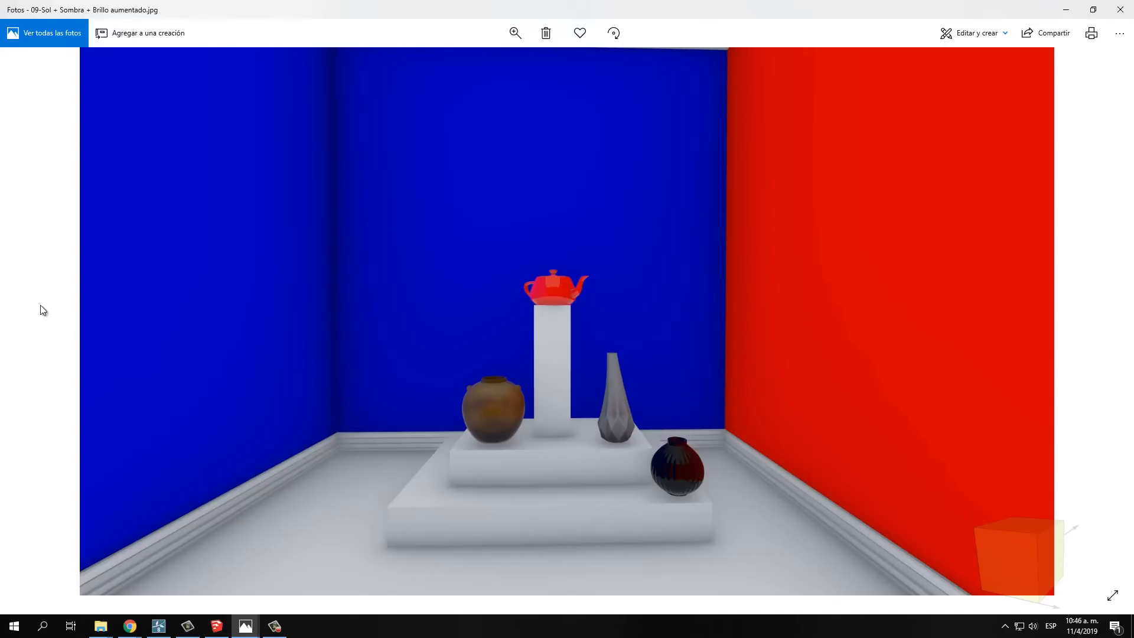
{"action": "left_click", "coordinate": [28, 322]}
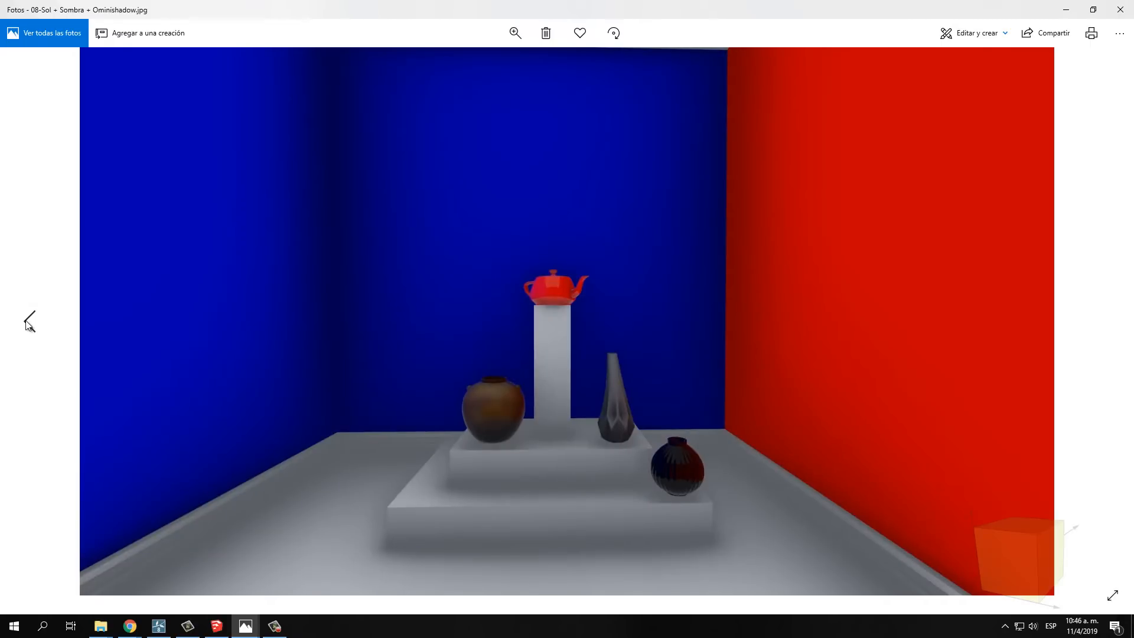
{"action": "left_click", "coordinate": [27, 322]}
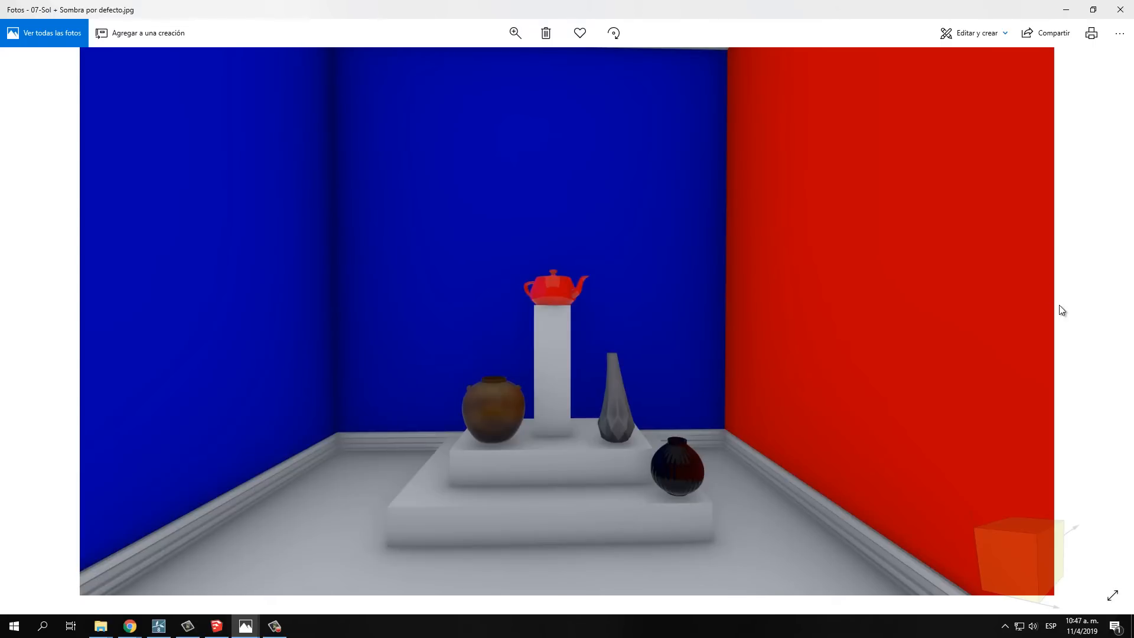
{"action": "left_click", "coordinate": [1109, 324]}
{"action": "left_click", "coordinate": [1109, 325]}
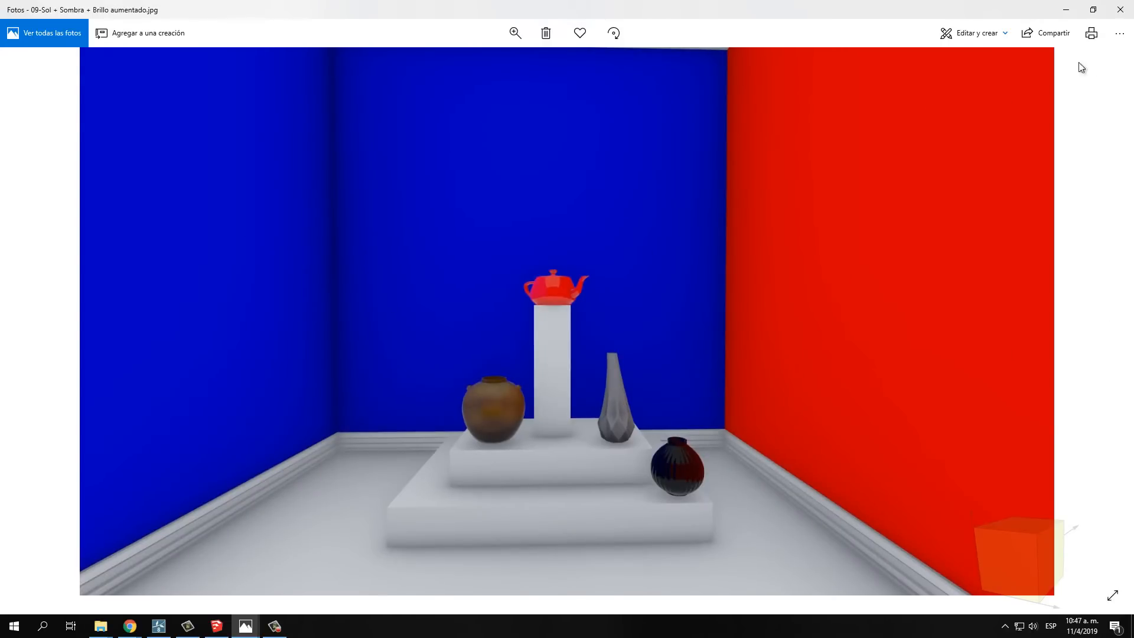
{"action": "left_click", "coordinate": [1121, 10]}
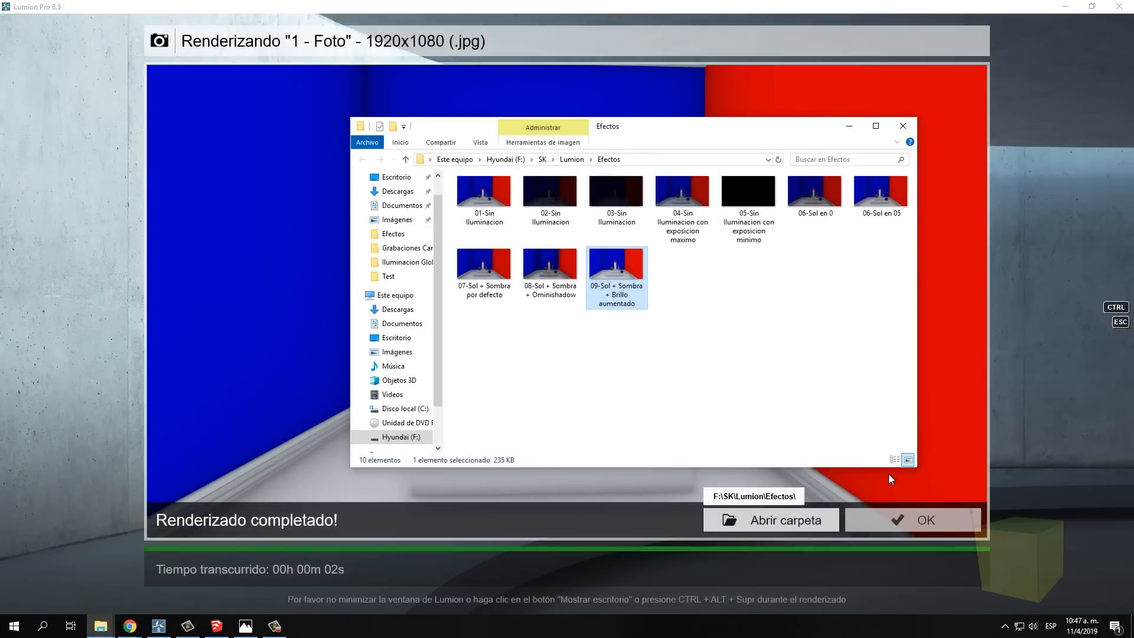
Lower the Sombra effect's Brillo to 0.0 and start a 1920x1080 Escritorio render
{"action": "left_click", "coordinate": [880, 522]}
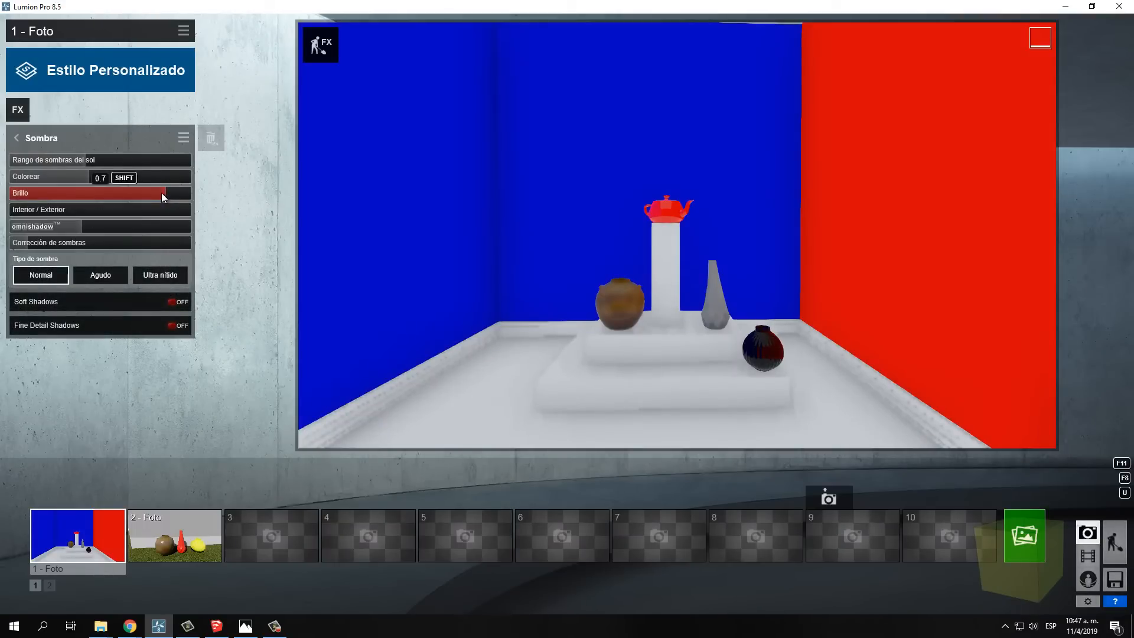
{"action": "left_click_drag", "start_coordinate": [161, 193], "coordinate": [1, 199]}
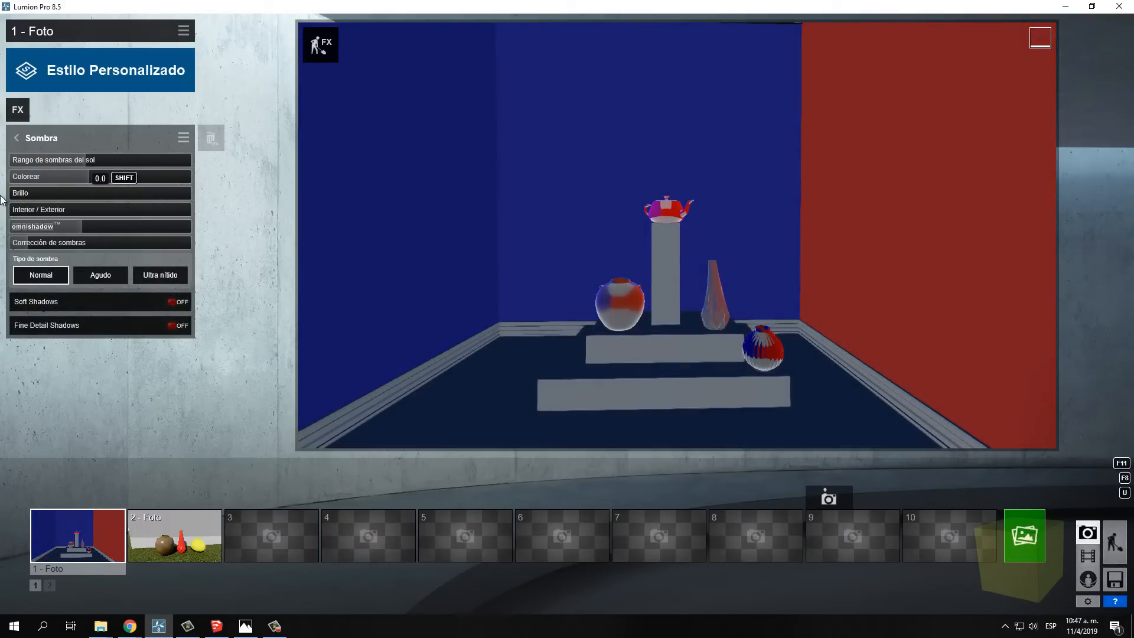
{"action": "left_click", "coordinate": [1035, 540]}
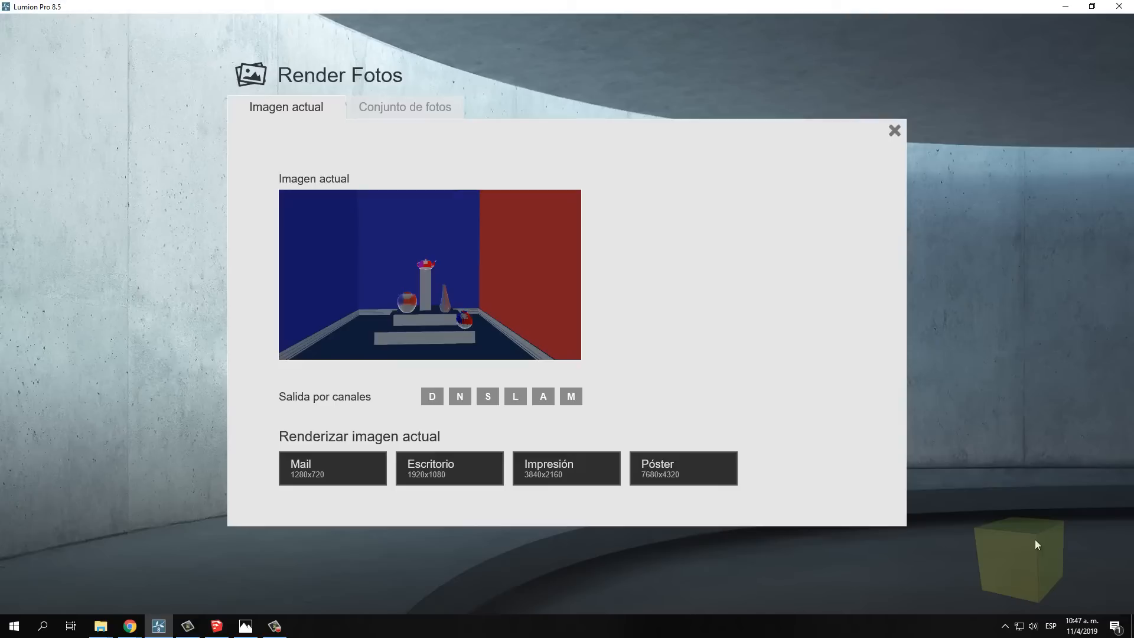
{"action": "left_click", "coordinate": [413, 453]}
Save the zero-brightness render as the JPG file "09-Sol + Sombra + Brillo 0" in the Efectos folder
{"action": "left_click", "coordinate": [507, 268]}
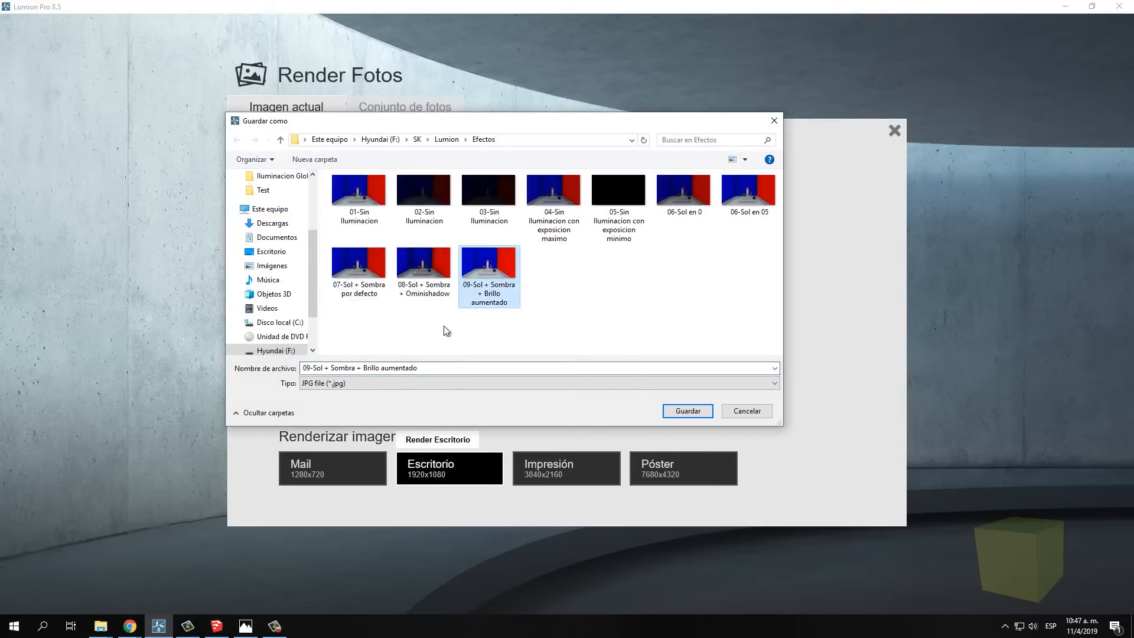
{"action": "left_click", "coordinate": [487, 368]}
{"action": "double_click", "coordinate": [487, 368]}
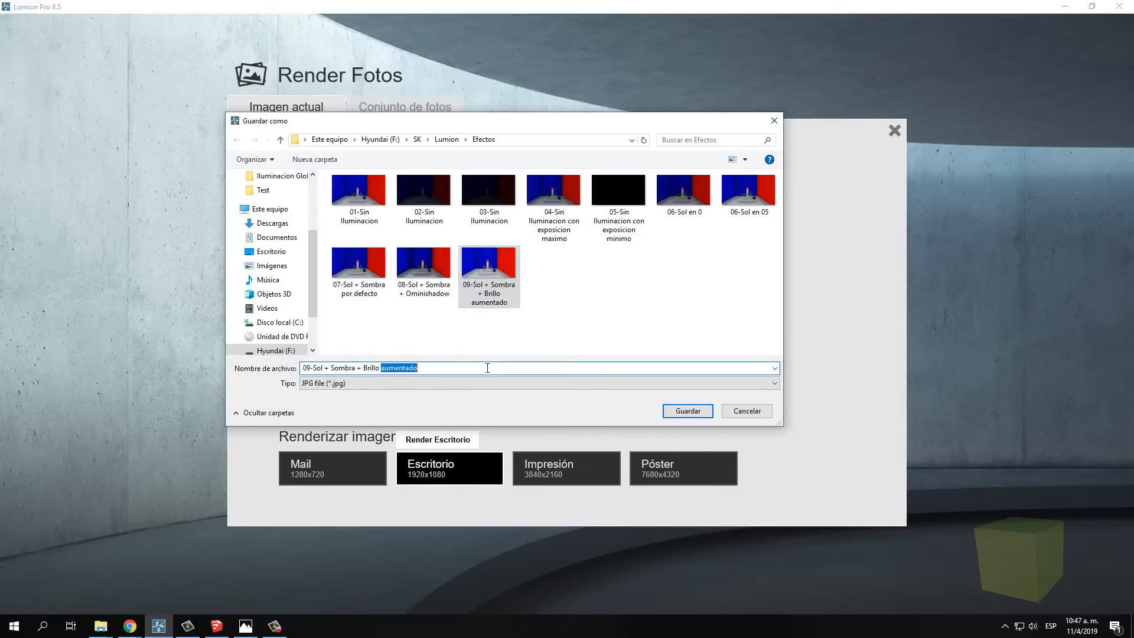
{"action": "type", "text": "0"}
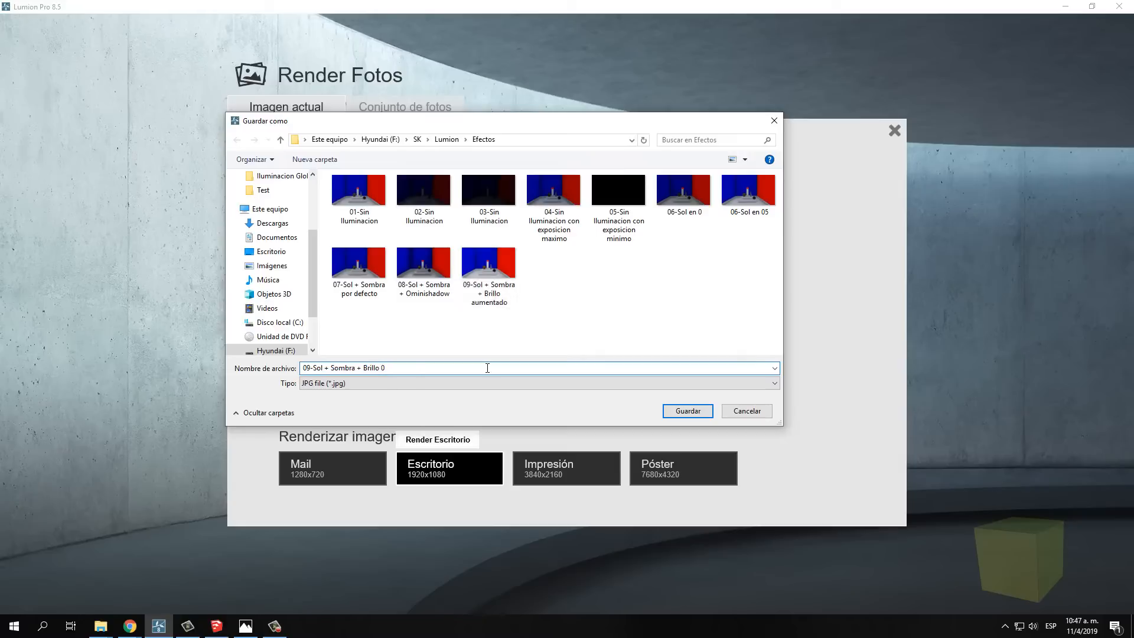
{"action": "left_click", "coordinate": [693, 413]}
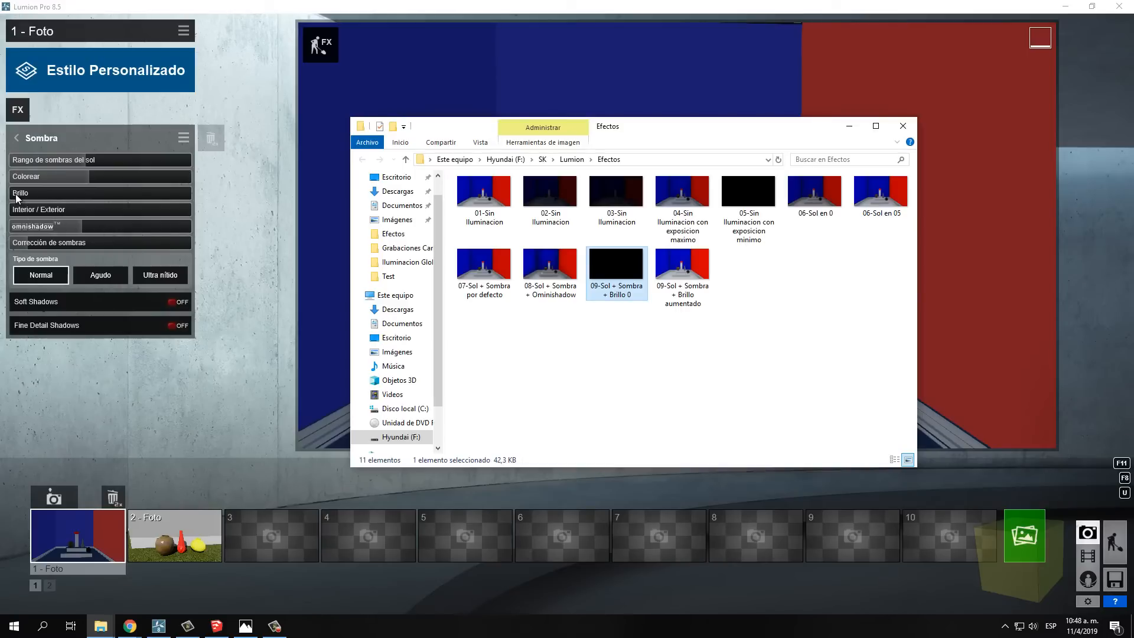
Raise the Sombra effect's Brillo to just under a quarter of its range and start a 1920x1080 Escritorio render
{"action": "left_click", "coordinate": [24, 195]}
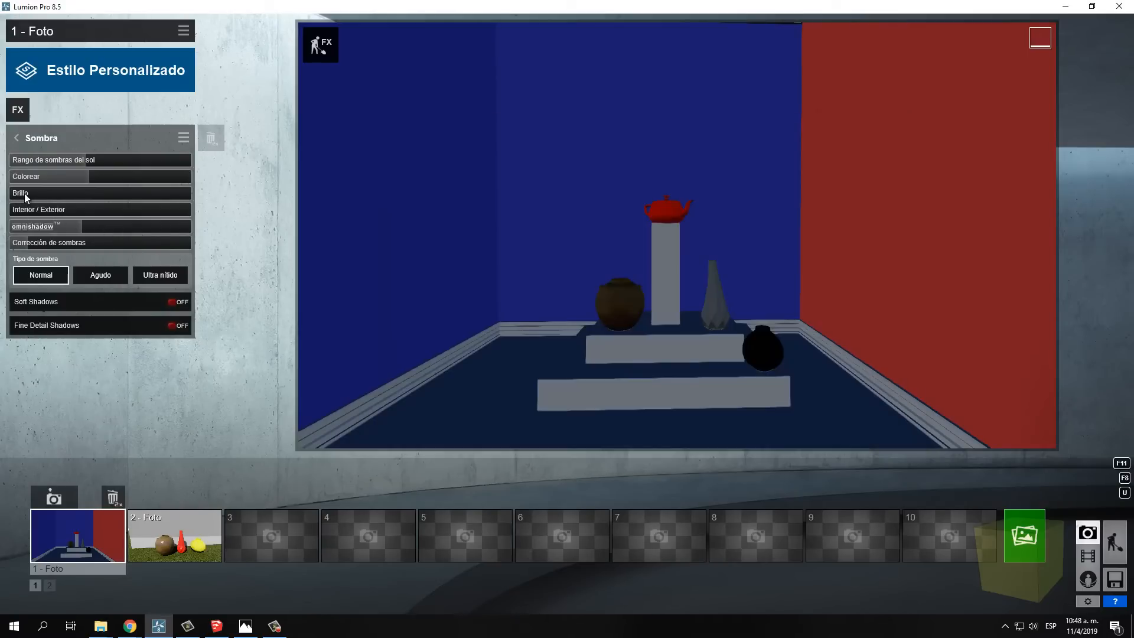
{"action": "left_click_drag", "start_coordinate": [23, 192], "coordinate": [51, 194]}
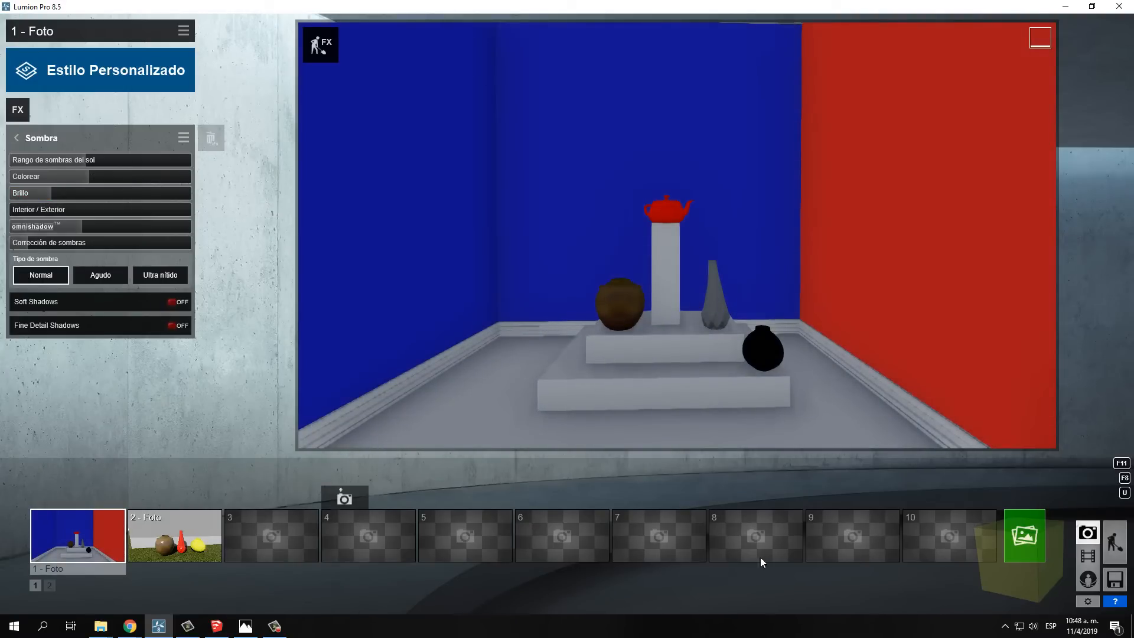
{"action": "left_click", "coordinate": [1025, 535]}
{"action": "left_click", "coordinate": [440, 472]}
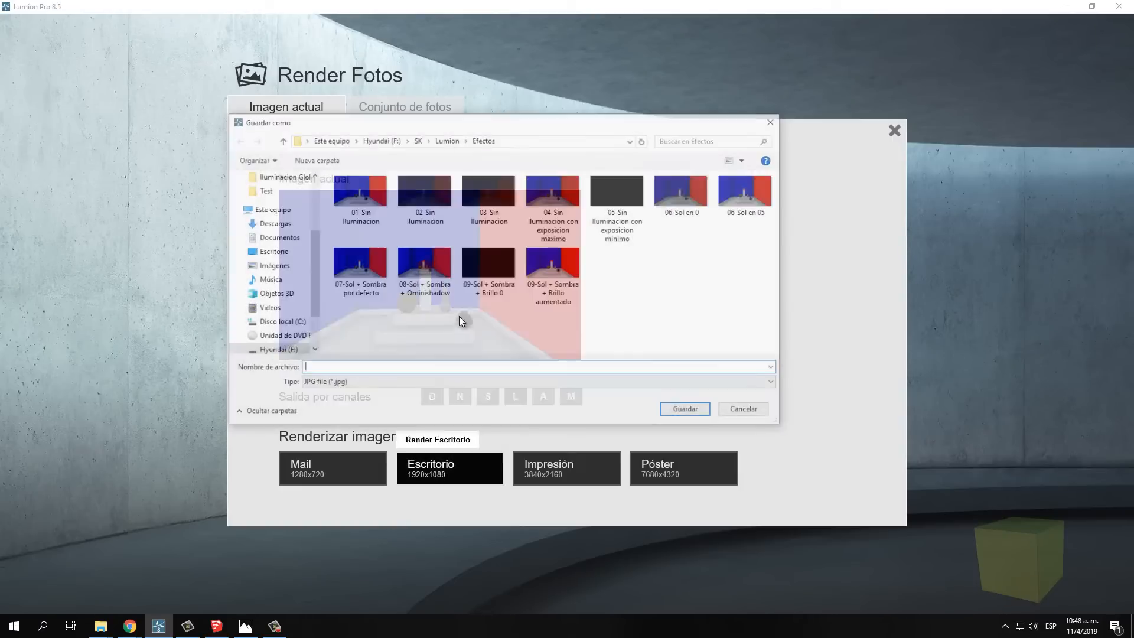
Save the low-brightness render as the JPG file "09-Sol + Sombra + Brillo 01" in the Efectos folder
{"action": "left_click", "coordinate": [473, 297]}
{"action": "left_click", "coordinate": [416, 371]}
{"action": "left_click", "coordinate": [404, 368]}
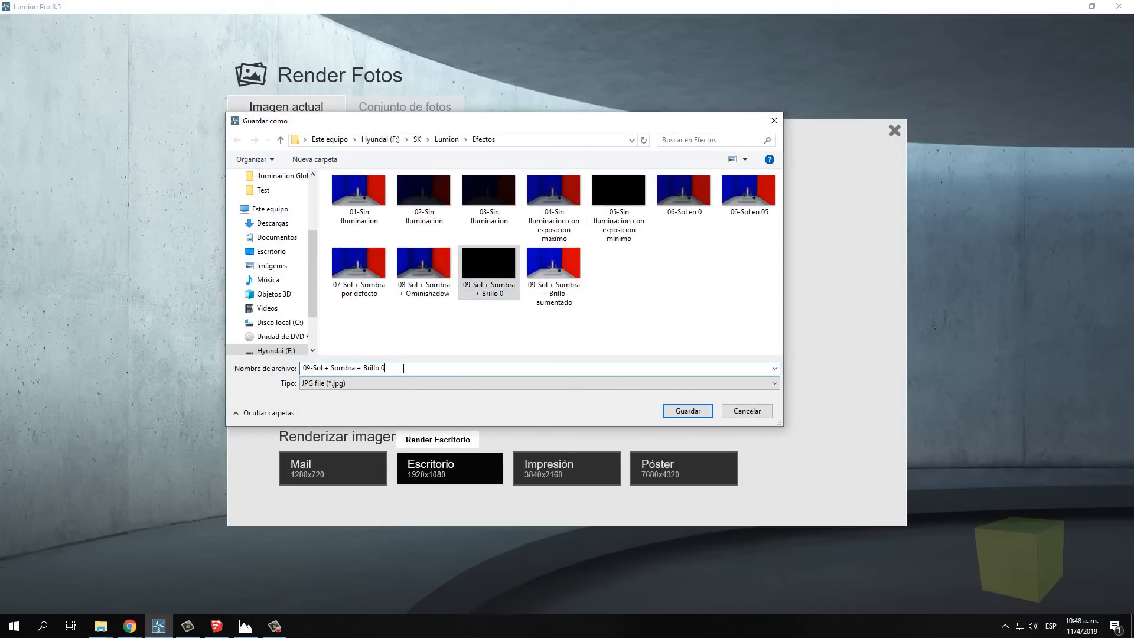
{"action": "type", "text": "1"}
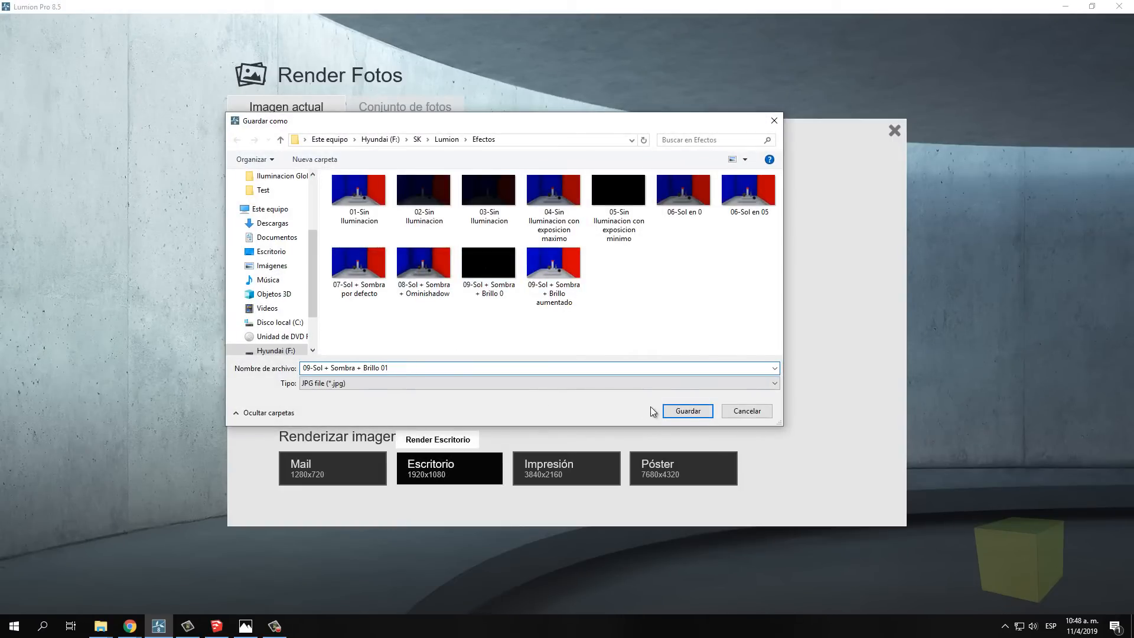
{"action": "left_click", "coordinate": [688, 411]}
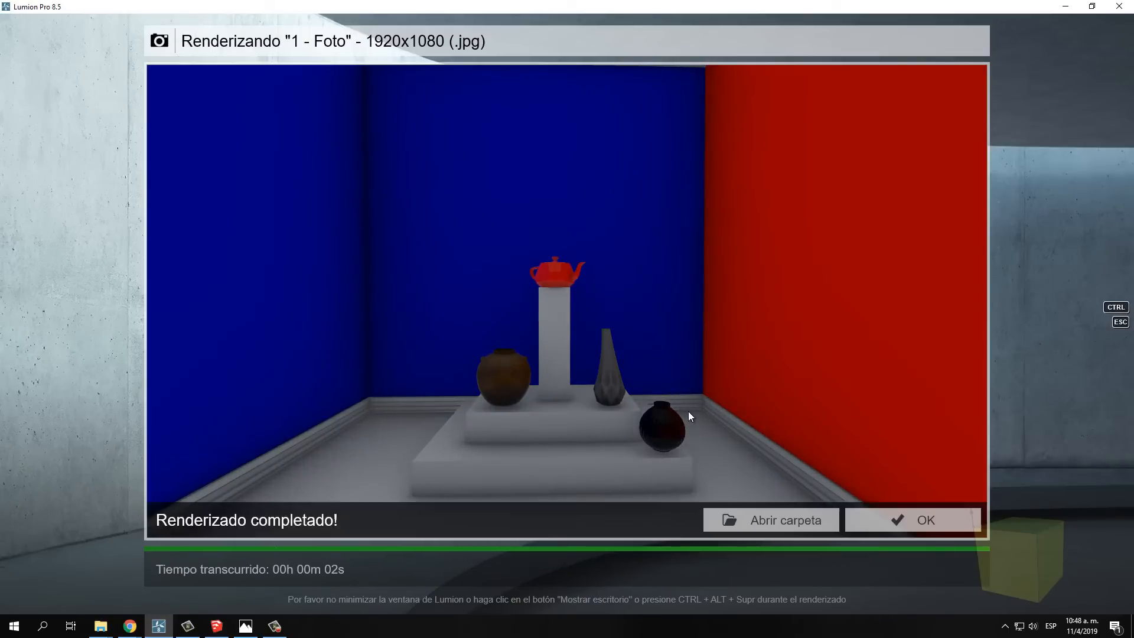
Open 09-Sol + Sombra + Brillo 0 from the render folder and compare it with the following brightness renders
{"action": "left_click", "coordinate": [849, 512]}
{"action": "double_click", "coordinate": [622, 262]}
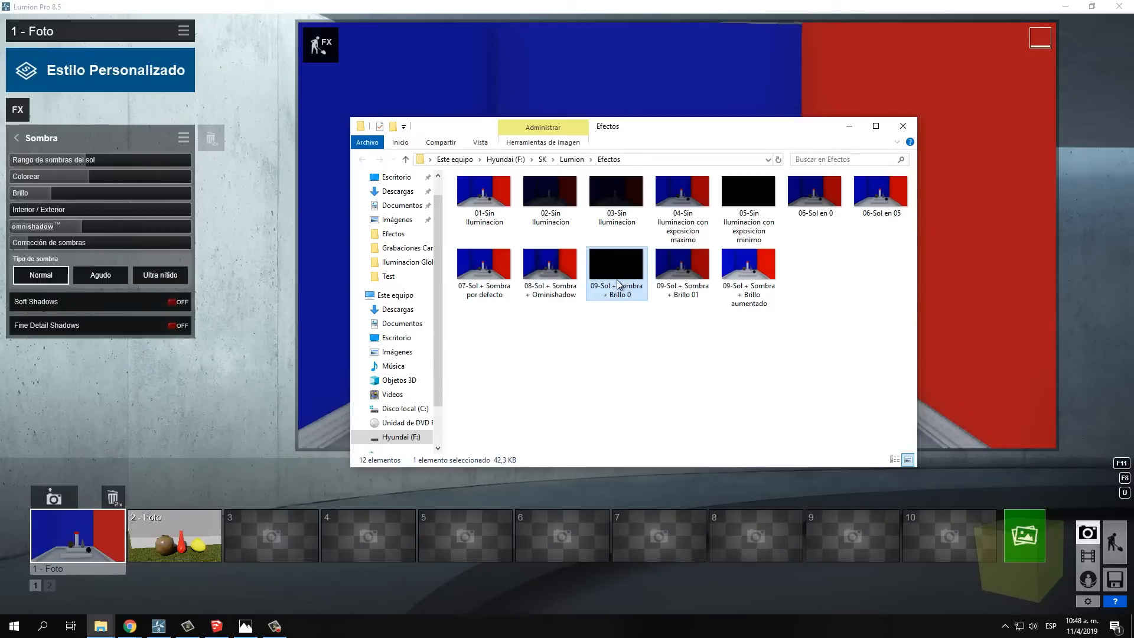
{"action": "left_click", "coordinate": [1104, 322]}
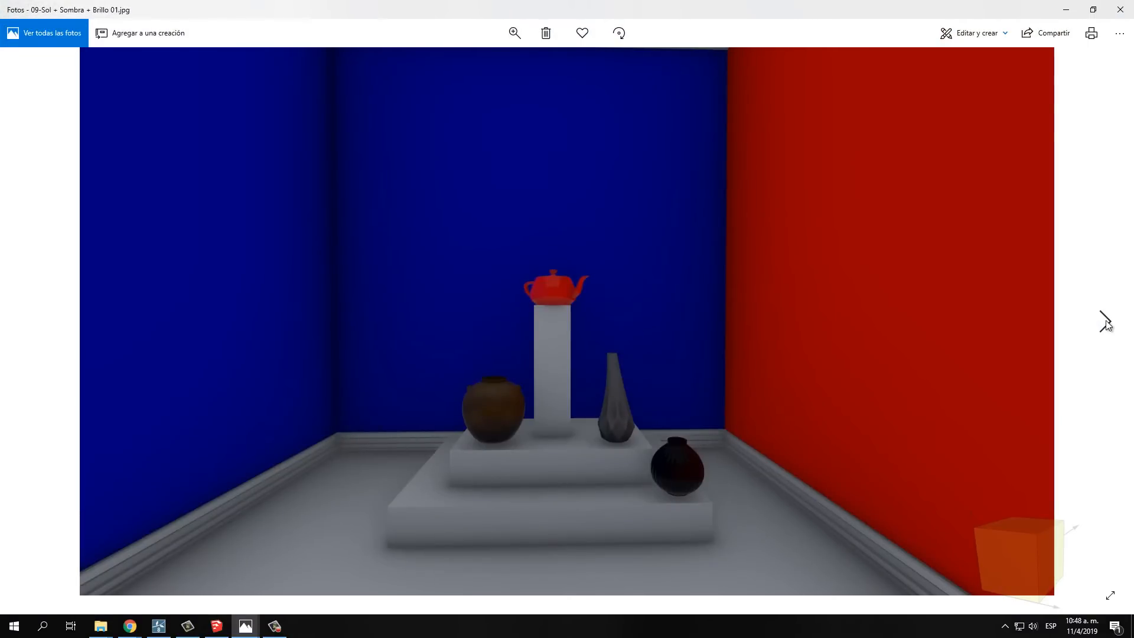
{"action": "left_click", "coordinate": [1106, 323]}
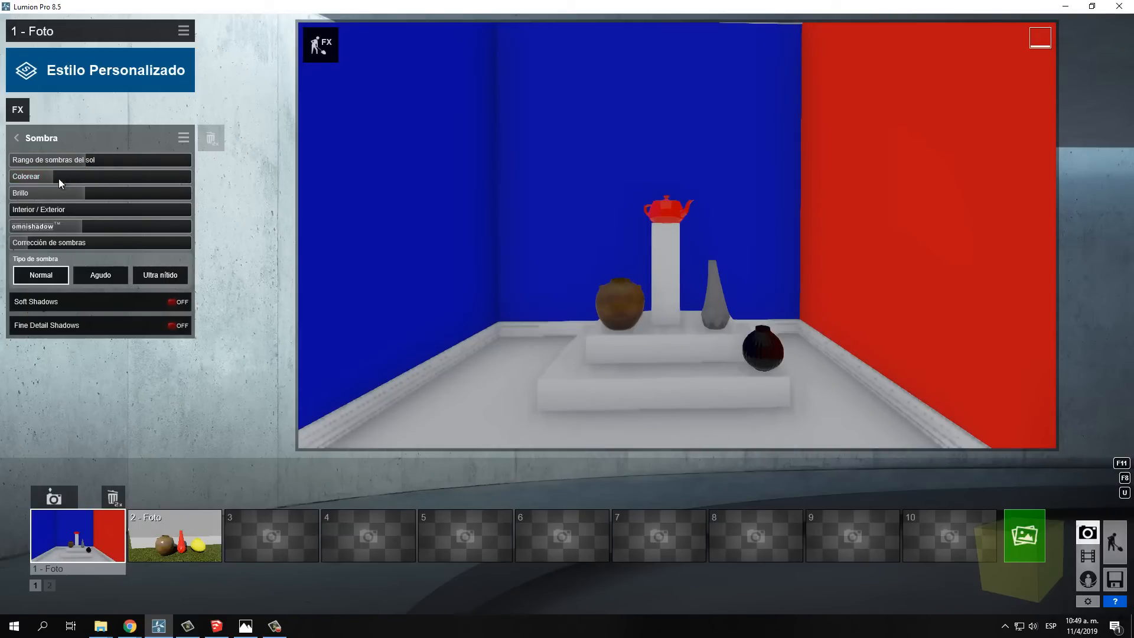
Render the photo at Escritorio 1920x1080 and save it as the JPG file "10-Sol + Sombra + Colorear 0" in the Efectos folder
{"action": "left_click", "coordinate": [1010, 538]}
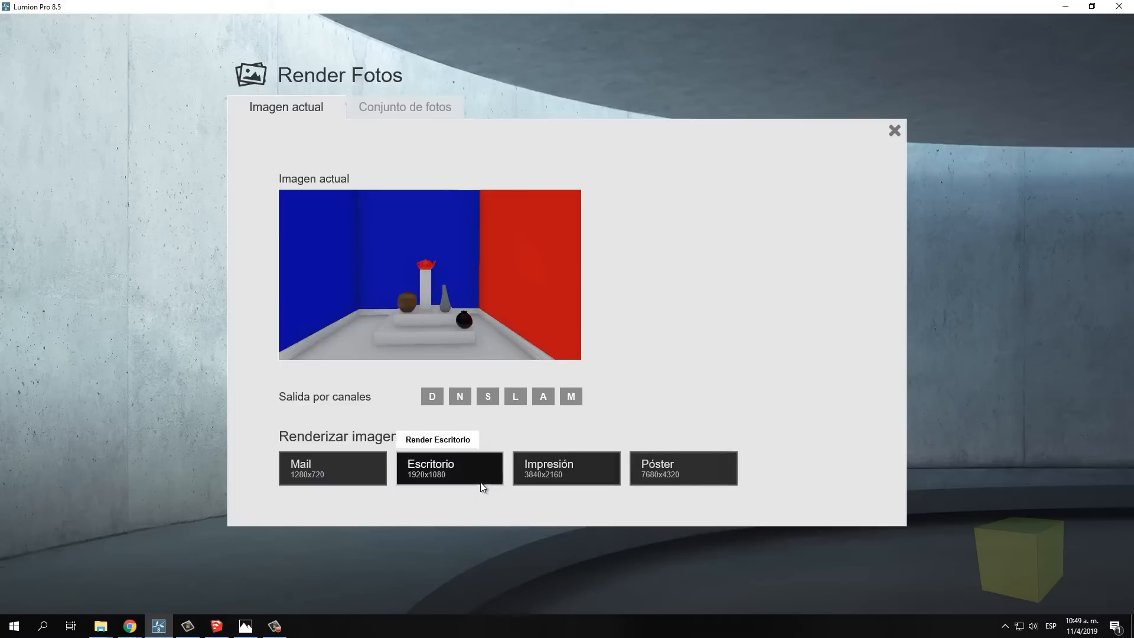
{"action": "left_click", "coordinate": [459, 469]}
{"action": "type", "text": "10-Sol + Sombra + Colorear 0"}
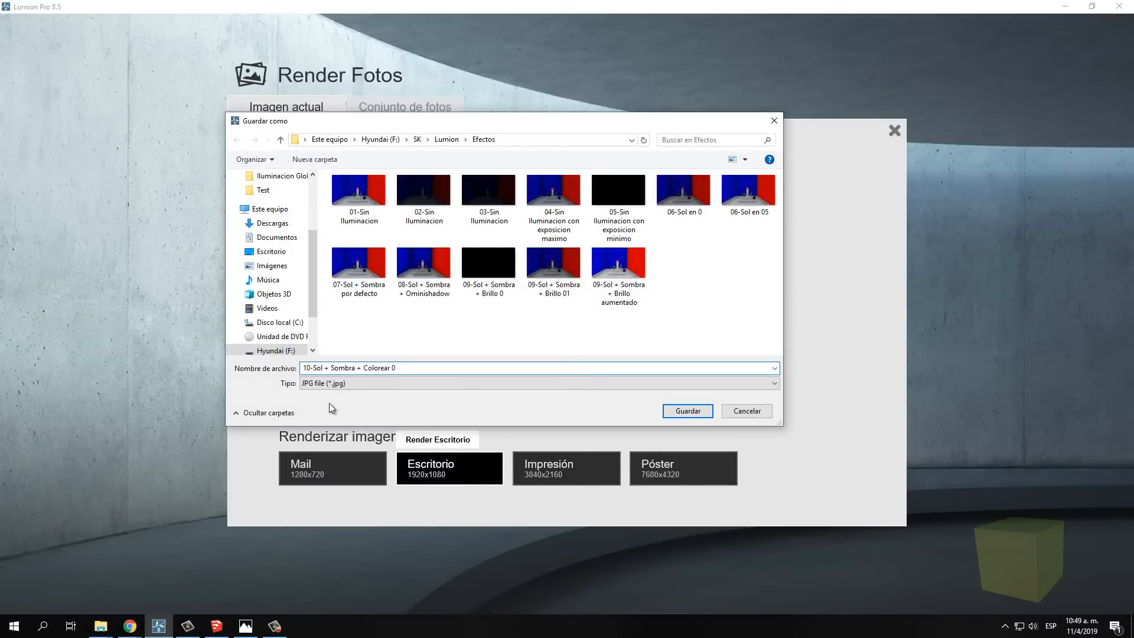
{"action": "left_click", "coordinate": [680, 412]}
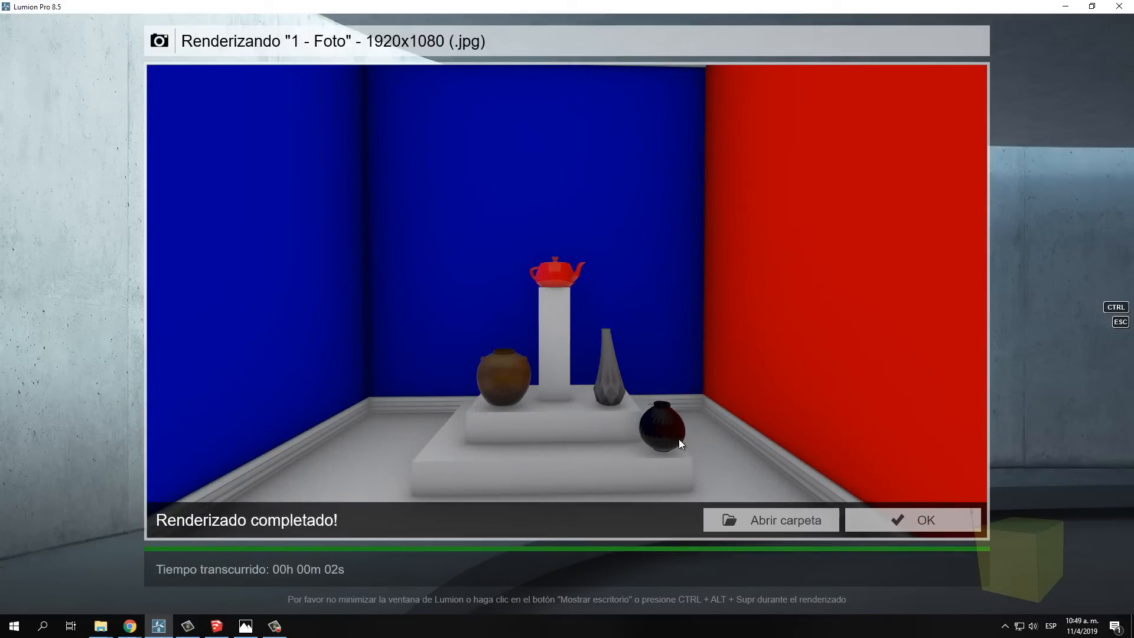
Open 10-Sol + Sombra + Colorear 0 and 07-Sol + Sombra por defecto in separate windows placed side by side to compare their shadow colour
{"action": "left_click", "coordinate": [774, 523]}
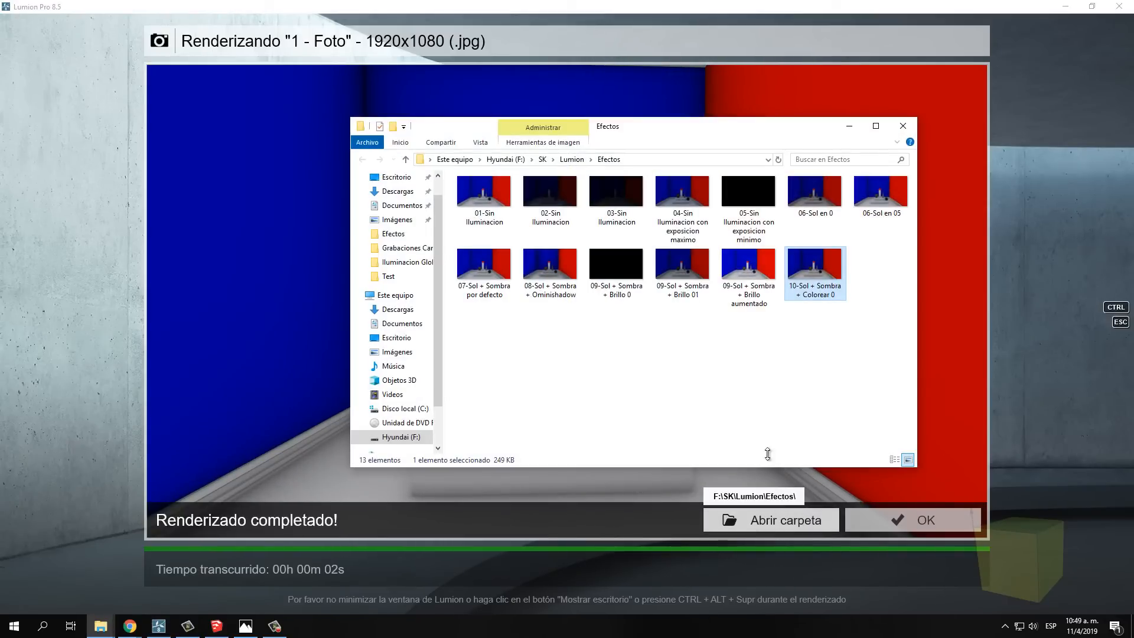
{"action": "double_click", "coordinate": [813, 264]}
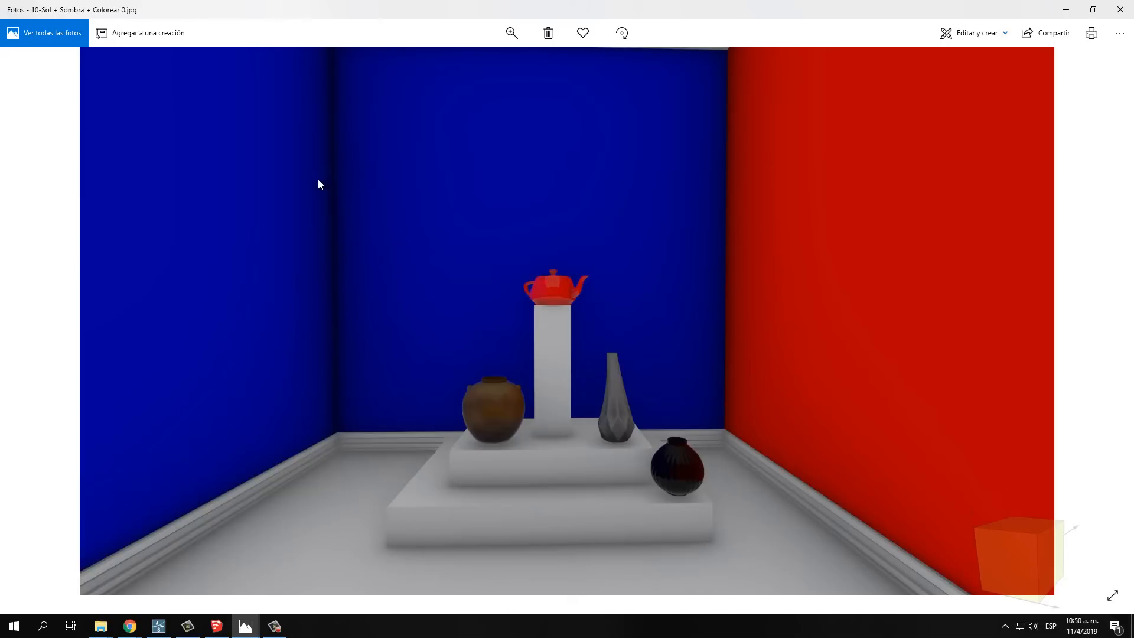
{"action": "left_click", "coordinate": [1093, 10]}
{"action": "left_click_drag", "start_coordinate": [544, 50], "coordinate": [487, 51]}
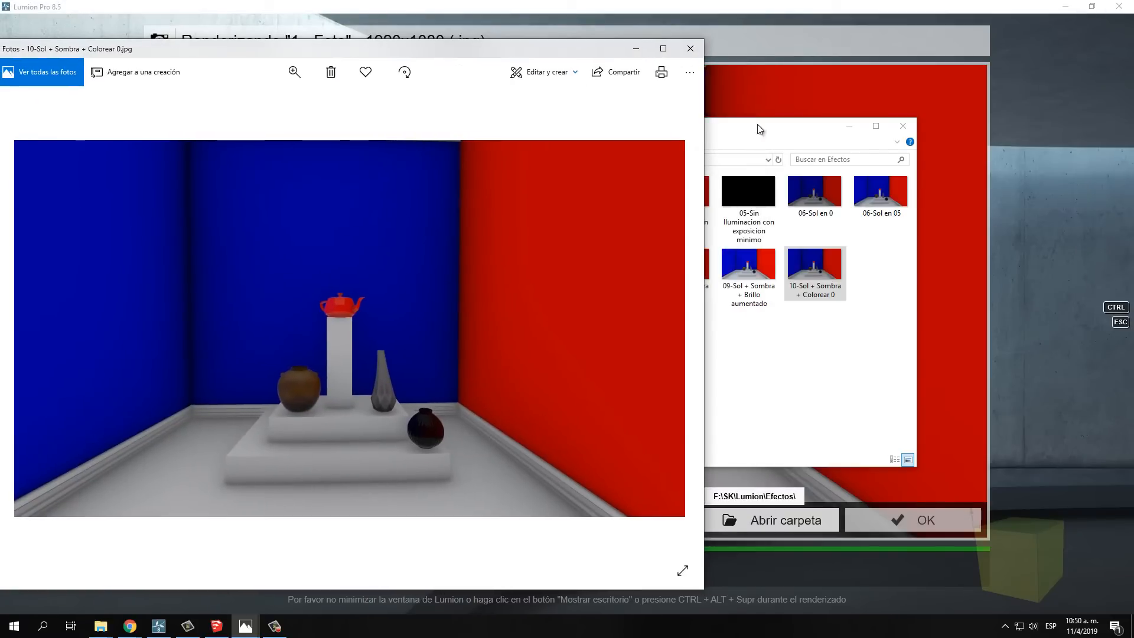
{"action": "left_click", "coordinate": [814, 133]}
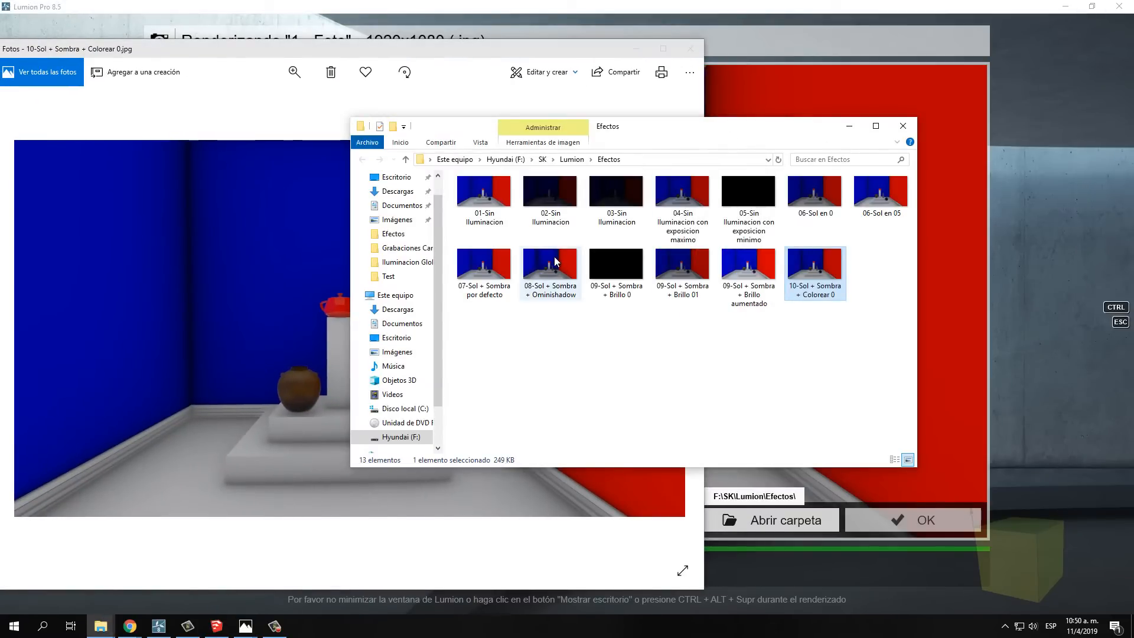
{"action": "double_click", "coordinate": [488, 267]}
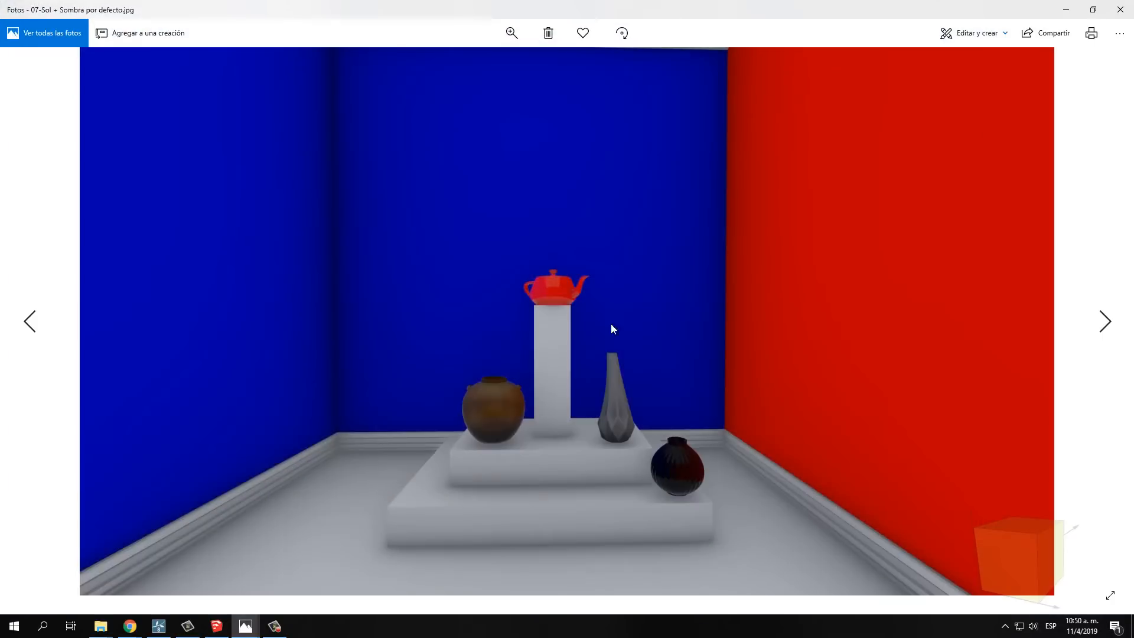
{"action": "left_click", "coordinate": [1092, 9]}
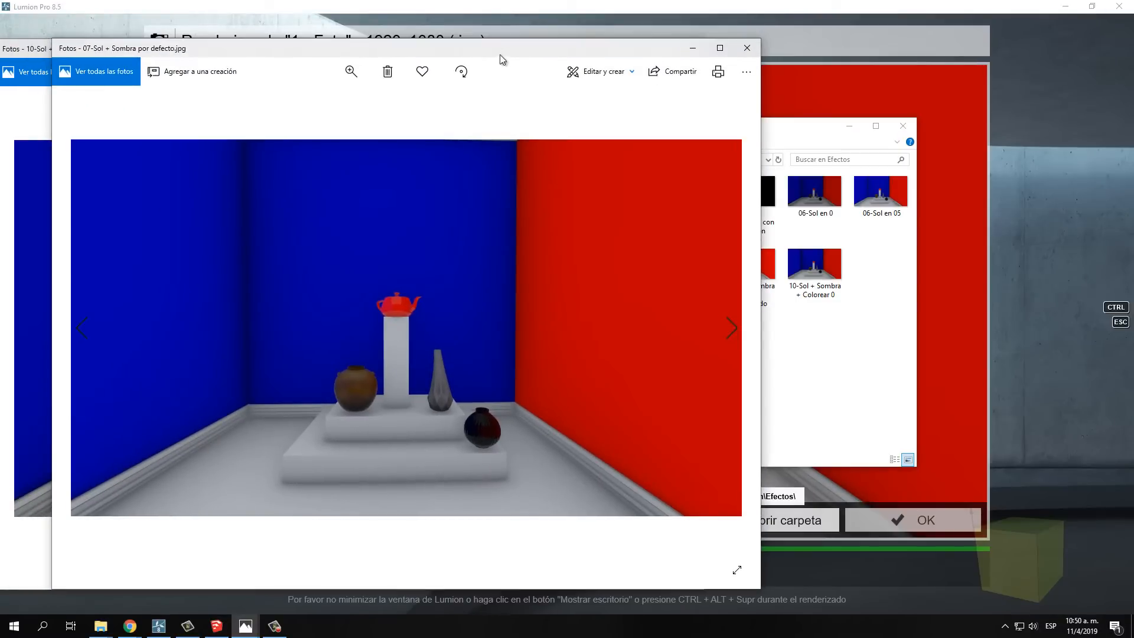
{"action": "left_click_drag", "start_coordinate": [505, 53], "coordinate": [845, 50]}
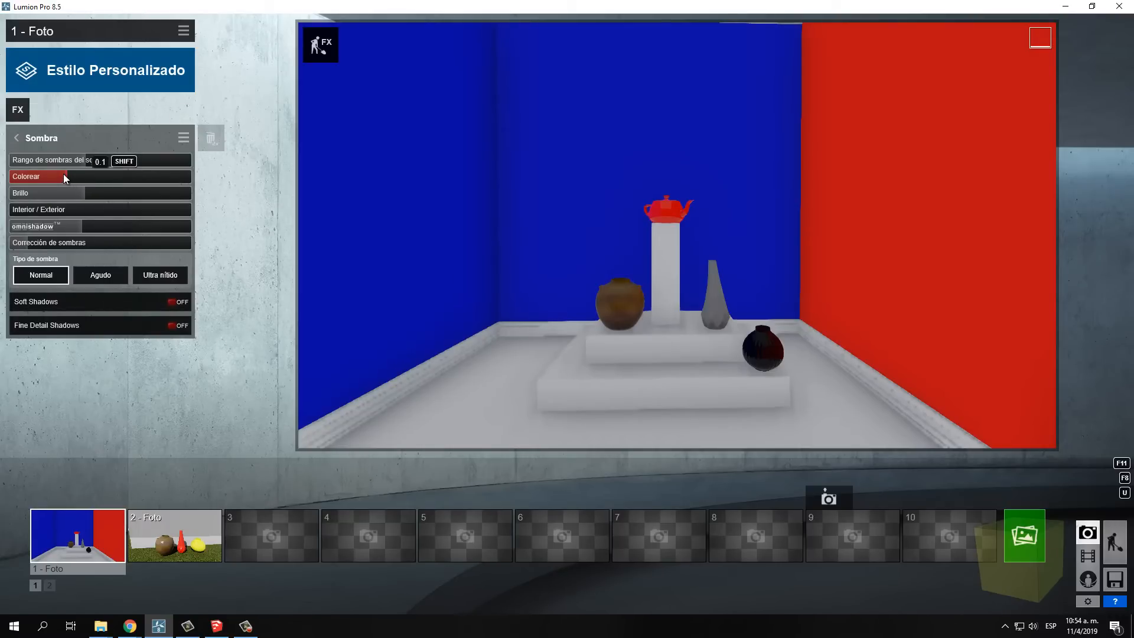
Bring the photo camera close to the vases on the stepped base to examine their contact shadows
{"action": "mouse_move", "coordinate": [531, 336]}
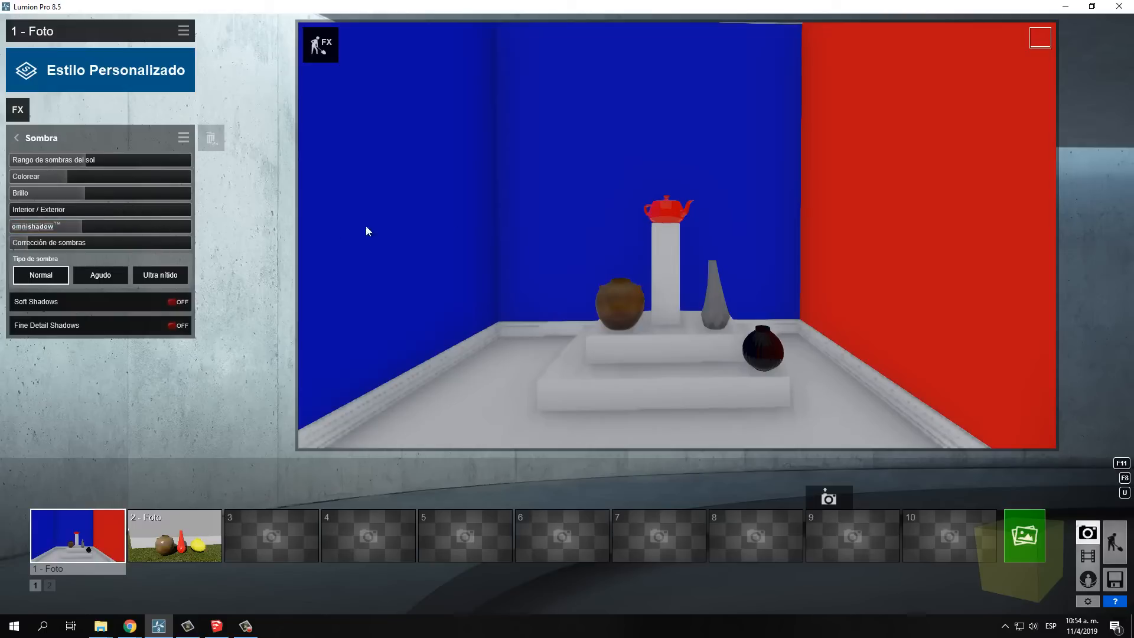
{"action": "mouse_move", "coordinate": [553, 235]}
{"action": "mouse_move", "coordinate": [592, 342]}
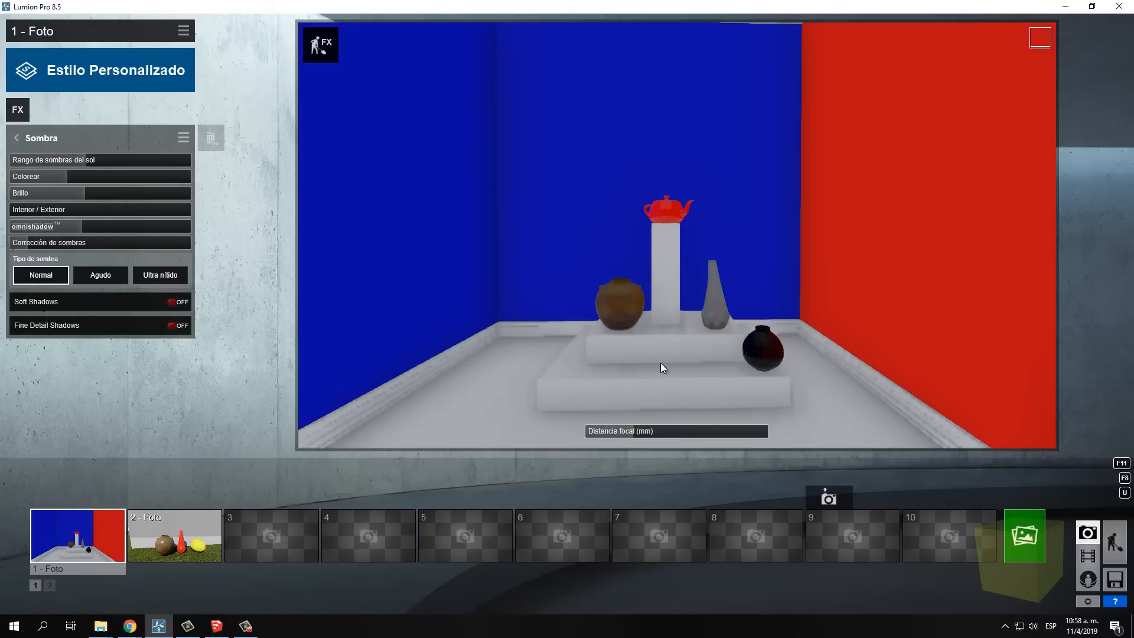
{"action": "scroll", "coordinate": [609, 361], "scroll_direction": "up", "scroll_amount": 4}
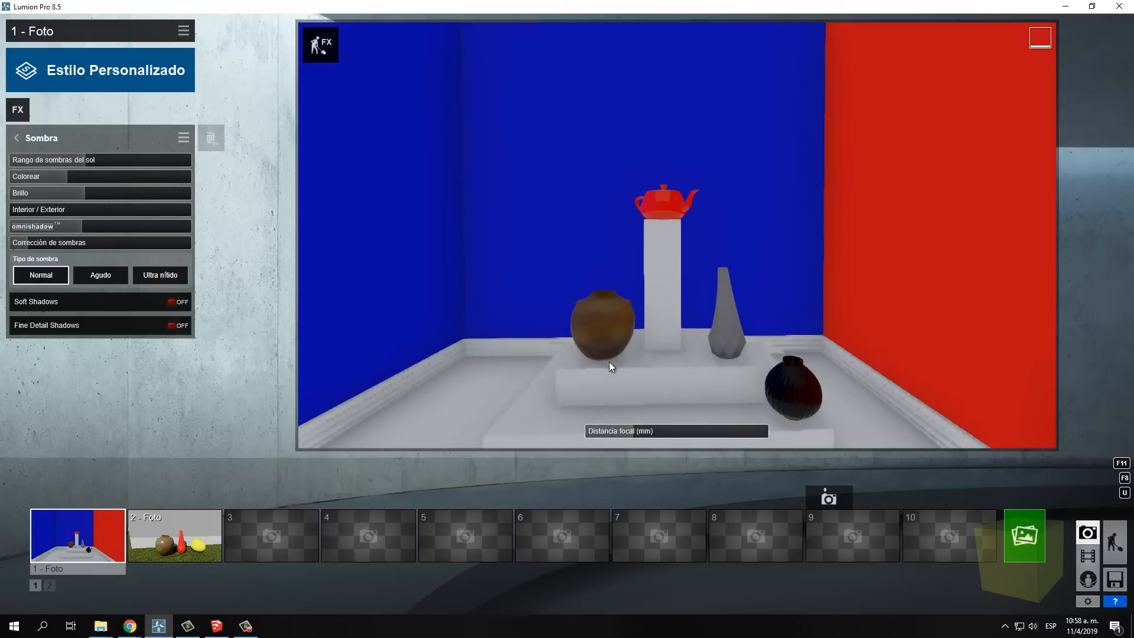
{"action": "right_click_drag", "start_coordinate": [608, 361], "coordinate": [592, 328]}
{"action": "scroll", "coordinate": [640, 316], "scroll_direction": "up", "scroll_amount": 4}
{"action": "scroll", "coordinate": [642, 314], "scroll_direction": "down", "scroll_amount": 2}
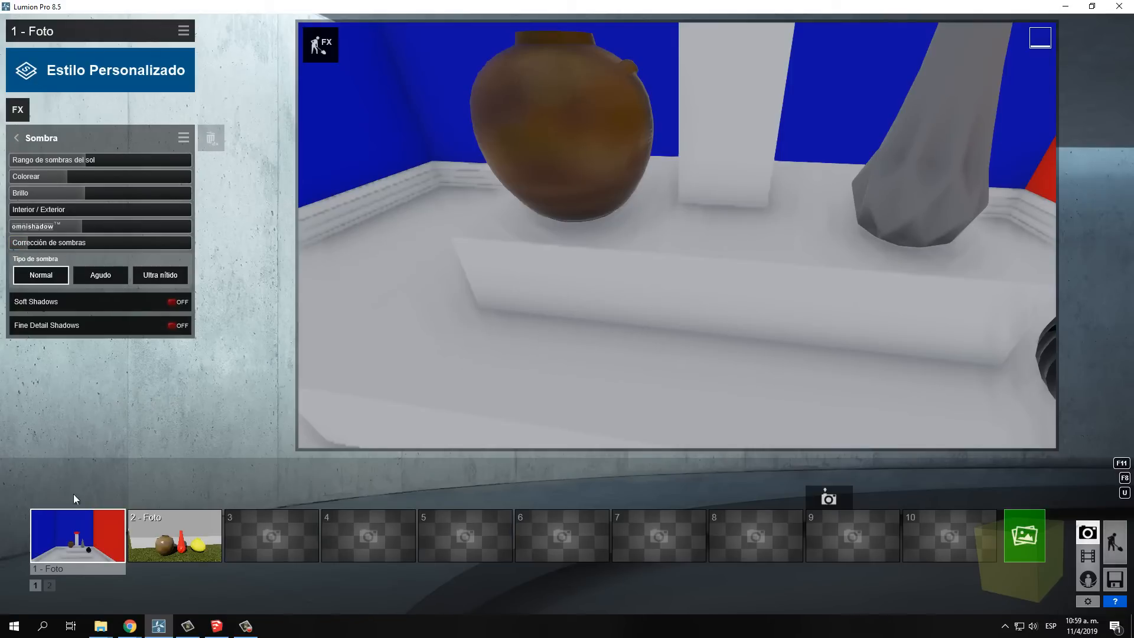
Restore the saved view of photo 1 and turn on Soft Shadows and Fine Detail Shadows in the Sombra effect
{"action": "left_click", "coordinate": [91, 537]}
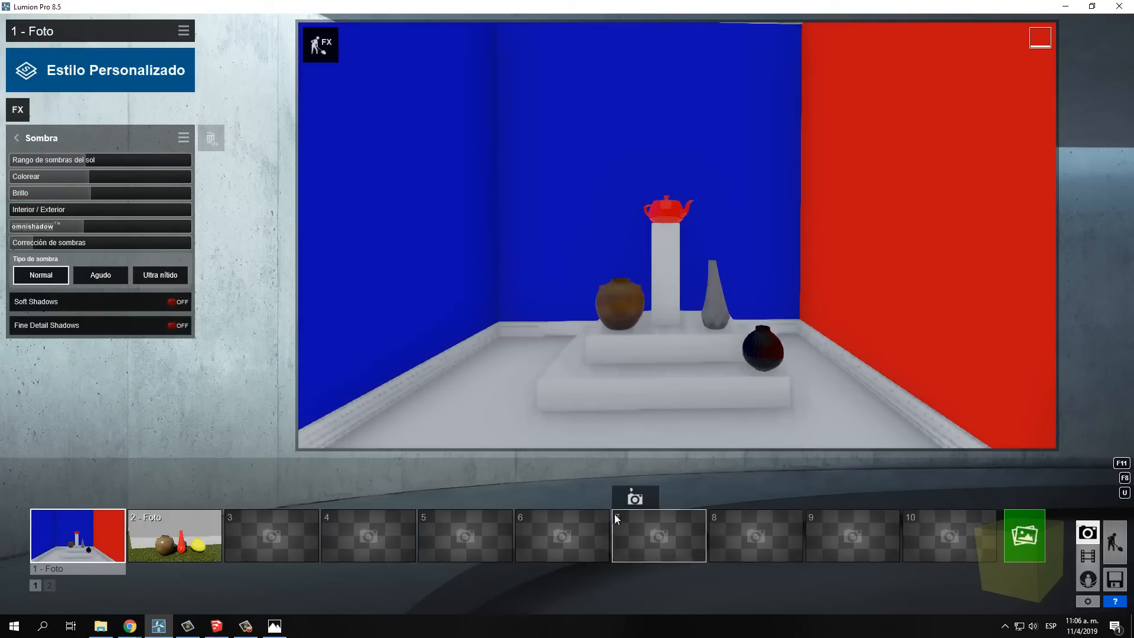
{"action": "left_click", "coordinate": [170, 300]}
{"action": "left_click", "coordinate": [169, 325]}
Render the current photo at Escritorio 1920x1080 and save it as the JPG file "11" in the Efectos folder
{"action": "left_click", "coordinate": [1031, 535]}
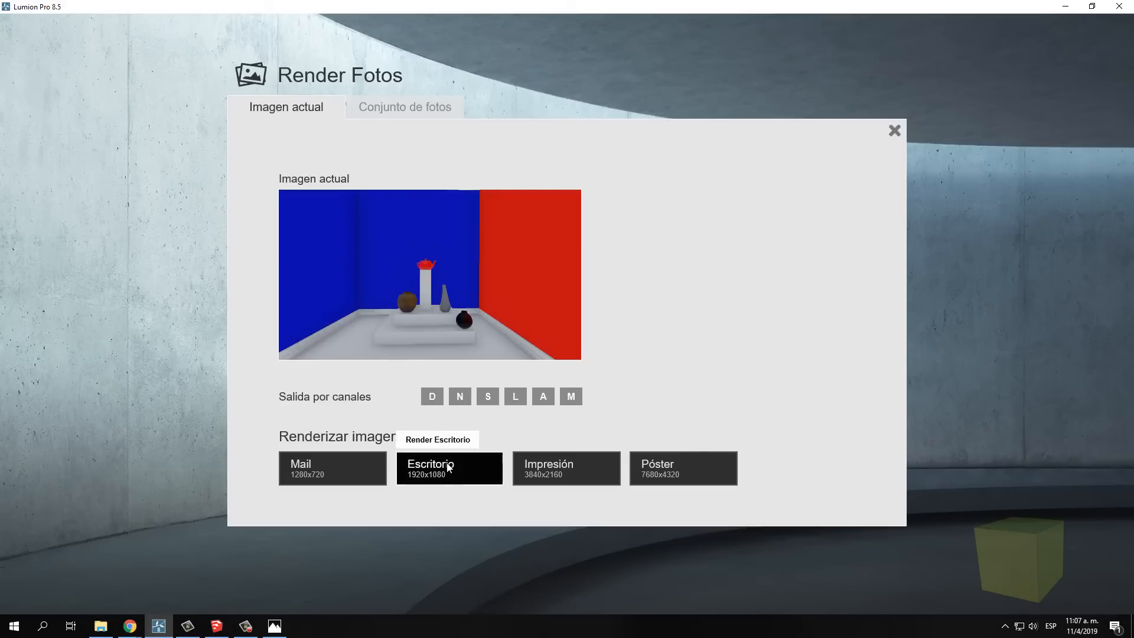
{"action": "left_click", "coordinate": [419, 456]}
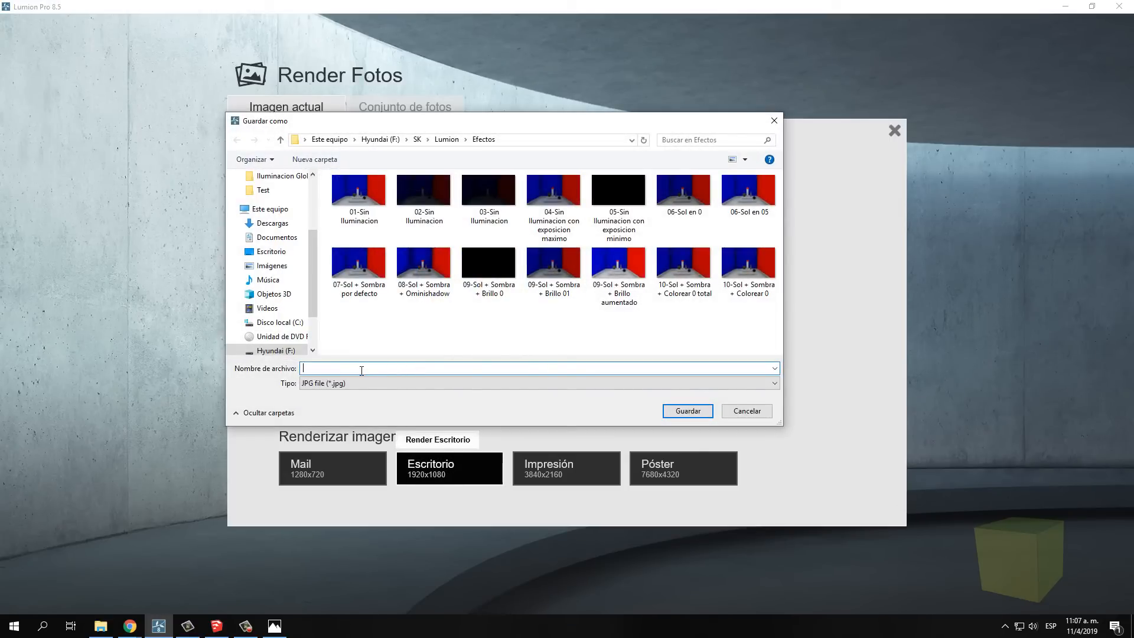
{"action": "type", "text": "11"}
{"action": "left_click", "coordinate": [686, 412]}
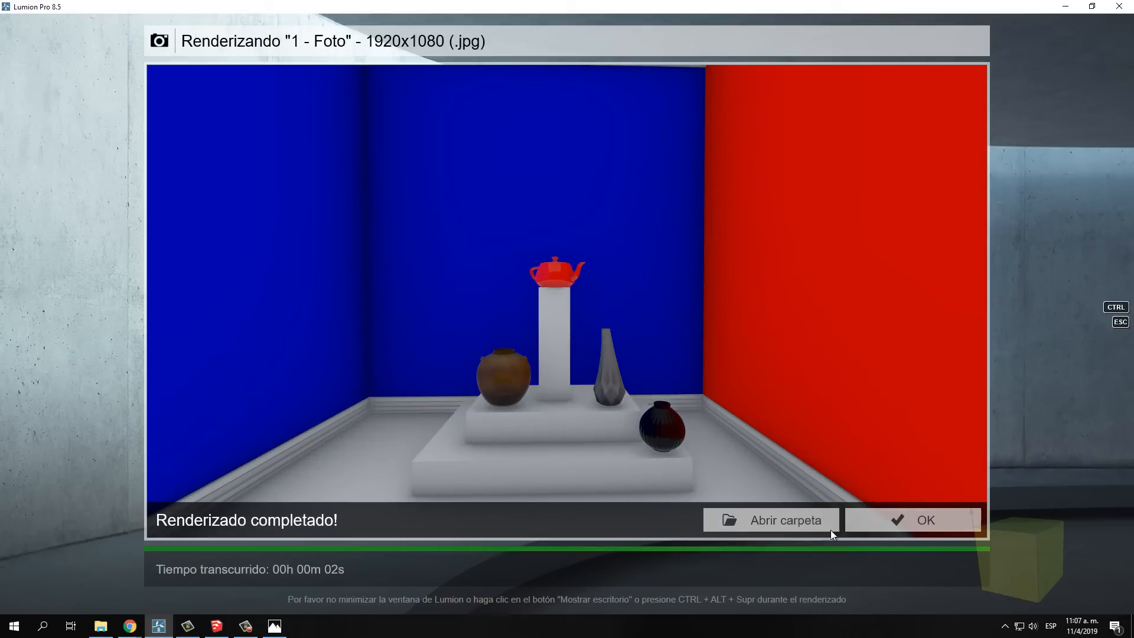
{"action": "left_click", "coordinate": [882, 523]}
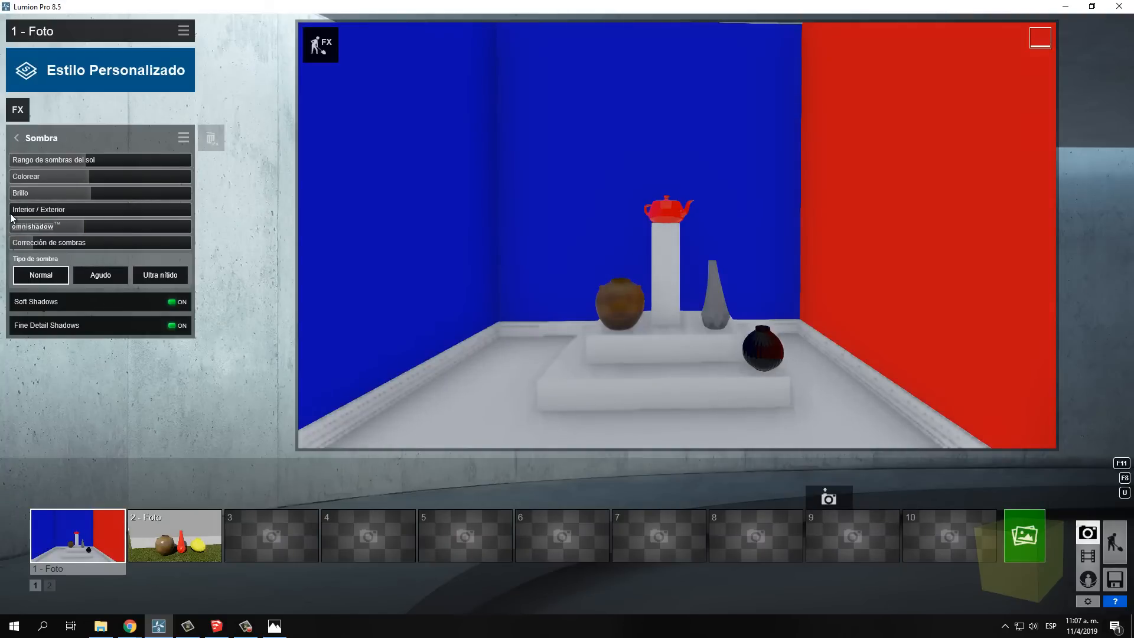
Set the Sombra effect's Interior / Exterior to 0.5 and render the photo at Escritorio 1920x1080 as the JPG file "11 interior 05"
{"action": "left_click_drag", "start_coordinate": [11, 213], "coordinate": [13, 212]}
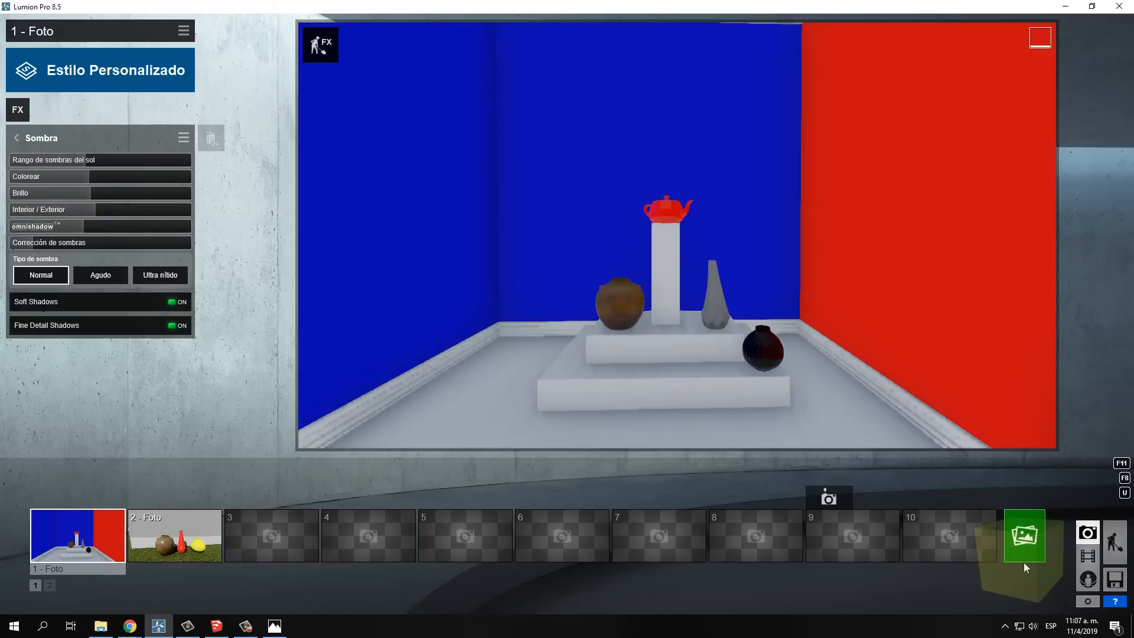
{"action": "left_click", "coordinate": [1022, 536]}
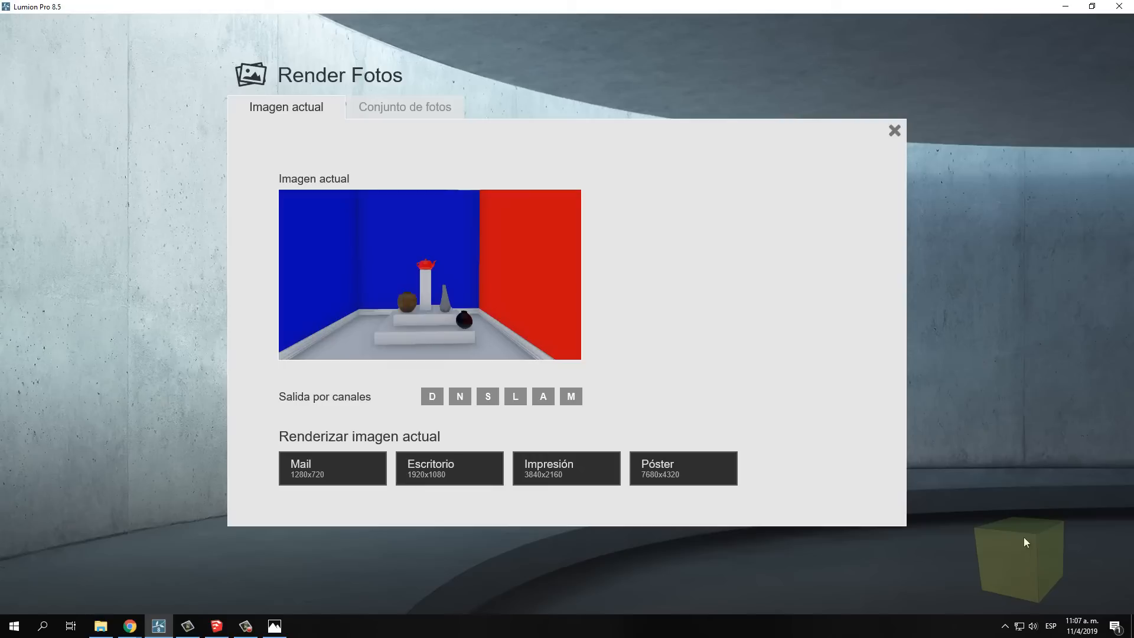
{"action": "left_click", "coordinate": [440, 472]}
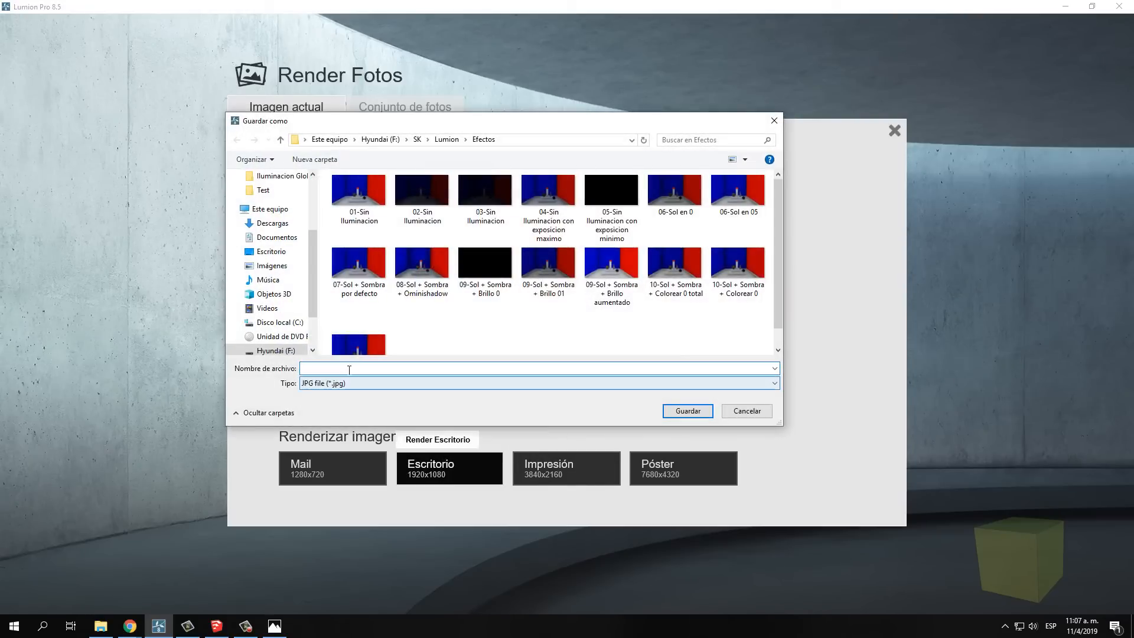
{"action": "left_click", "coordinate": [357, 340]}
{"action": "left_click", "coordinate": [326, 369]}
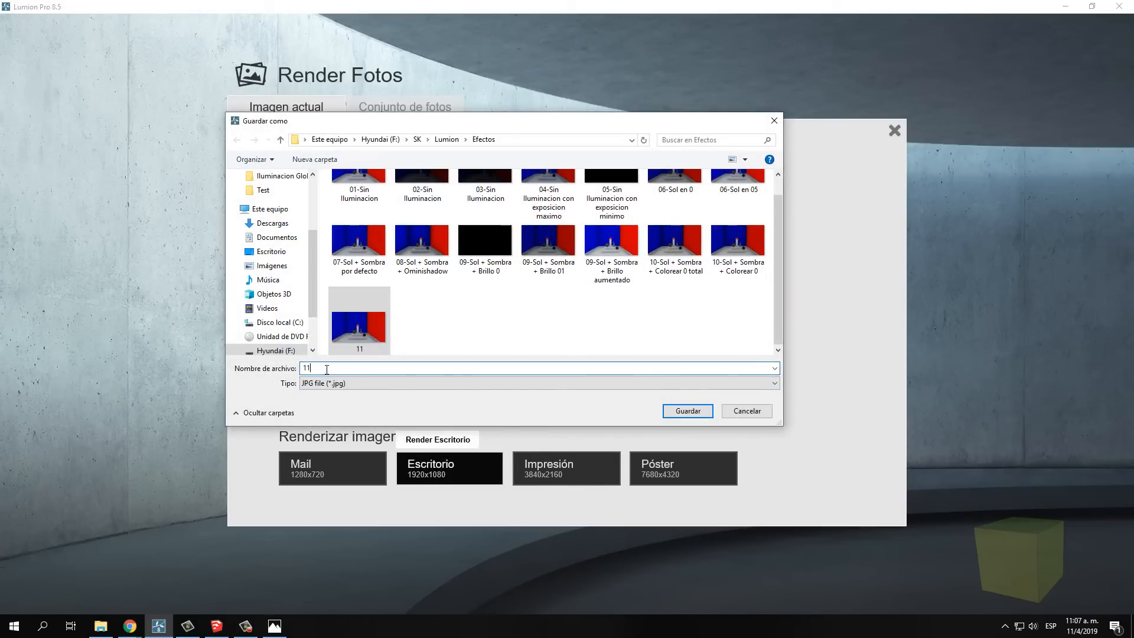
{"action": "type", "text": "inte"}
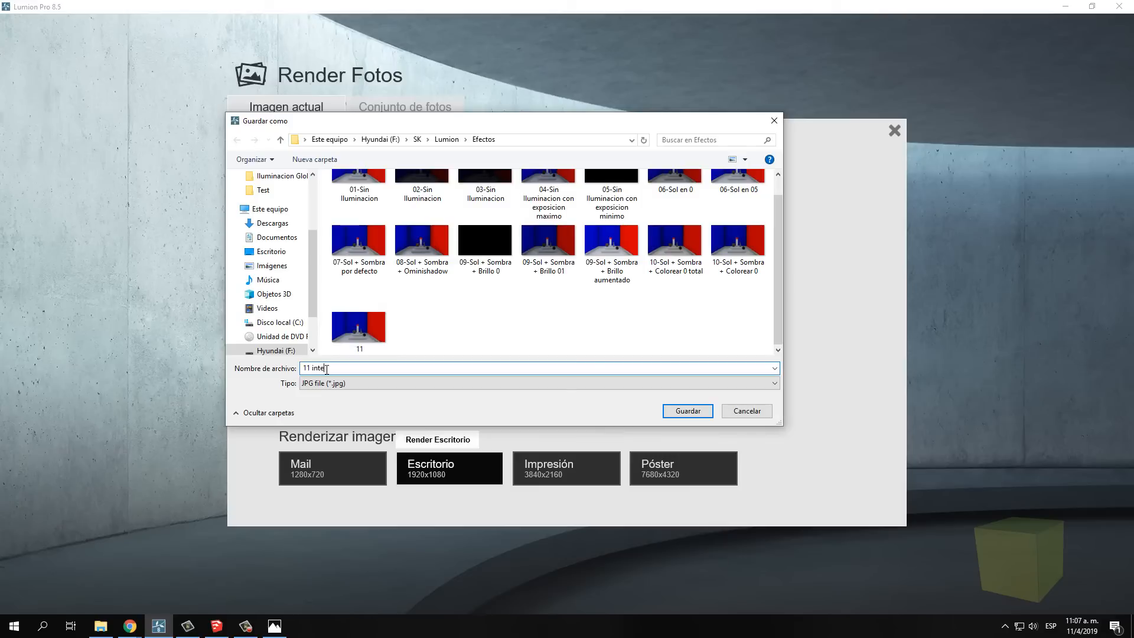
{"action": "type", "text": "rior 05"}
{"action": "left_click", "coordinate": [696, 411]}
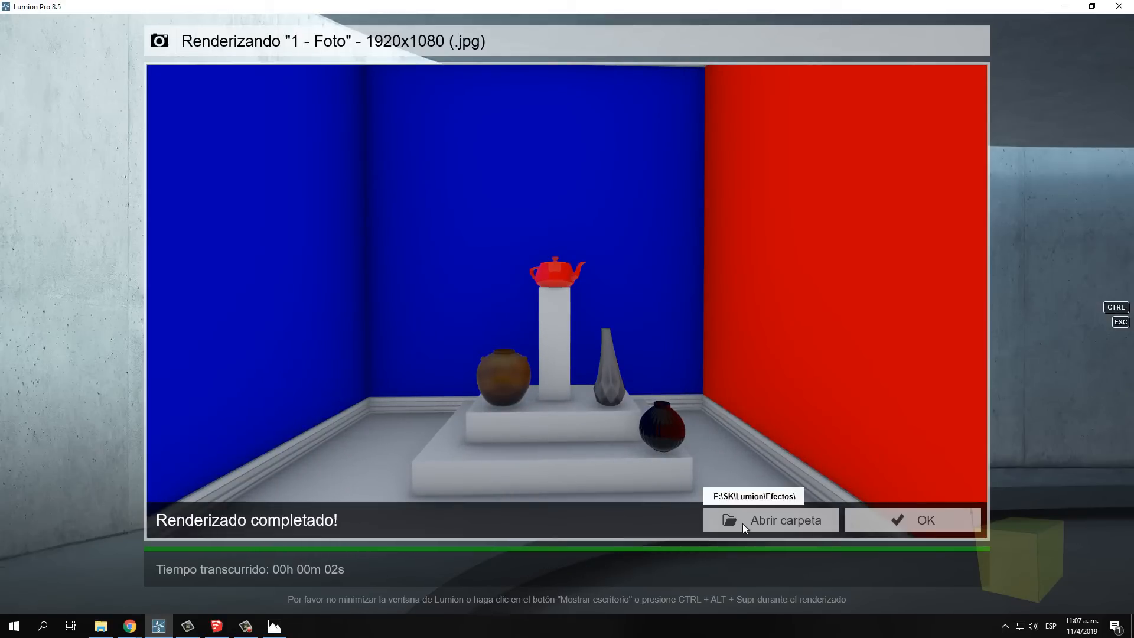
{"action": "left_click", "coordinate": [925, 520]}
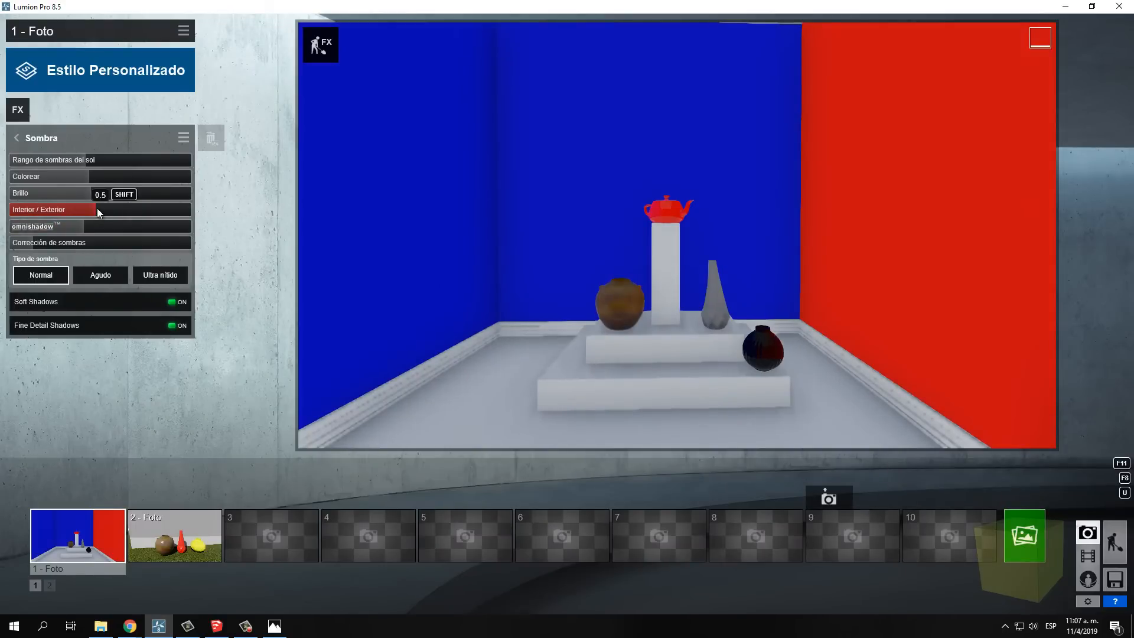
Raise Interior / Exterior to its maximum and render the photo at Escritorio 1920x1080 as the JPG file "11 interior 1"
{"action": "left_click_drag", "start_coordinate": [165, 213], "coordinate": [169, 213]}
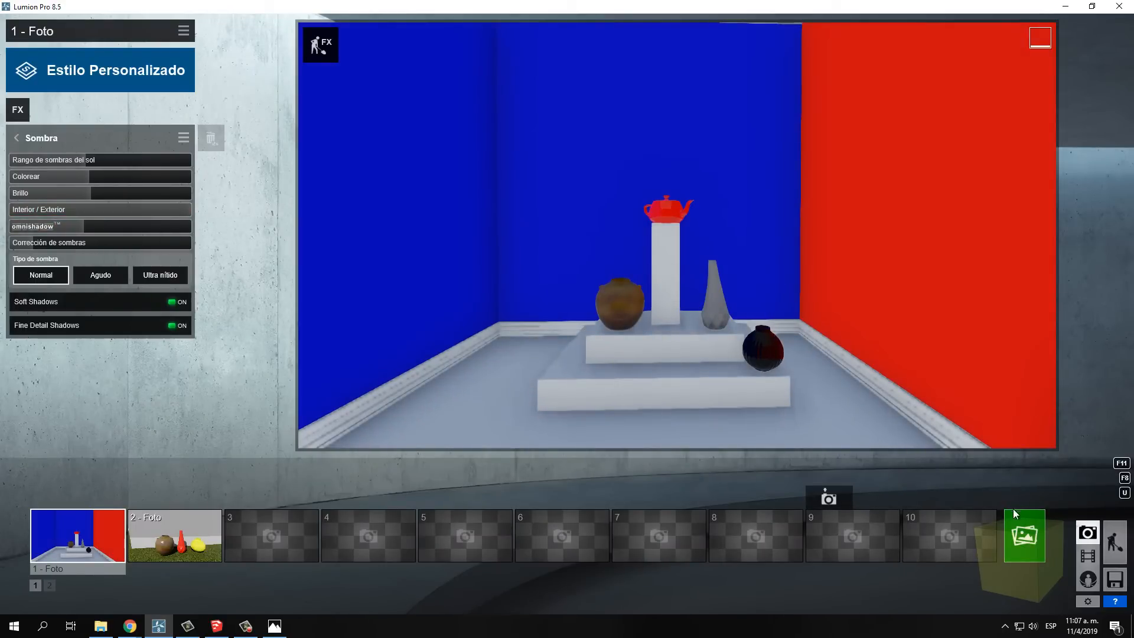
{"action": "left_click", "coordinate": [1018, 526]}
{"action": "left_click", "coordinate": [440, 468]}
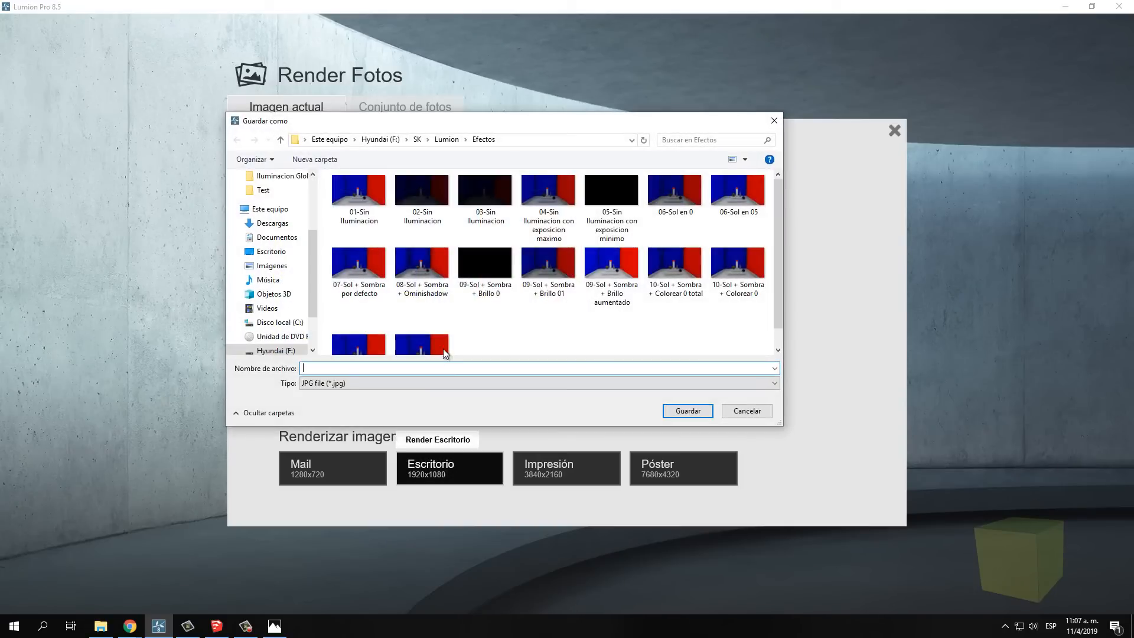
{"action": "left_click", "coordinate": [359, 327]}
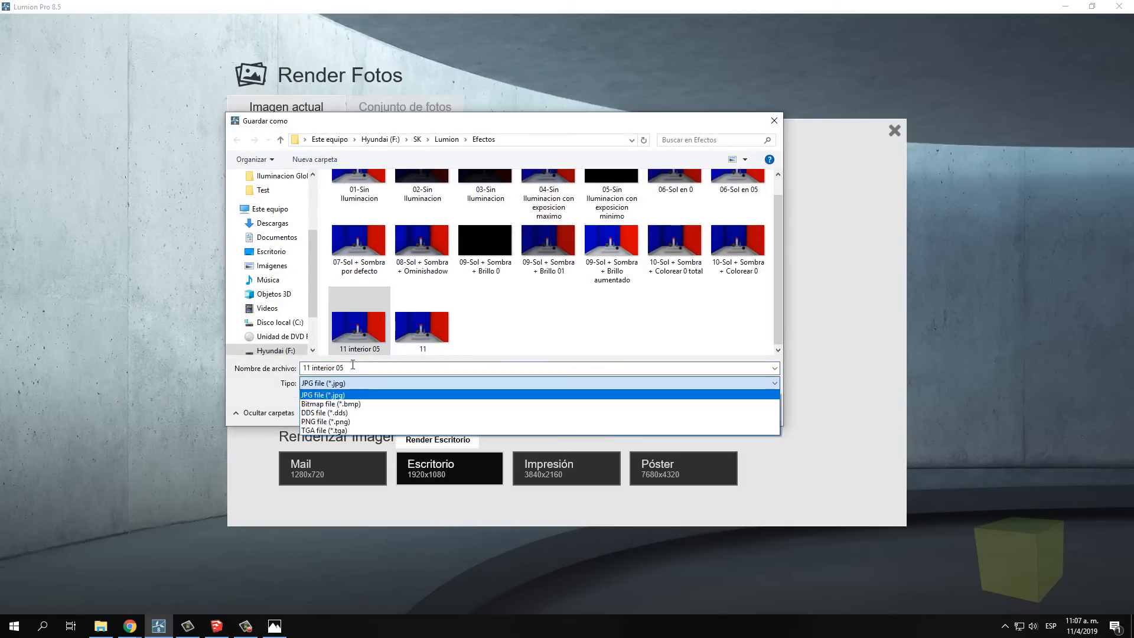
{"action": "left_click_drag", "start_coordinate": [350, 366], "coordinate": [338, 363]}
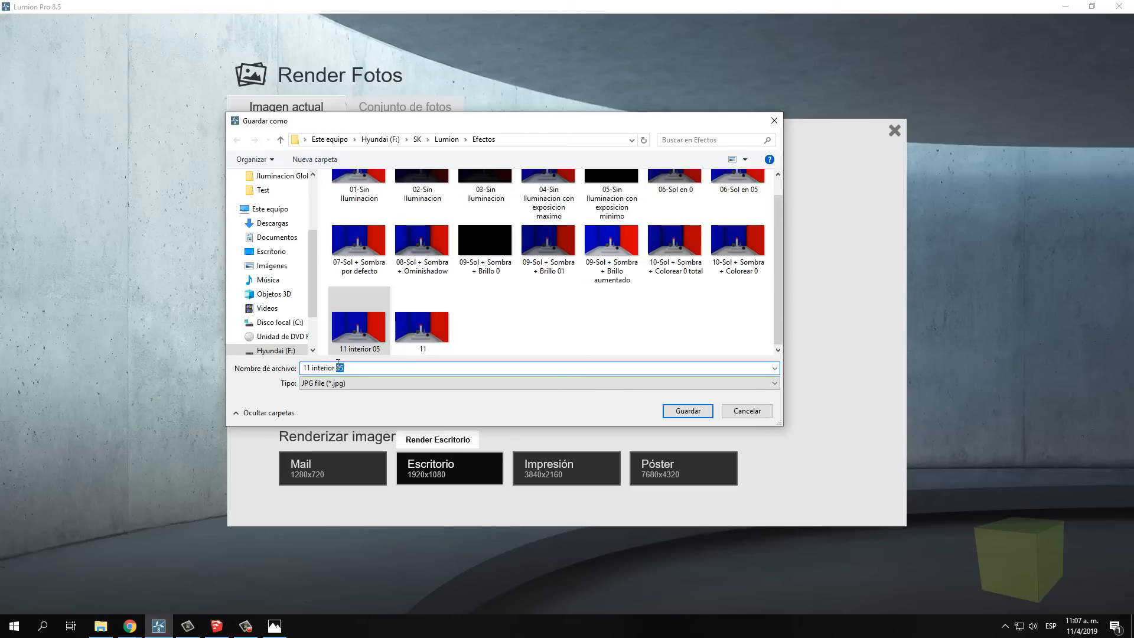
{"action": "type", "text": "1"}
{"action": "left_click", "coordinate": [683, 415]}
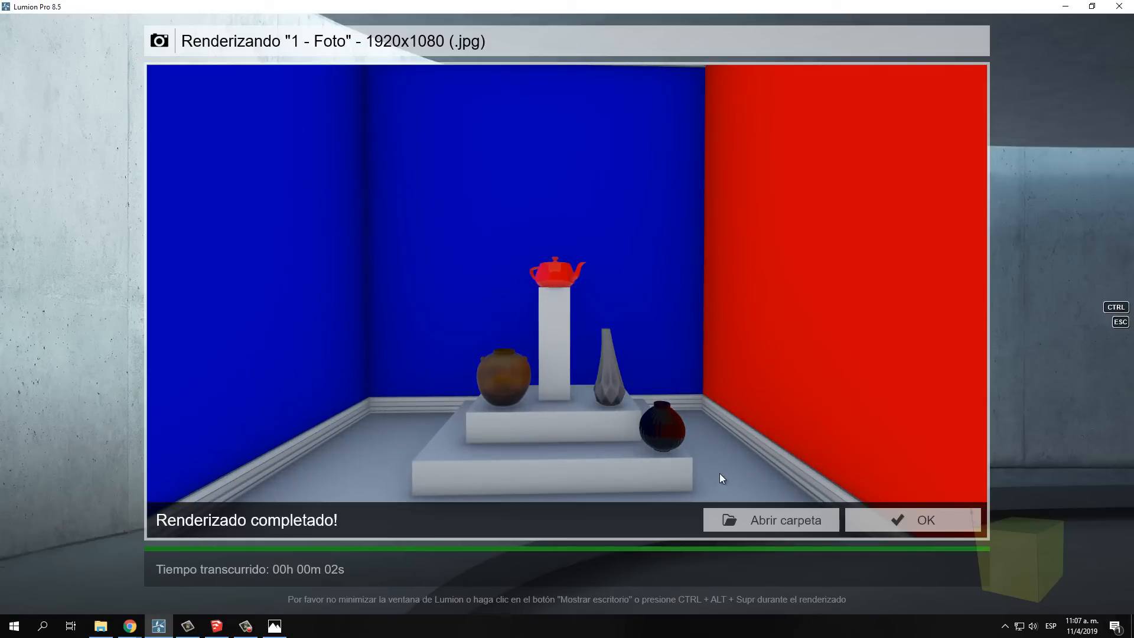
Open render 11 from the output folder, compare it with 11 interior 05 and 11 interior 1, and return to the photo's effect settings
{"action": "left_click", "coordinate": [762, 514]}
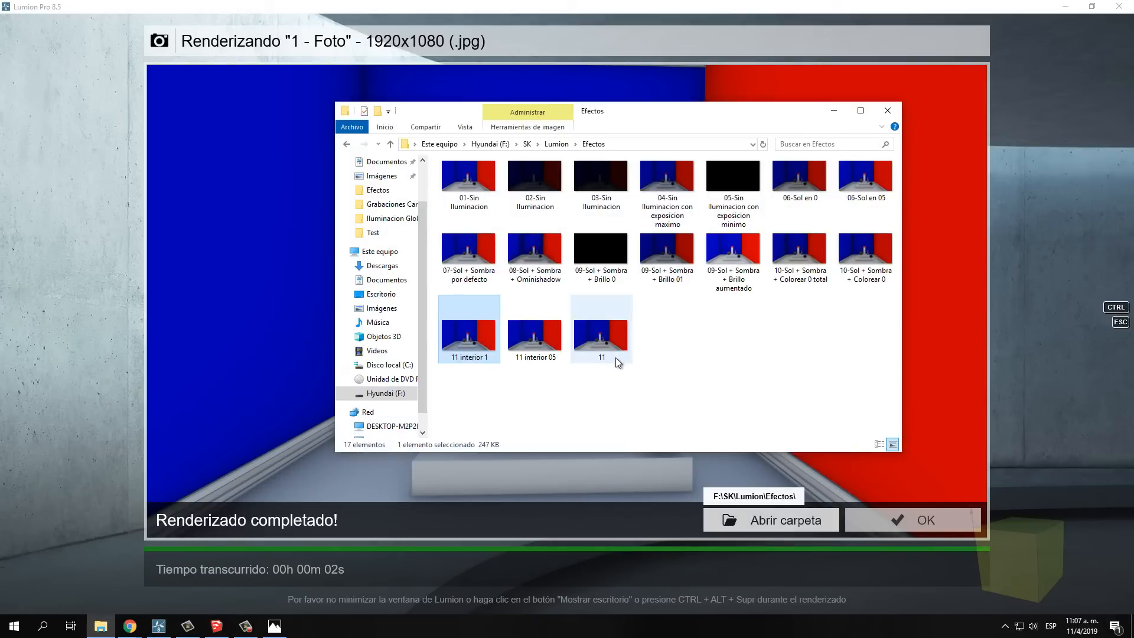
{"action": "double_click", "coordinate": [605, 342]}
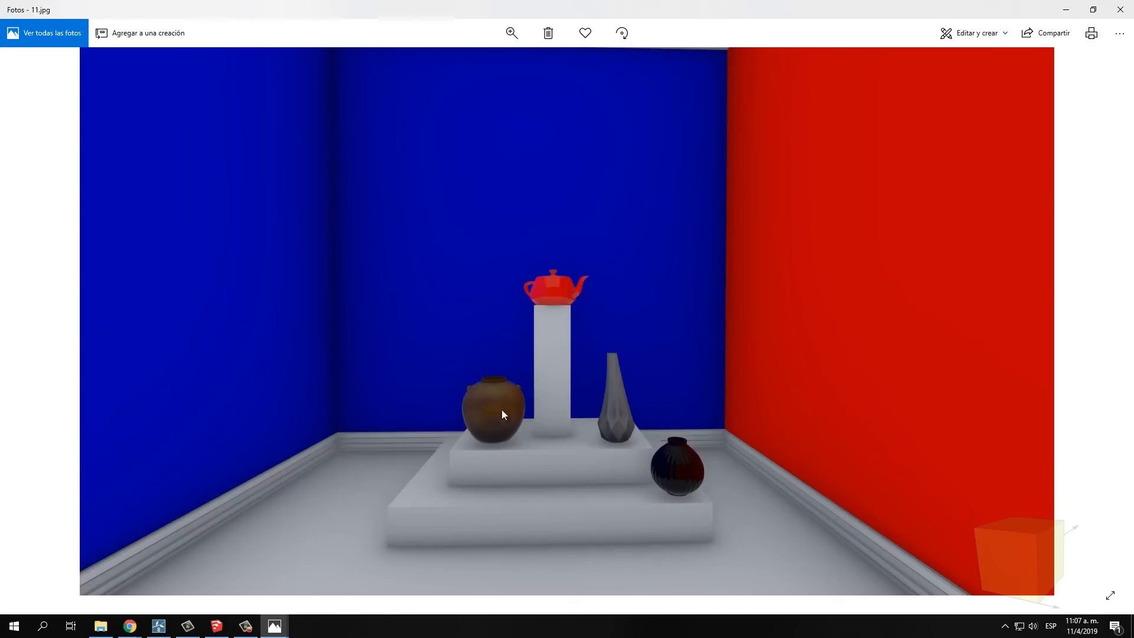
{"action": "left_click", "coordinate": [30, 321]}
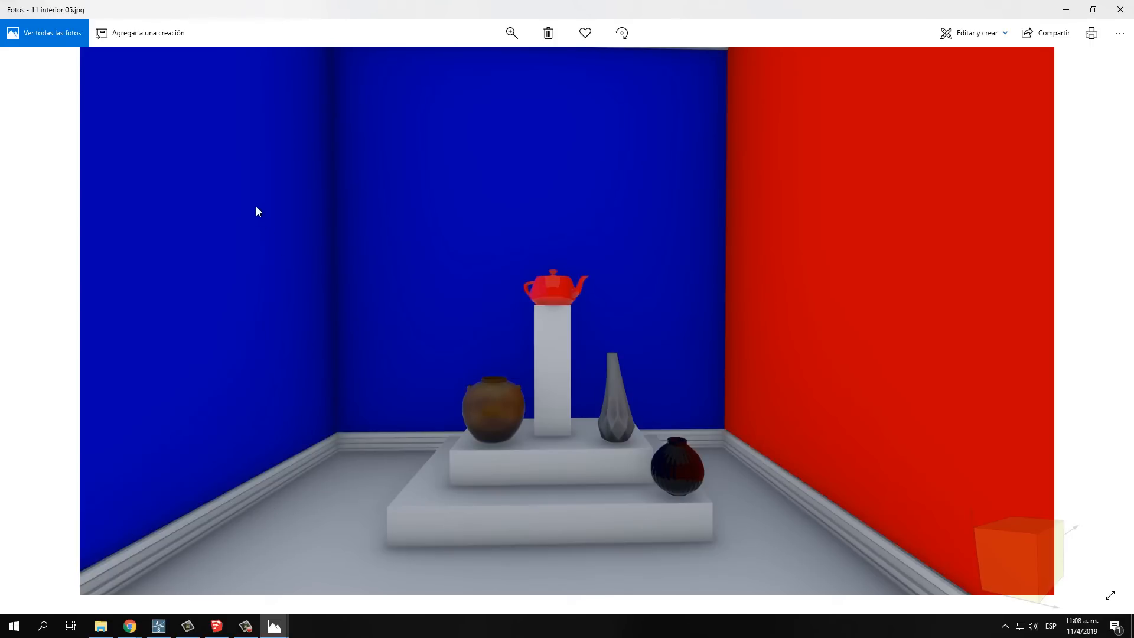
{"action": "left_click", "coordinate": [30, 321]}
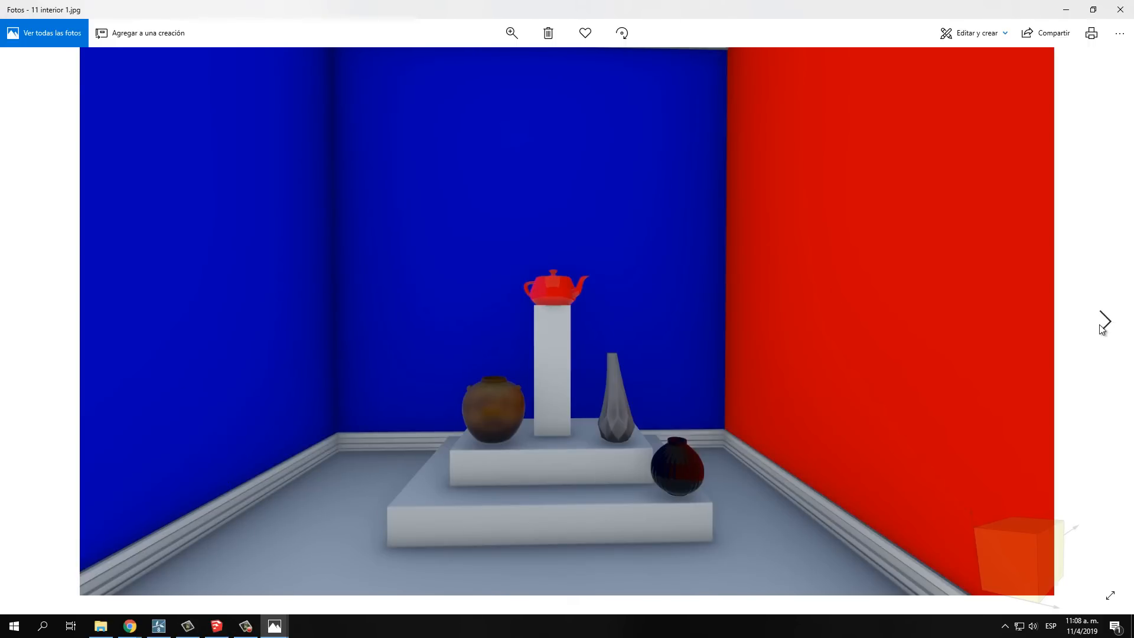
{"action": "left_click", "coordinate": [1104, 322]}
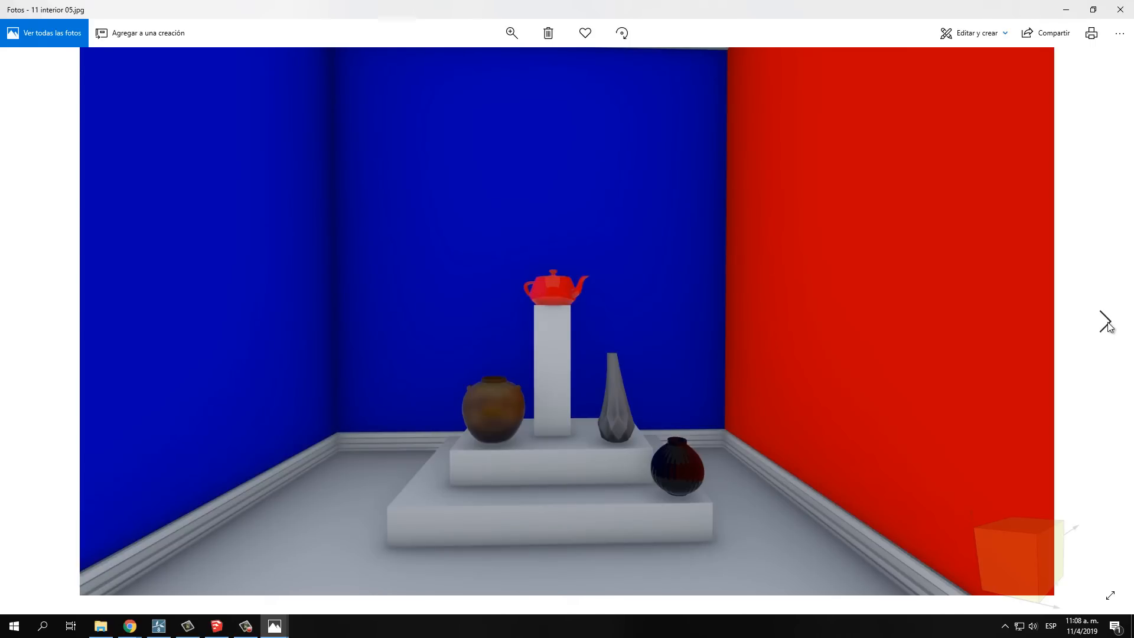
{"action": "left_click", "coordinate": [1104, 322]}
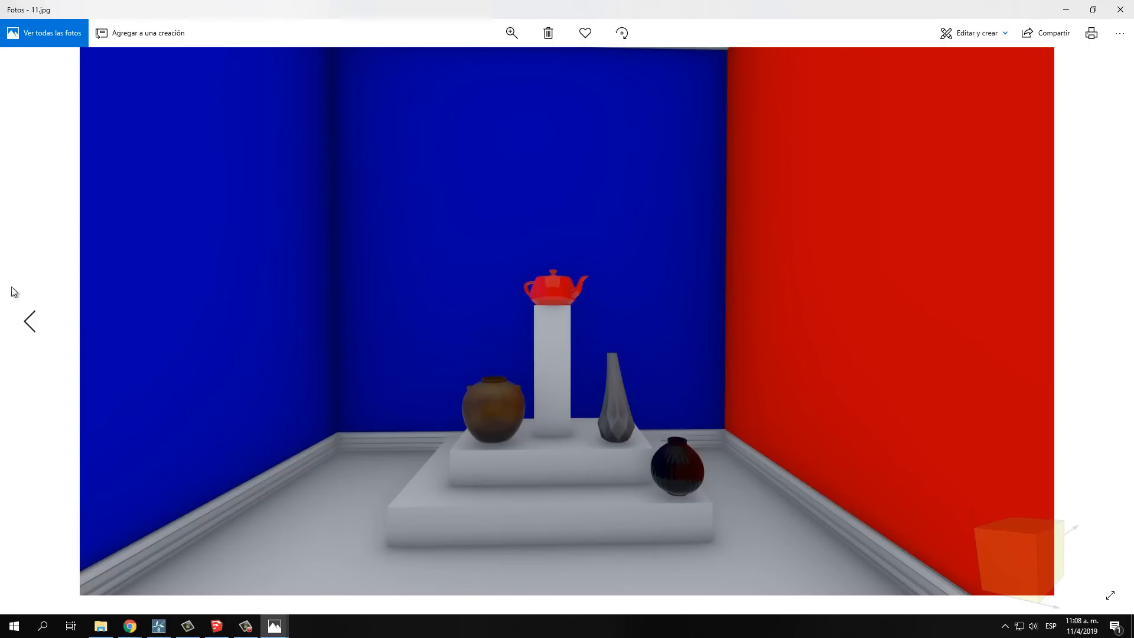
{"action": "left_click", "coordinate": [32, 323]}
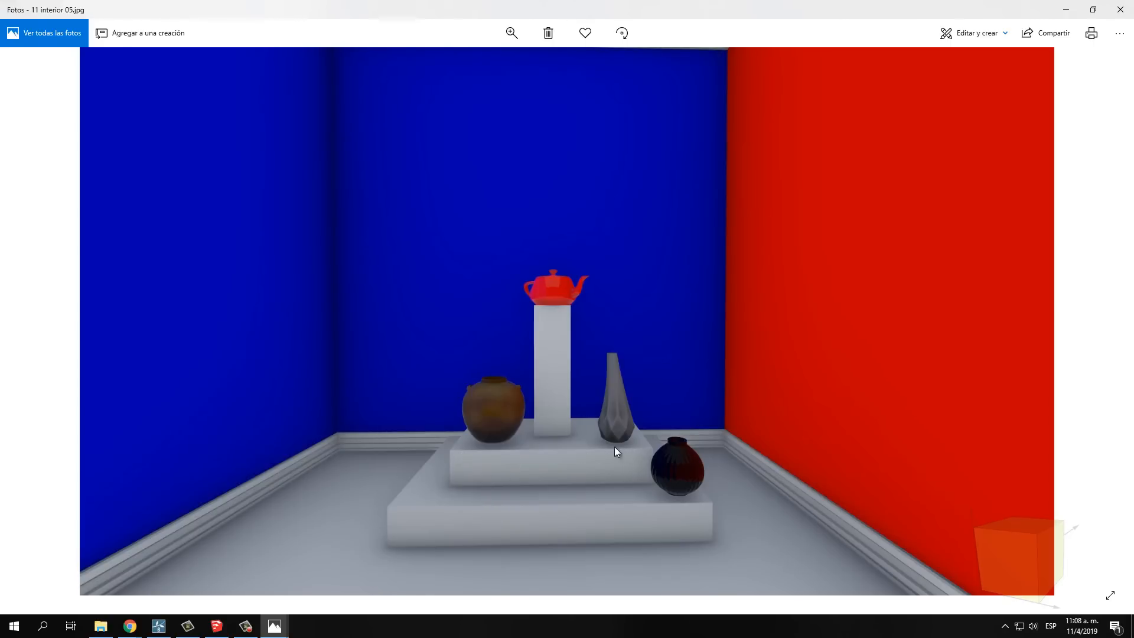
{"action": "left_click", "coordinate": [31, 324]}
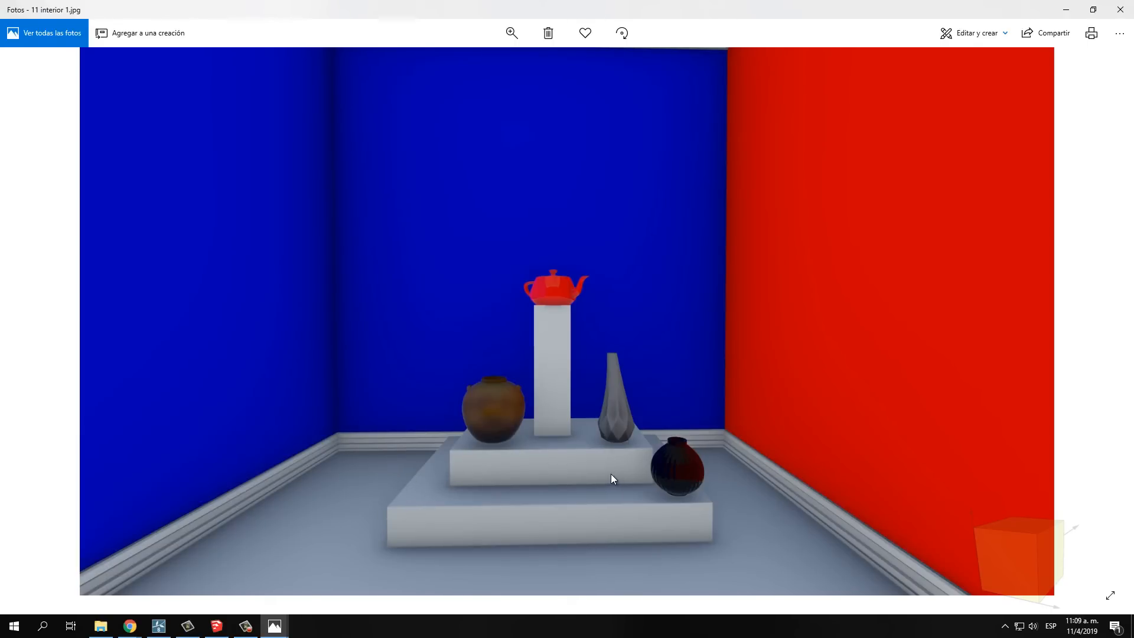
{"action": "left_click", "coordinate": [1121, 10]}
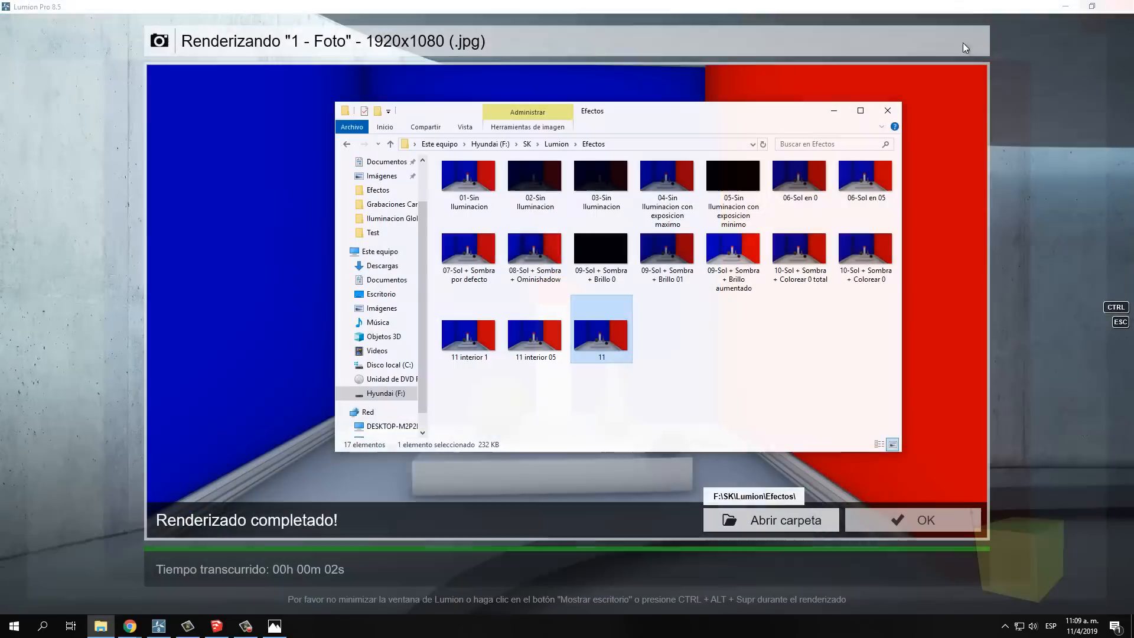
{"action": "left_click", "coordinate": [836, 111]}
{"action": "left_click", "coordinate": [904, 521]}
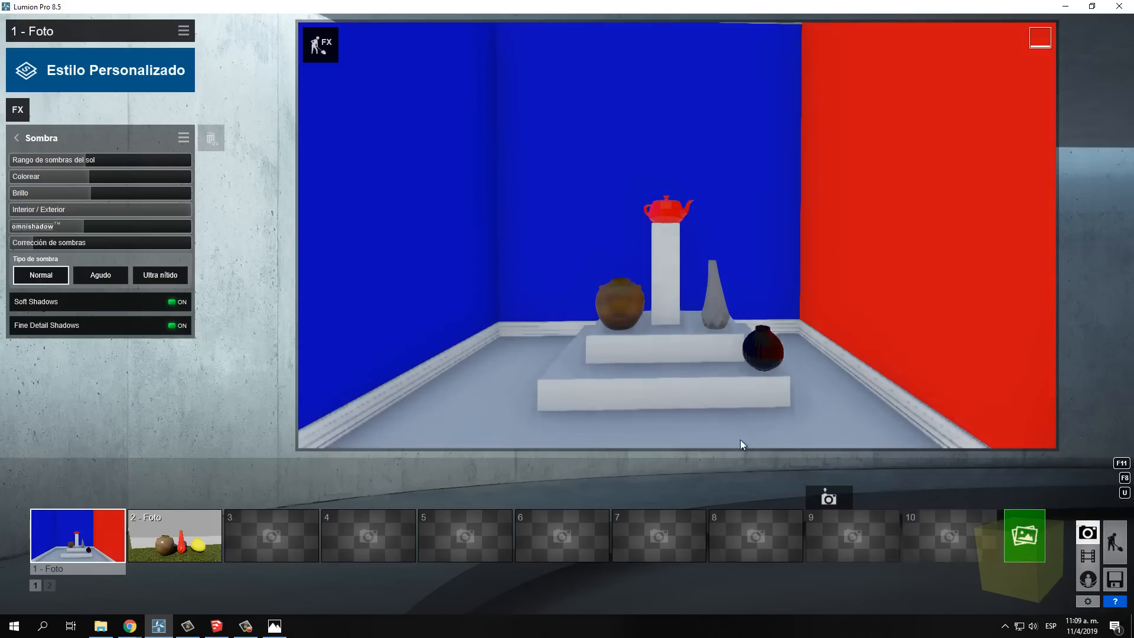
In build mode, set the Bordes weathering value of the floor and pedestal material Color M01 to 0.3 and save the material
{"action": "left_click", "coordinate": [1114, 543]}
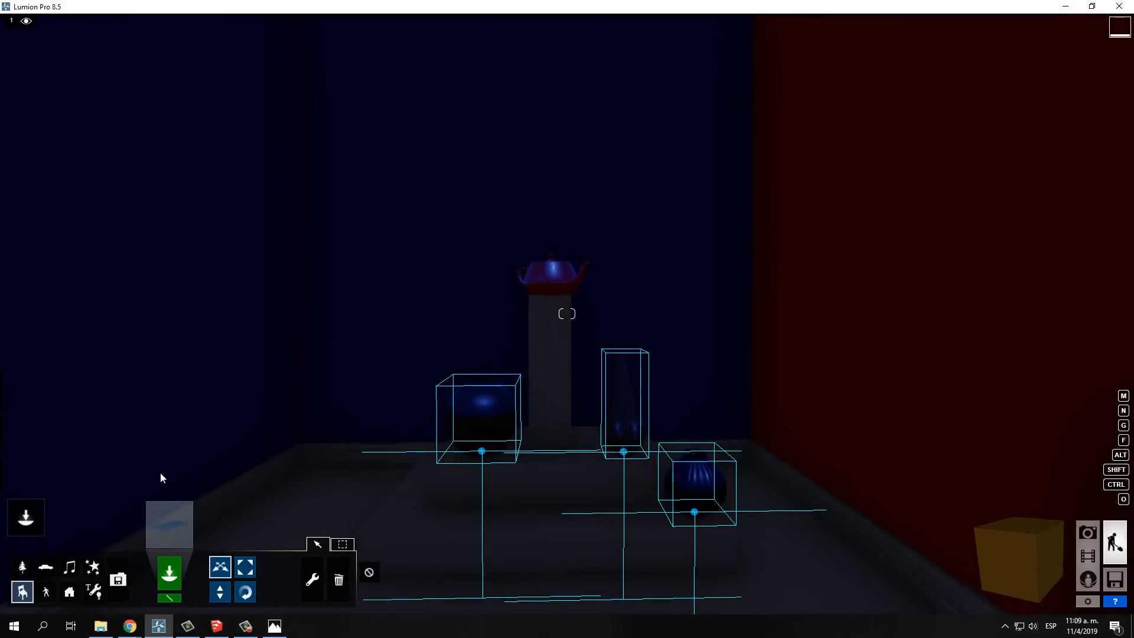
{"action": "mouse_move", "coordinate": [24, 475]}
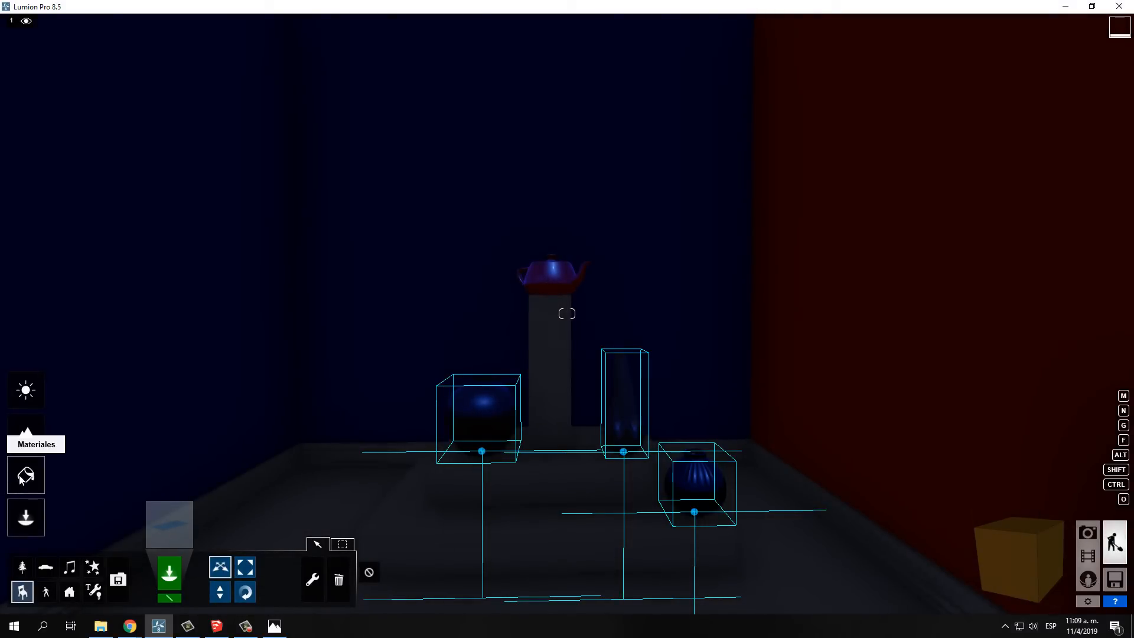
{"action": "left_click", "coordinate": [25, 475]}
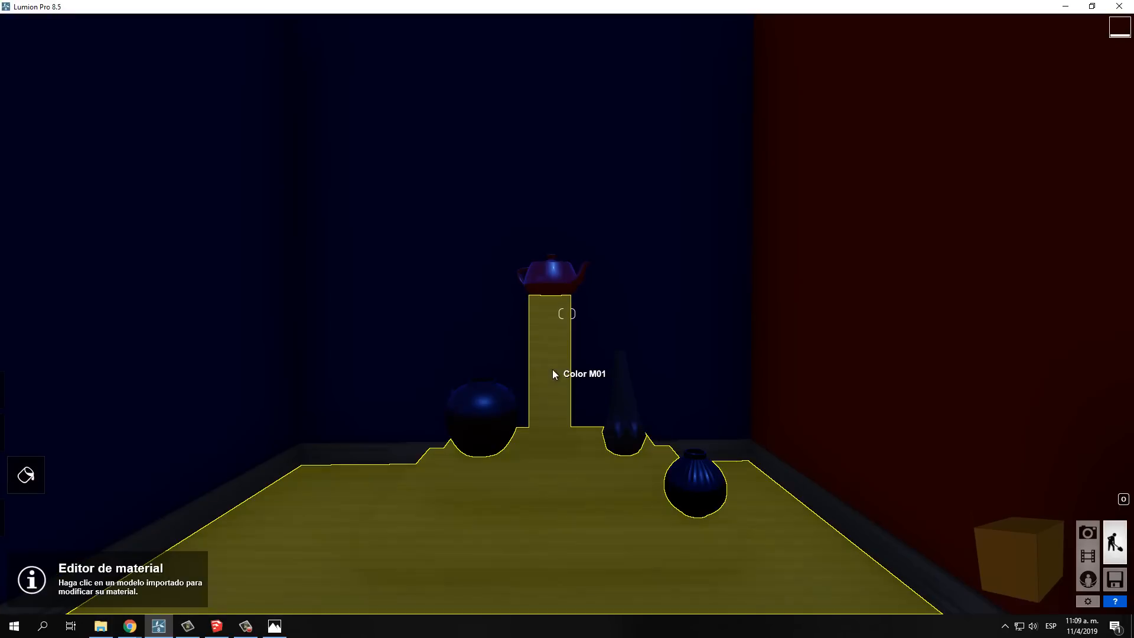
{"action": "left_click", "coordinate": [533, 492]}
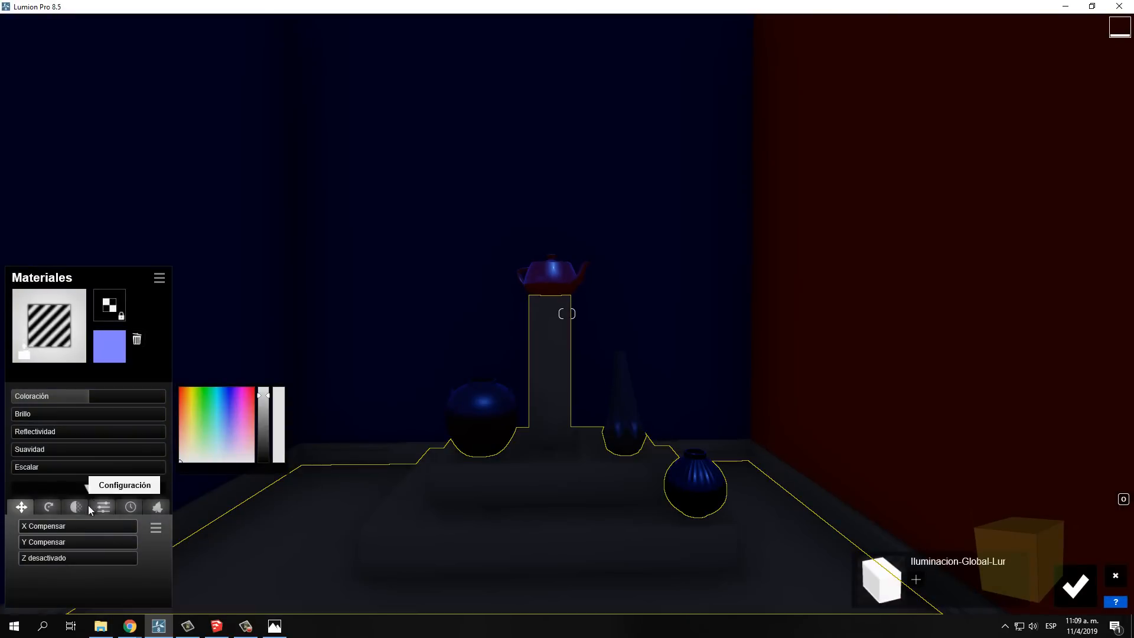
{"action": "left_click", "coordinate": [131, 507]}
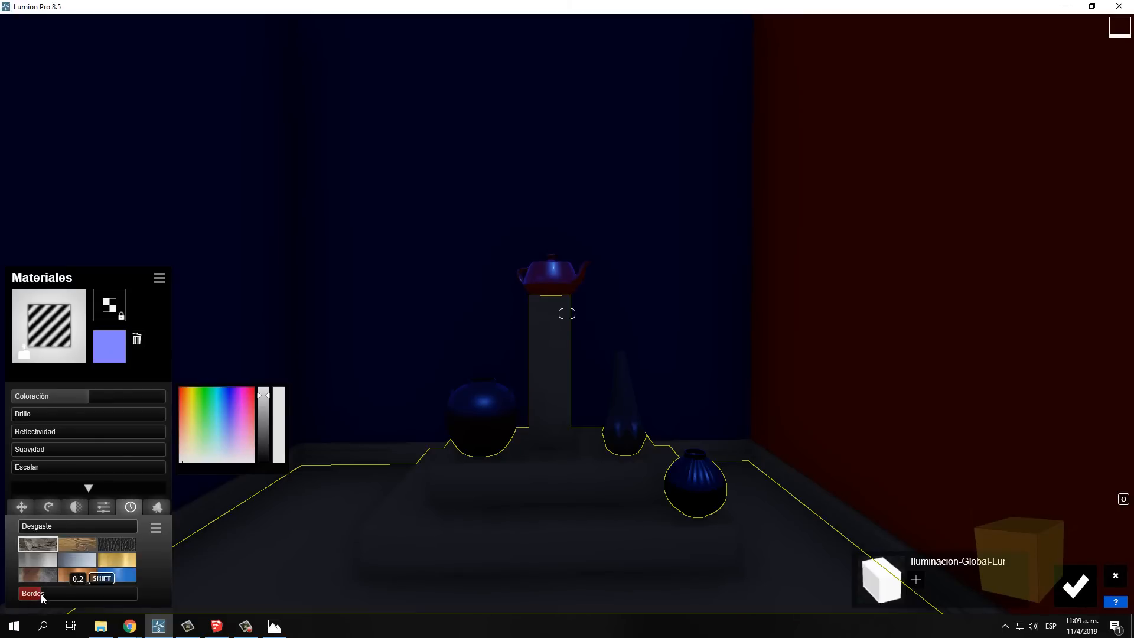
{"action": "mouse_move", "coordinate": [40, 596]}
{"action": "left_mouse_down"}
{"action": "mouse_move", "coordinate": [25, 598]}
{"action": "mouse_move", "coordinate": [46, 596]}
{"action": "left_mouse_up"}
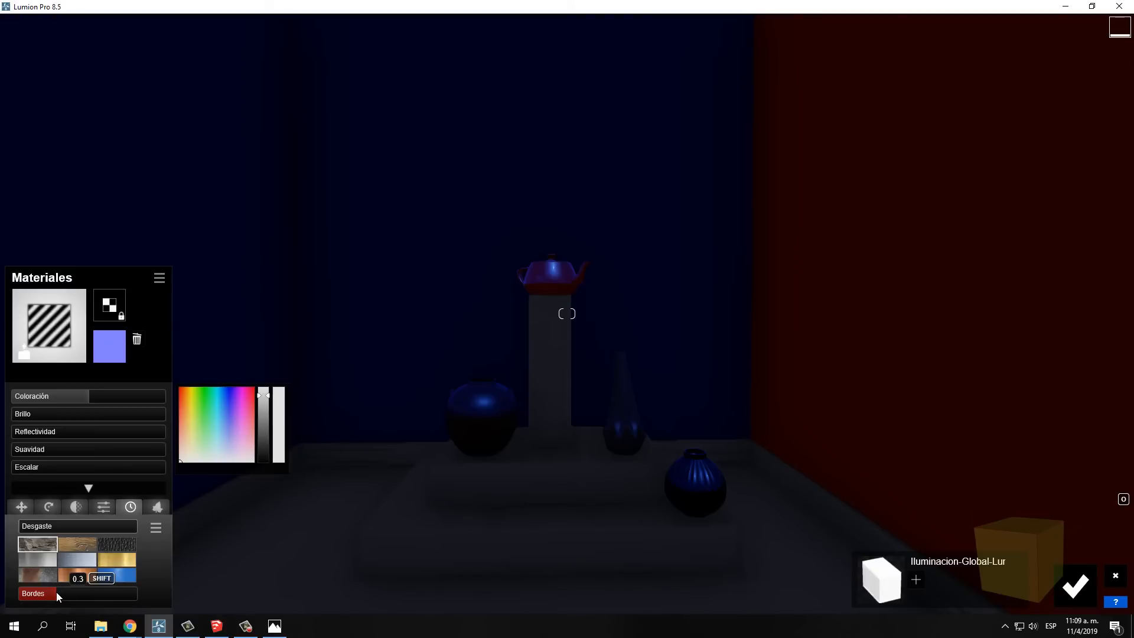
{"action": "left_click", "coordinate": [1074, 587]}
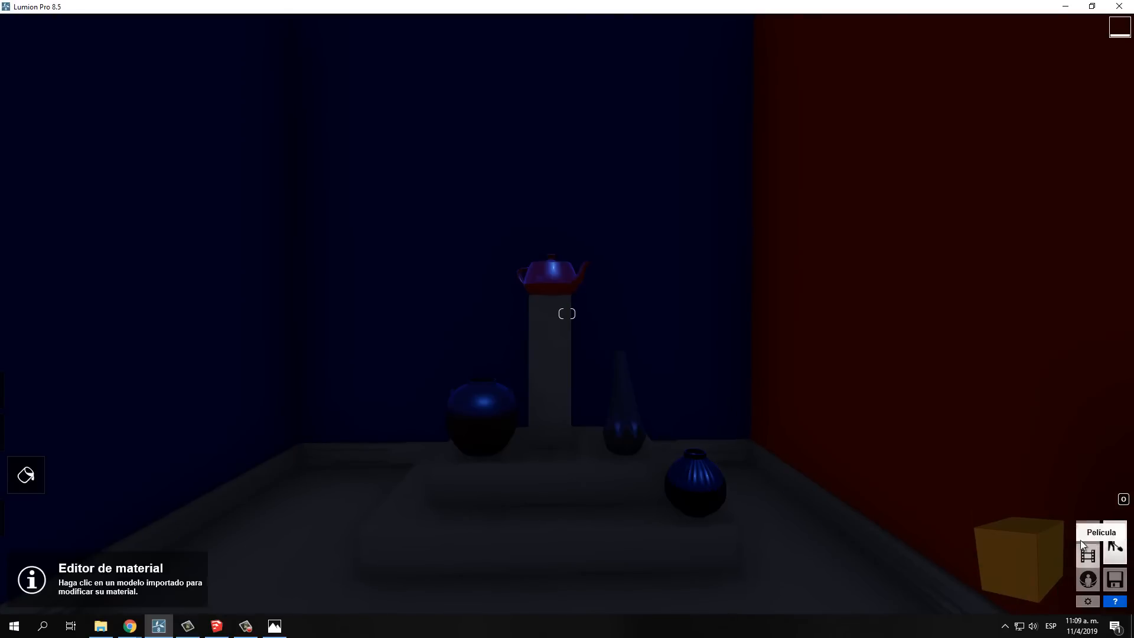
Return to photo mode and render the photo at Escritorio 1920x1080 as the JPG file "11 interior 1 + bordes"
{"action": "left_click", "coordinate": [1081, 537]}
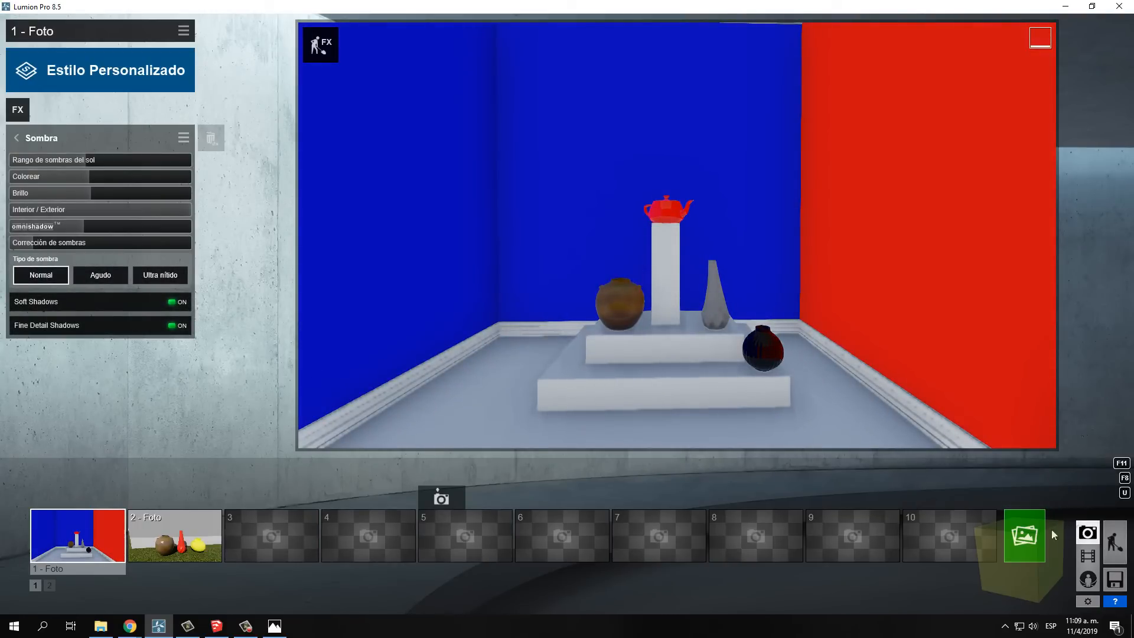
{"action": "left_click", "coordinate": [1028, 537]}
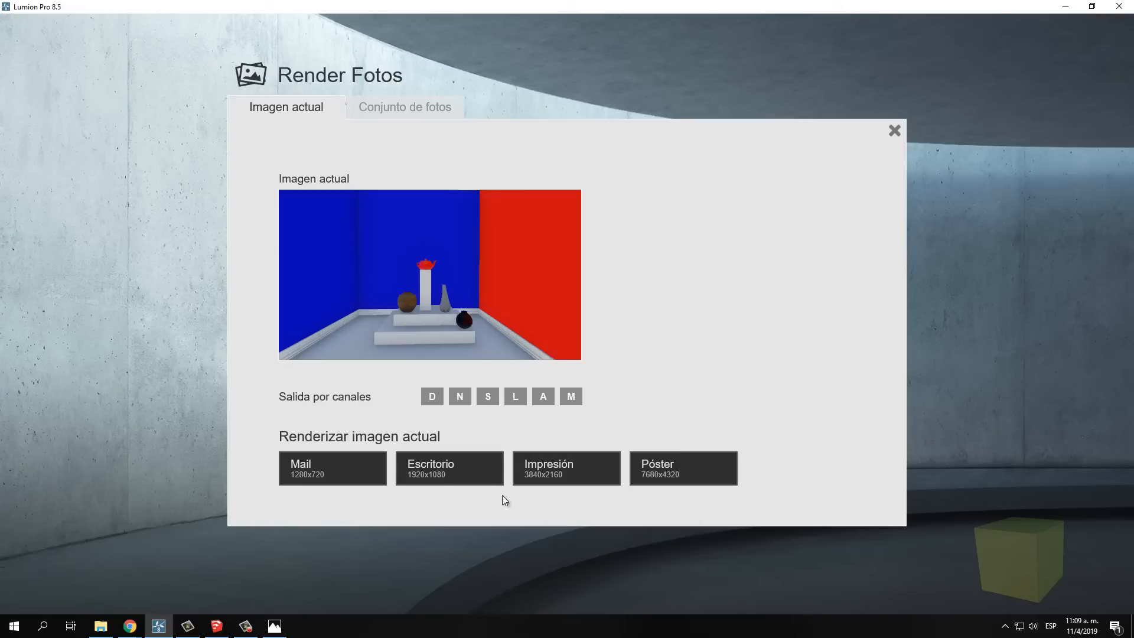
{"action": "left_click", "coordinate": [464, 463]}
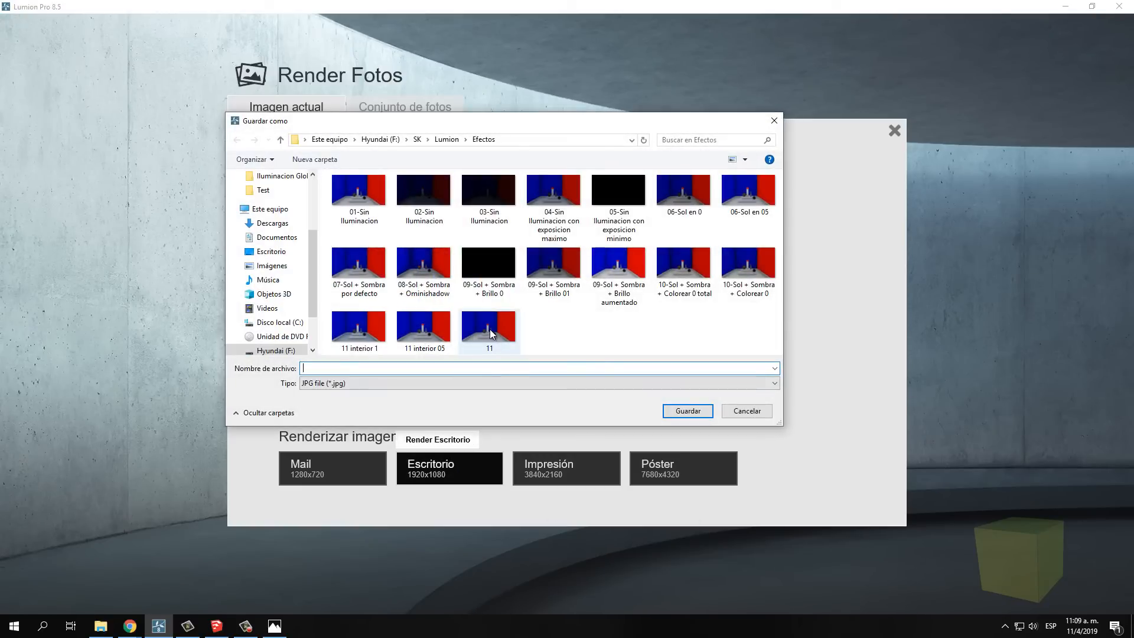
{"action": "left_click", "coordinate": [358, 328]}
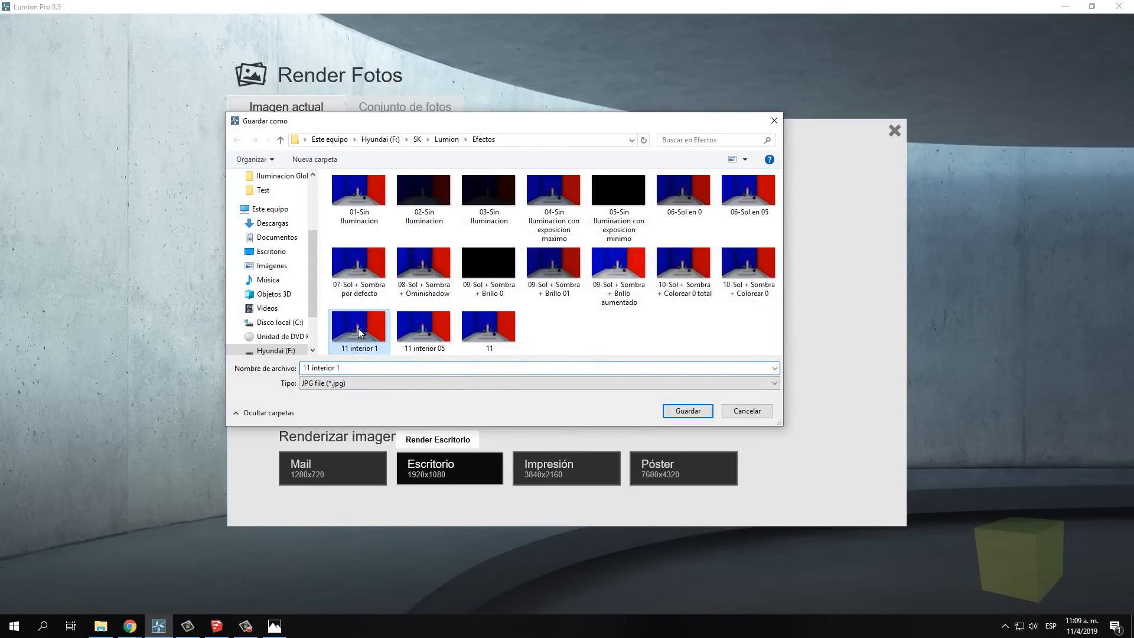
{"action": "left_click", "coordinate": [358, 368]}
{"action": "type", "text": "+ "}
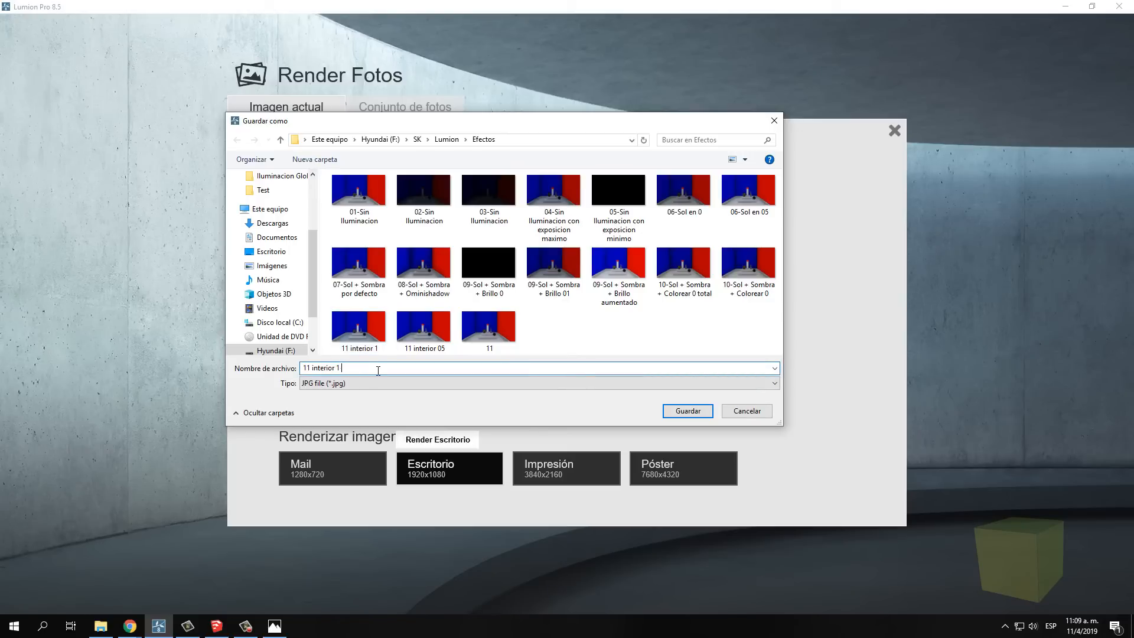
{"action": "type", "text": "bordes"}
{"action": "left_click", "coordinate": [689, 411]}
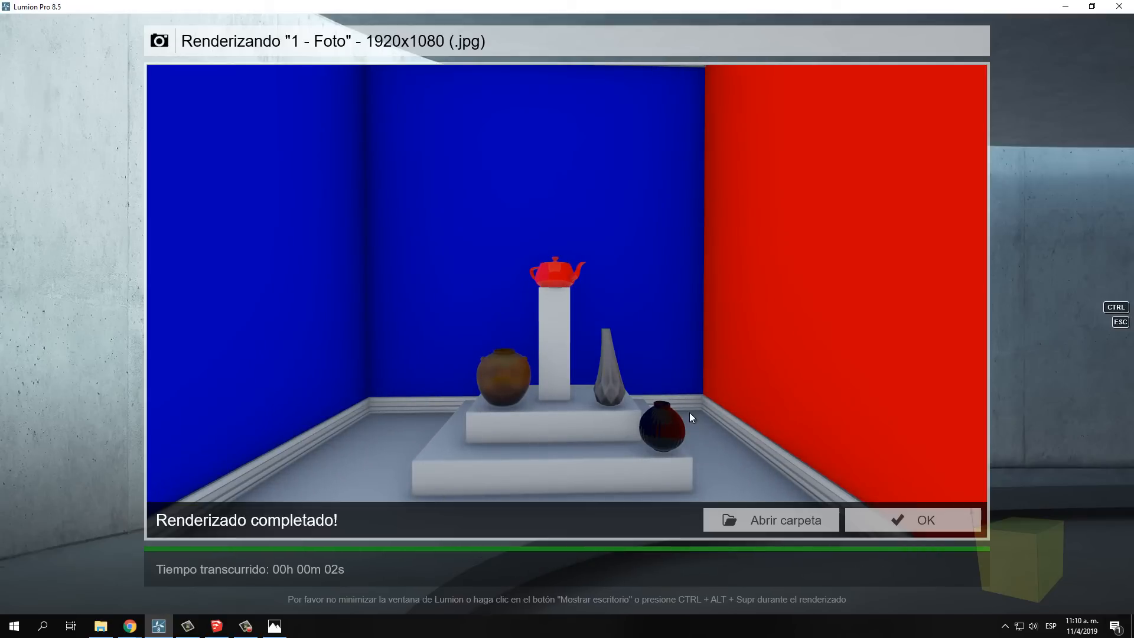
Open the render 11 interior 1 + bordes from the output folder and compare its edges with 11 interior 1
{"action": "left_click", "coordinate": [785, 521]}
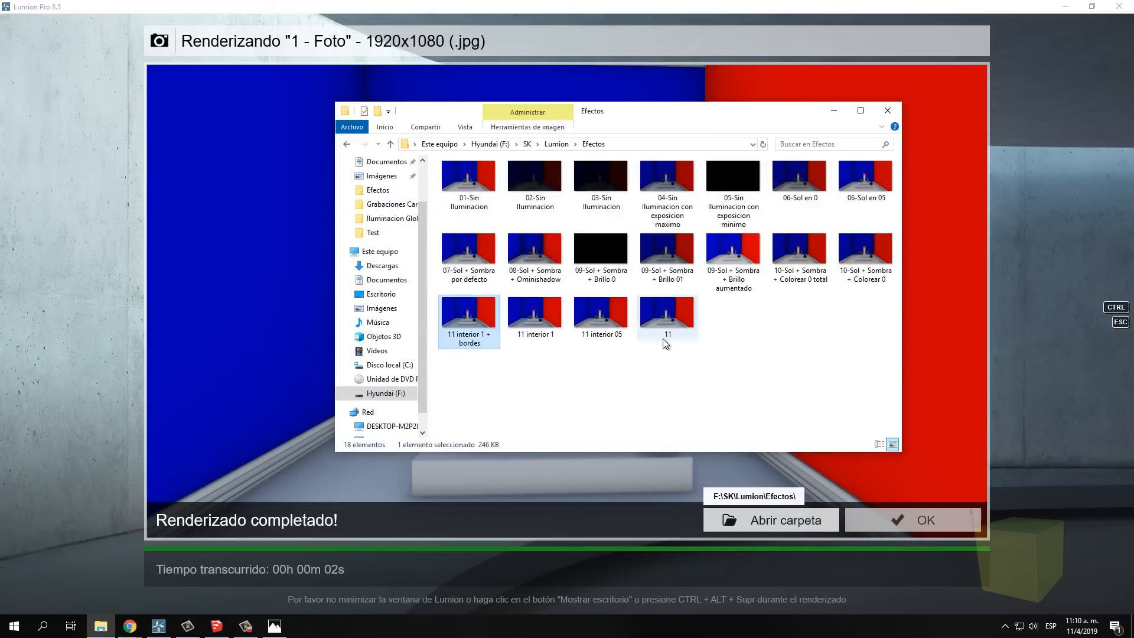
{"action": "double_click", "coordinate": [466, 316]}
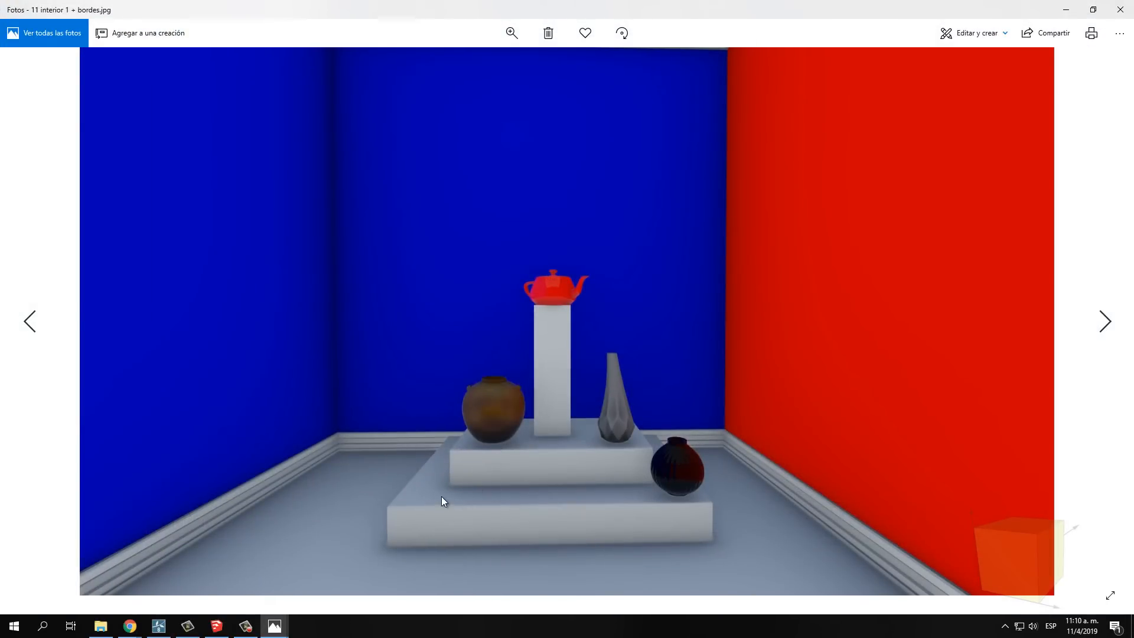
{"action": "left_click", "coordinate": [1107, 322]}
{"action": "left_click", "coordinate": [28, 322]}
{"action": "left_click", "coordinate": [1106, 322]}
{"action": "left_click", "coordinate": [30, 331]}
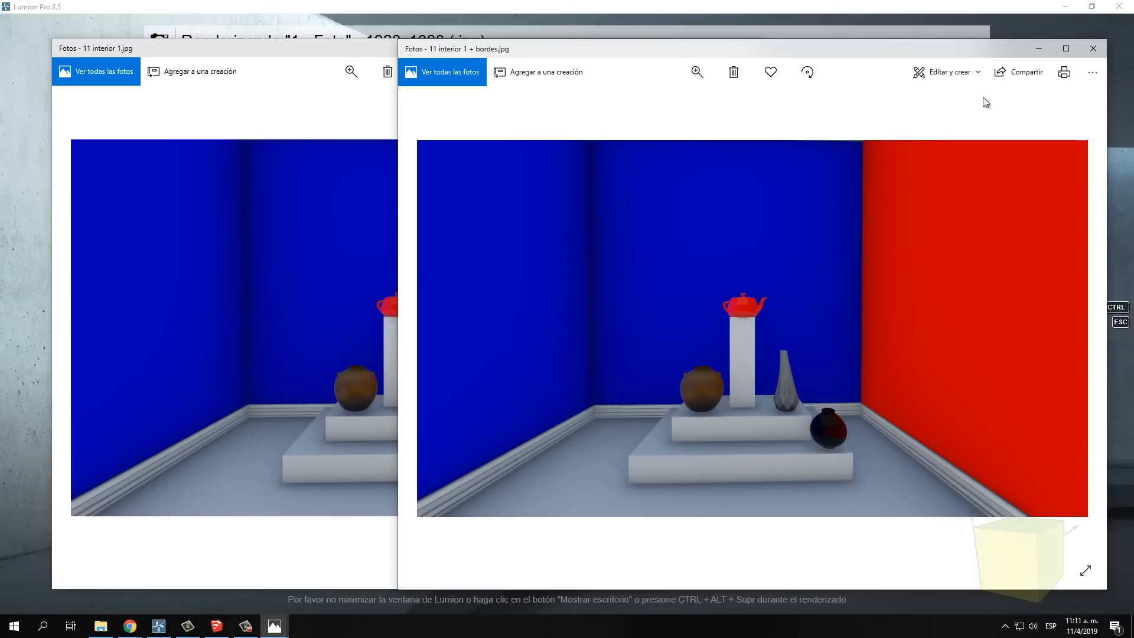
Close the open render images, put the output folder away and return to the photo's effect settings
{"action": "left_click", "coordinate": [1039, 48]}
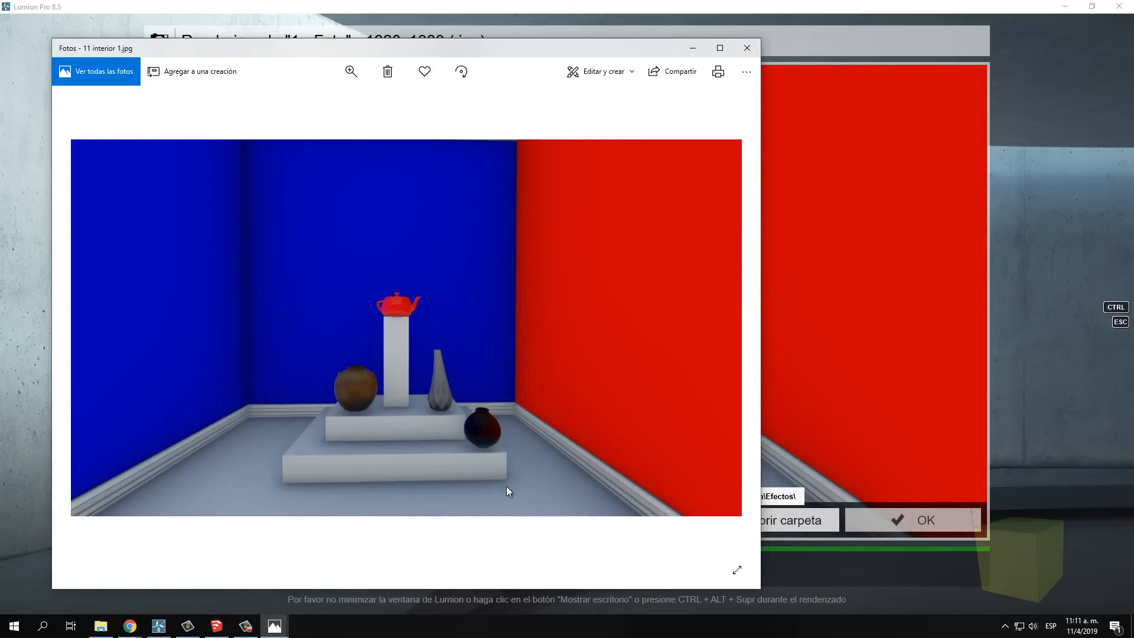
{"action": "mouse_move", "coordinate": [281, 631]}
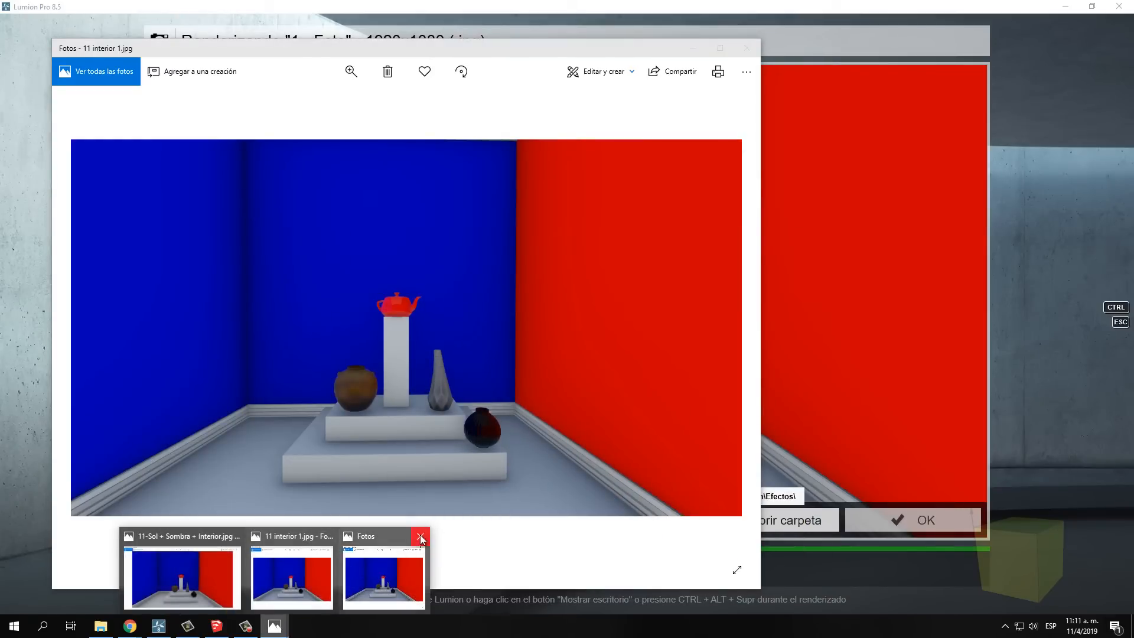
{"action": "left_click", "coordinate": [420, 535]}
{"action": "left_click", "coordinate": [378, 537]}
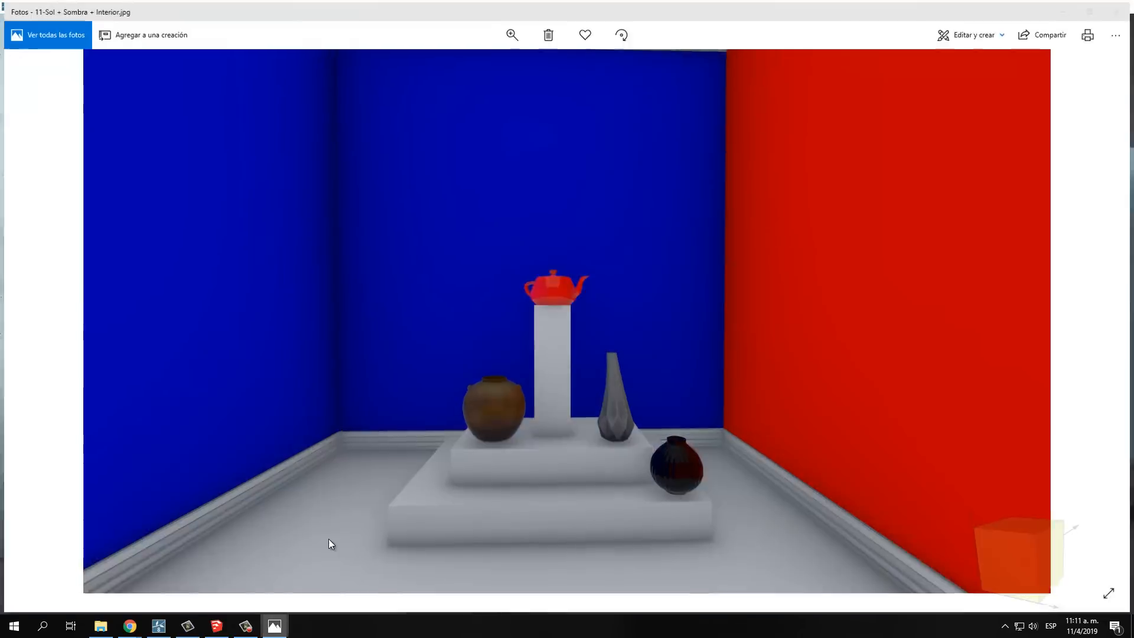
{"action": "left_click", "coordinate": [329, 538]}
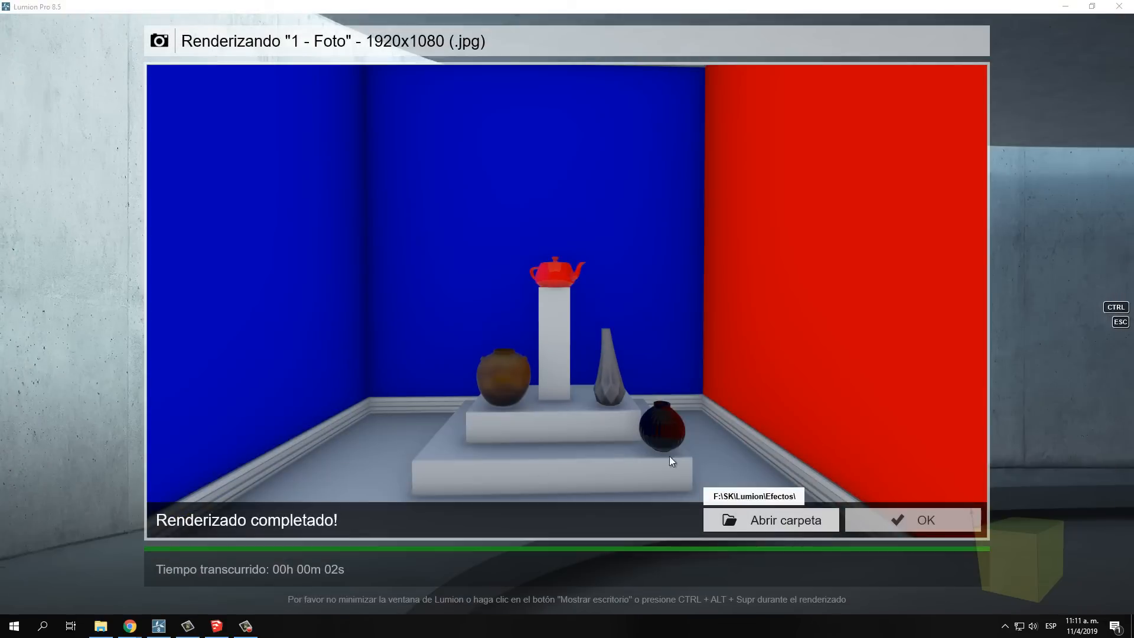
{"action": "left_click", "coordinate": [838, 524]}
{"action": "left_click", "coordinate": [833, 111]}
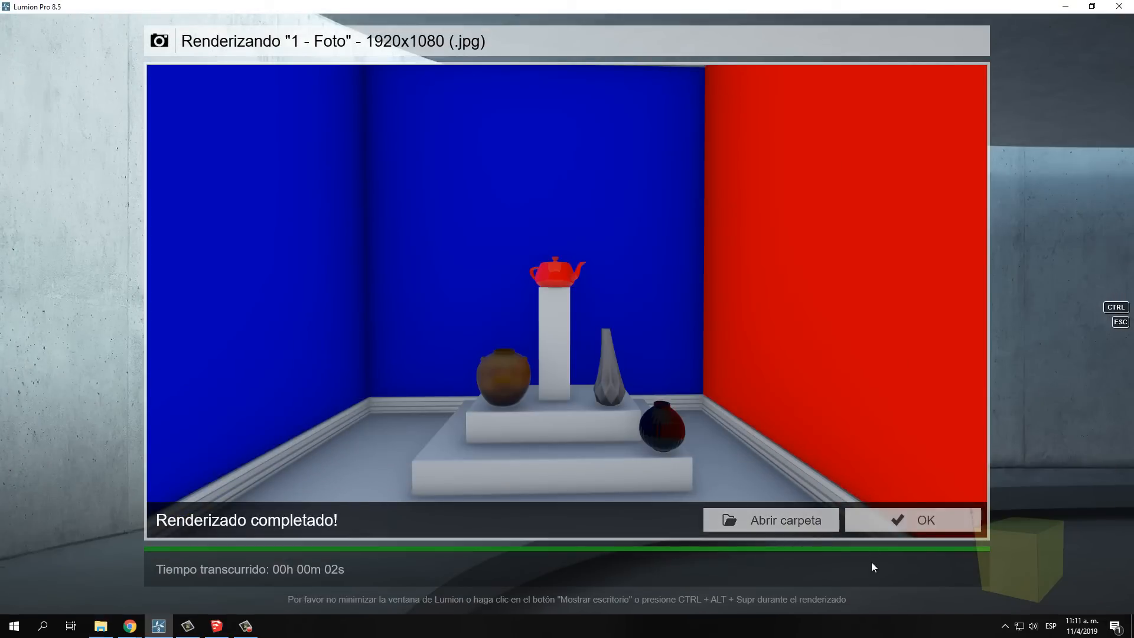
{"action": "left_click", "coordinate": [878, 528]}
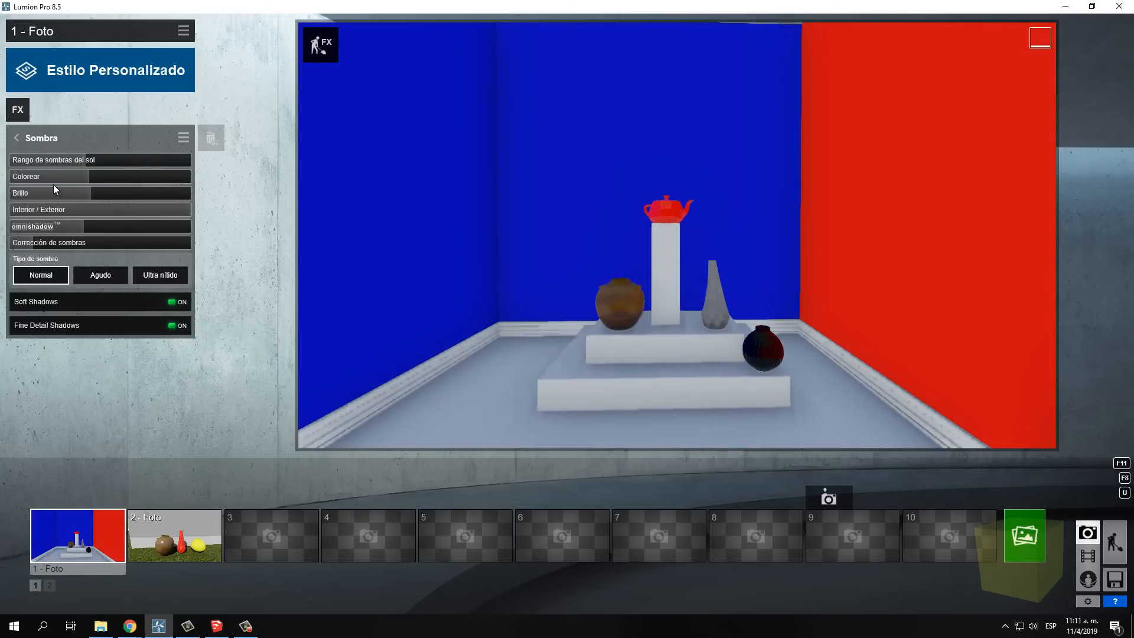
Try the Sombra effect with Interior / Exterior at its minimum and a lower Brillo
{"action": "left_click", "coordinate": [50, 209]}
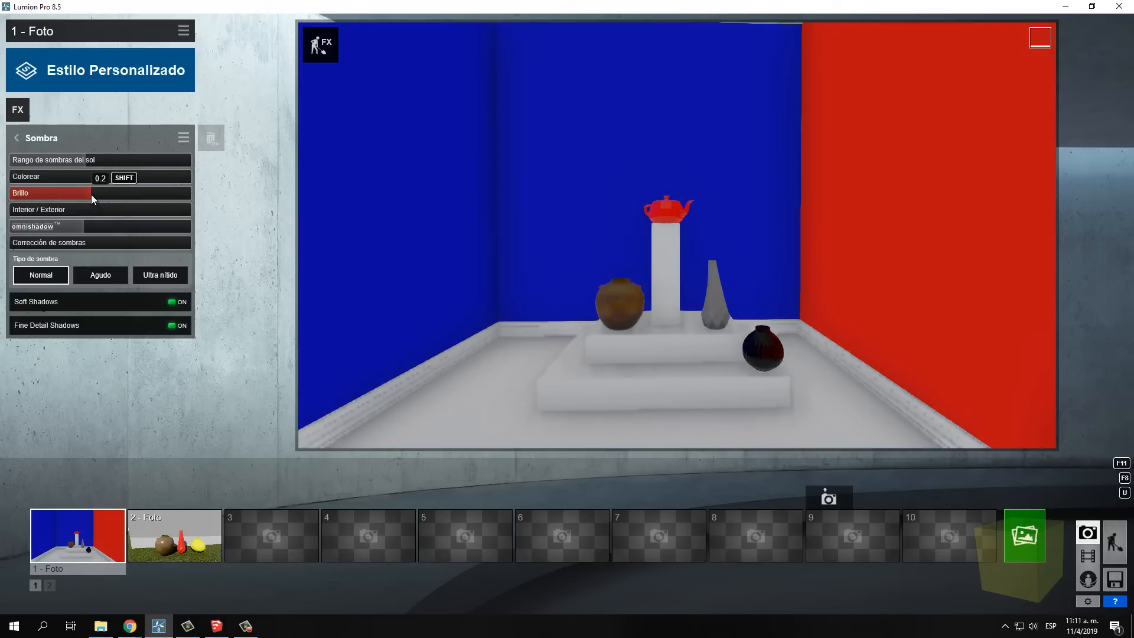
{"action": "left_click_drag", "start_coordinate": [91, 194], "coordinate": [55, 197]}
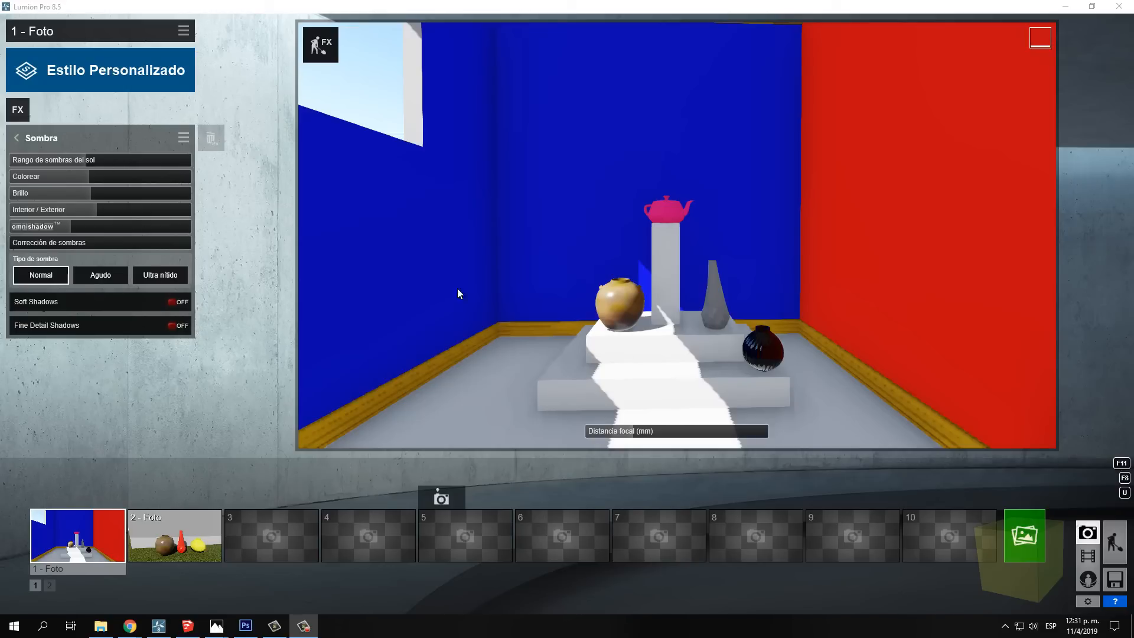
Render the sunlit interior photo at Escritorio 1920x1080 as the JPG file "12" and return to the effect settings
{"action": "left_click", "coordinate": [1018, 541]}
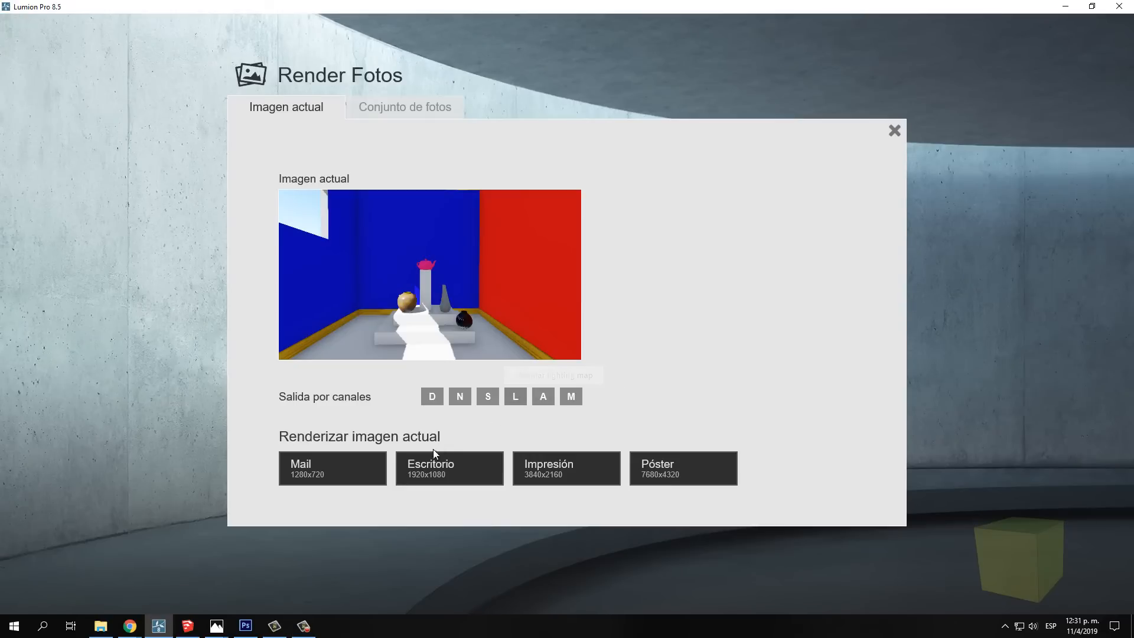
{"action": "left_click", "coordinate": [435, 472]}
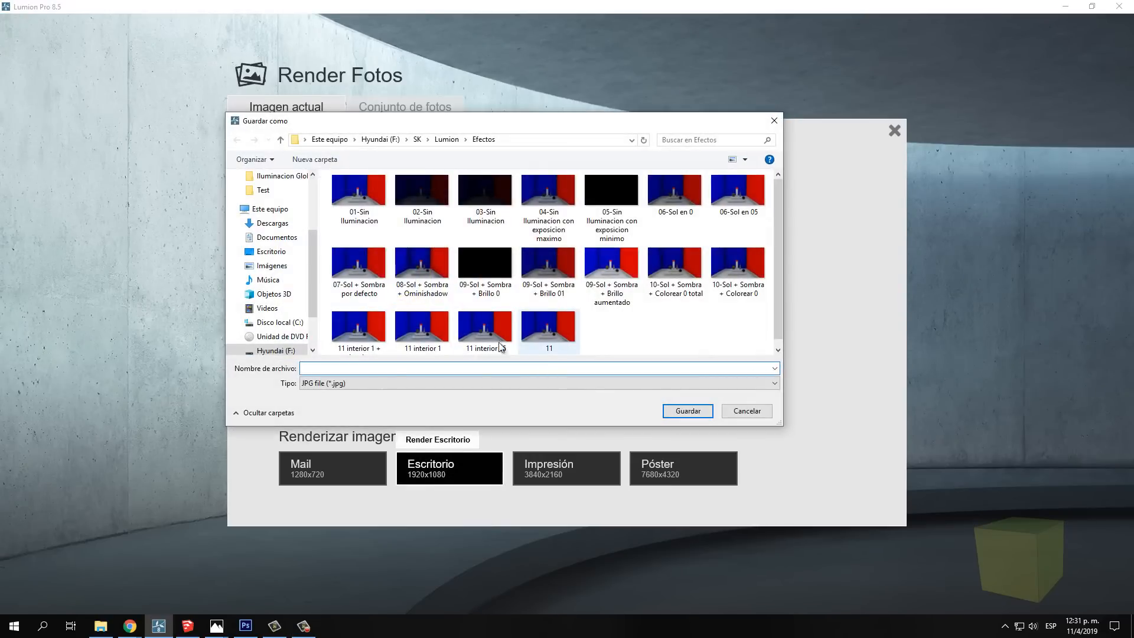
{"action": "type", "text": "12"}
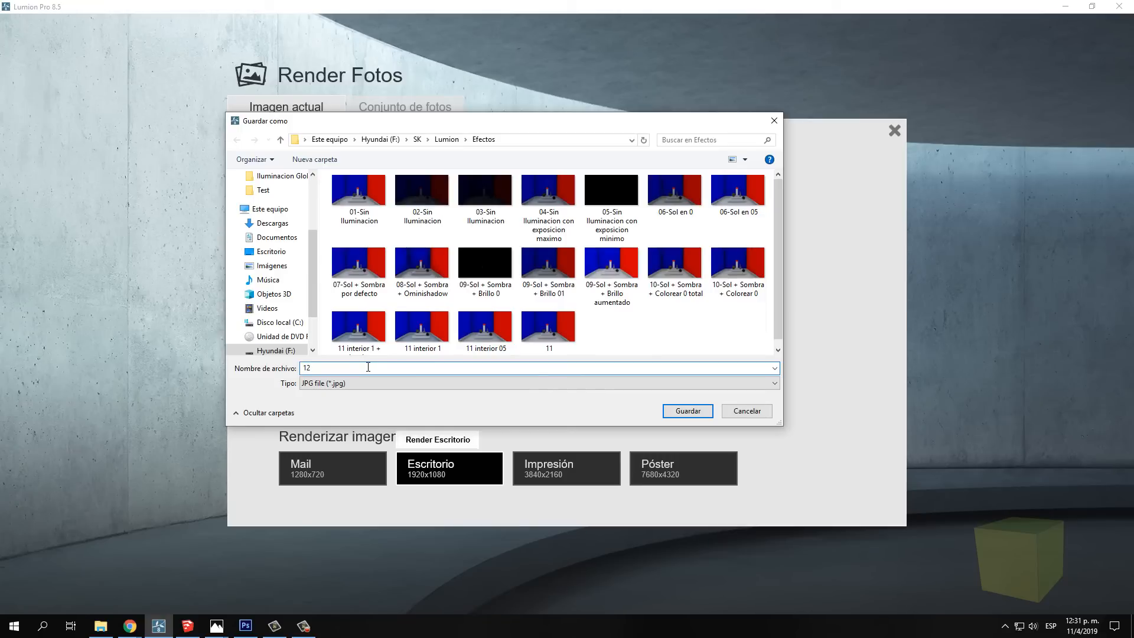
{"action": "left_click", "coordinate": [681, 415]}
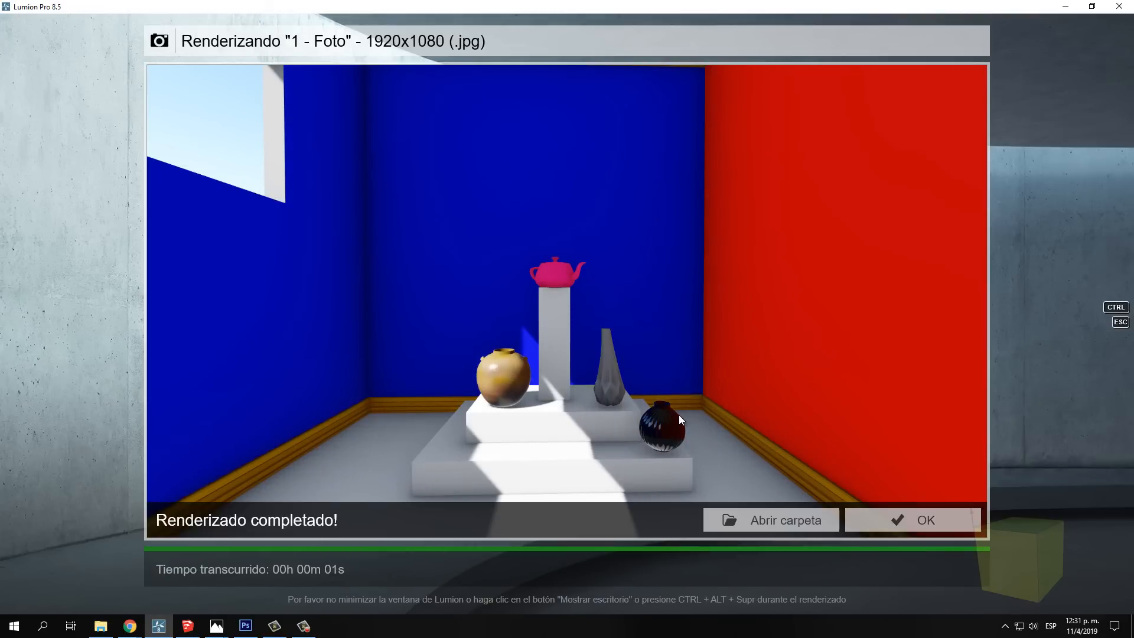
{"action": "left_click", "coordinate": [890, 518]}
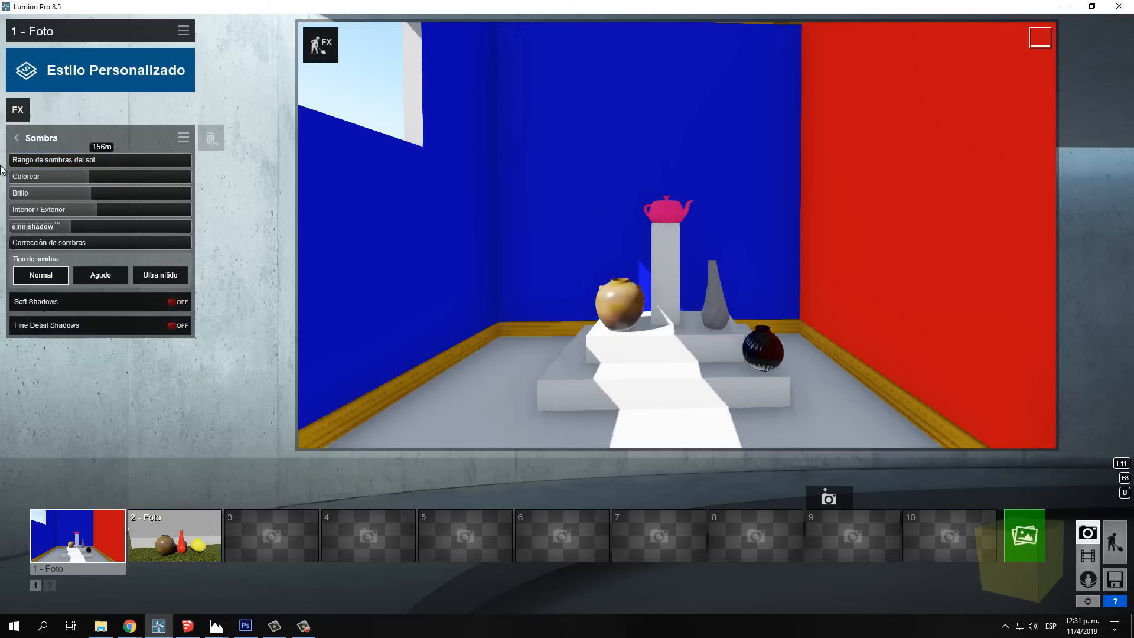
With Rango de sombras del sol at its minimum, render the photo at Escritorio 1920x1080 as the JPG file "12 minimo"
{"action": "left_click", "coordinate": [1024, 536]}
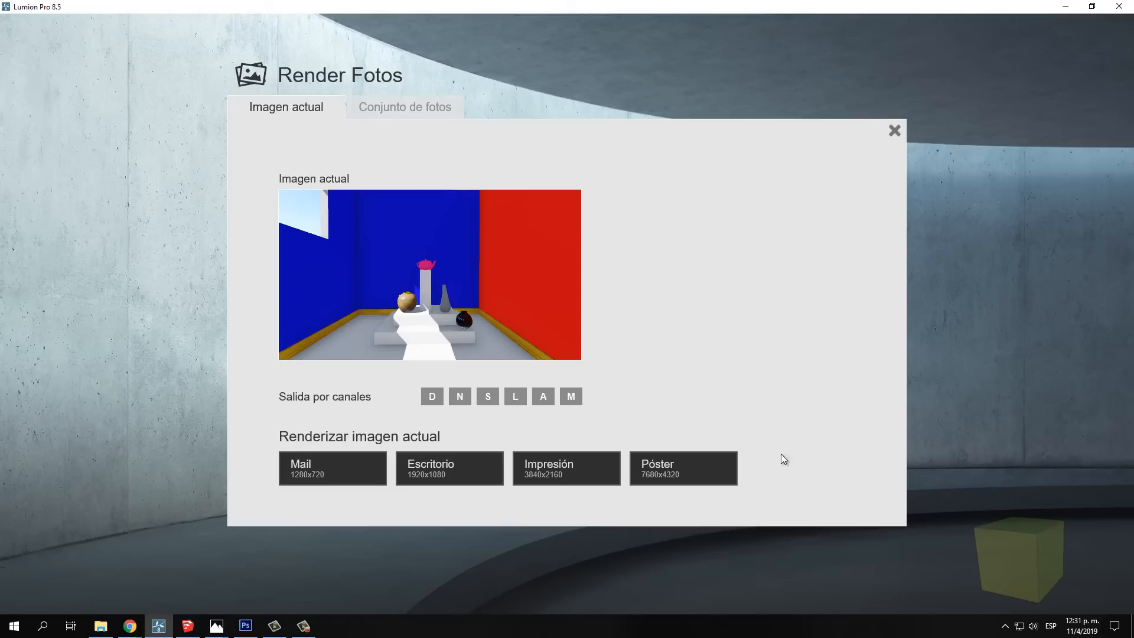
{"action": "left_click", "coordinate": [495, 470]}
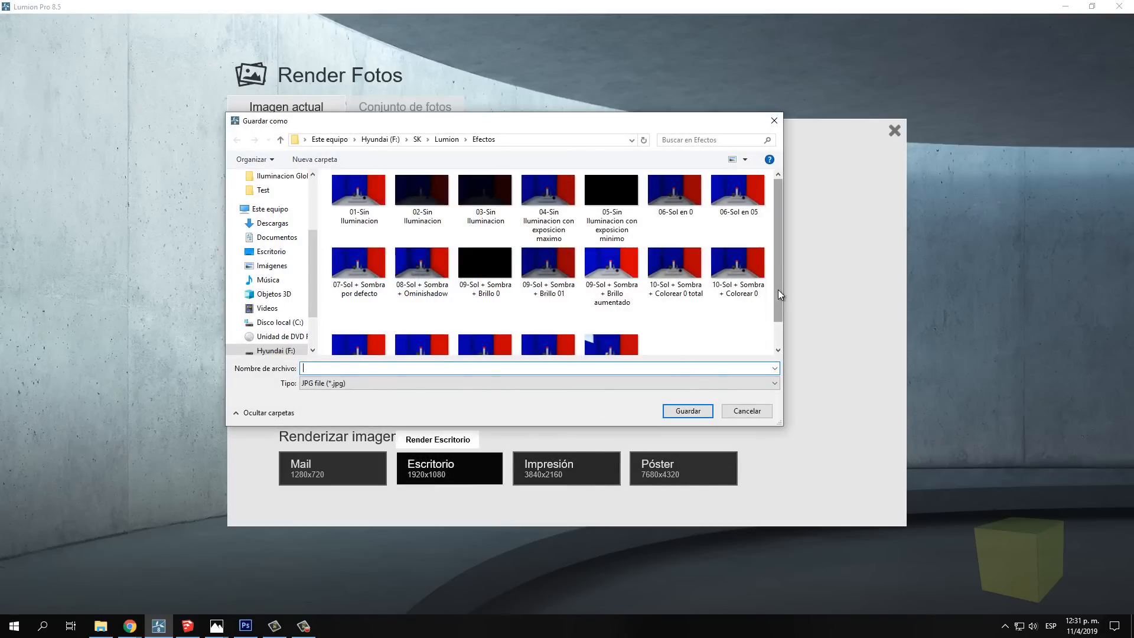
{"action": "scroll", "coordinate": [778, 290], "scroll_direction": "down", "scroll_amount": 1}
{"action": "left_click", "coordinate": [636, 323]}
{"action": "left_click", "coordinate": [358, 369]}
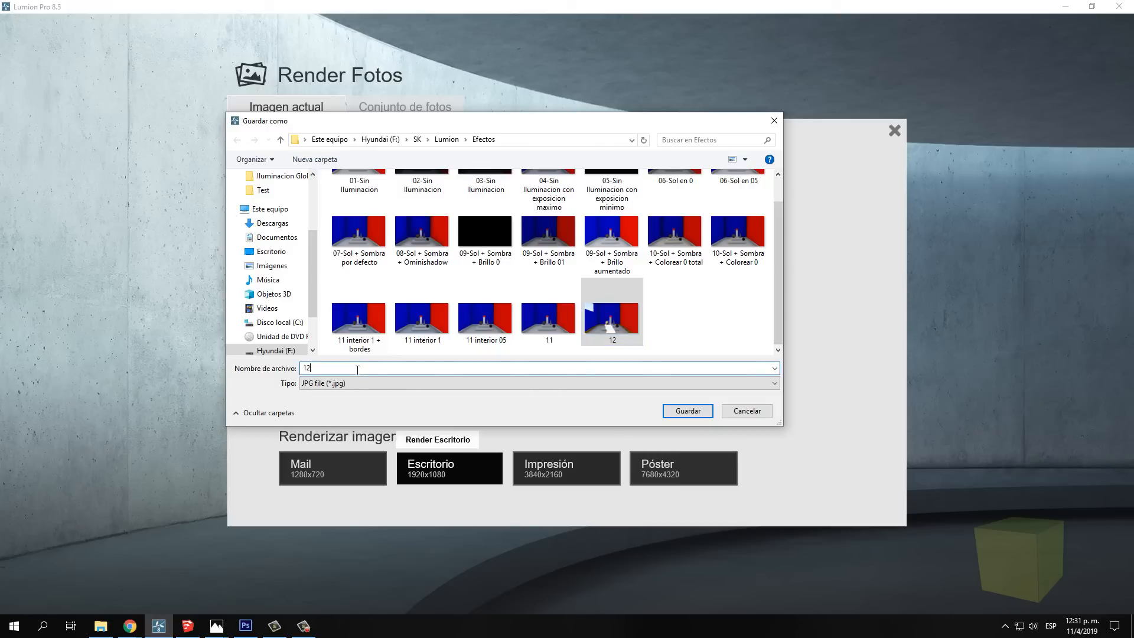
{"action": "type", "text": "minimm"}
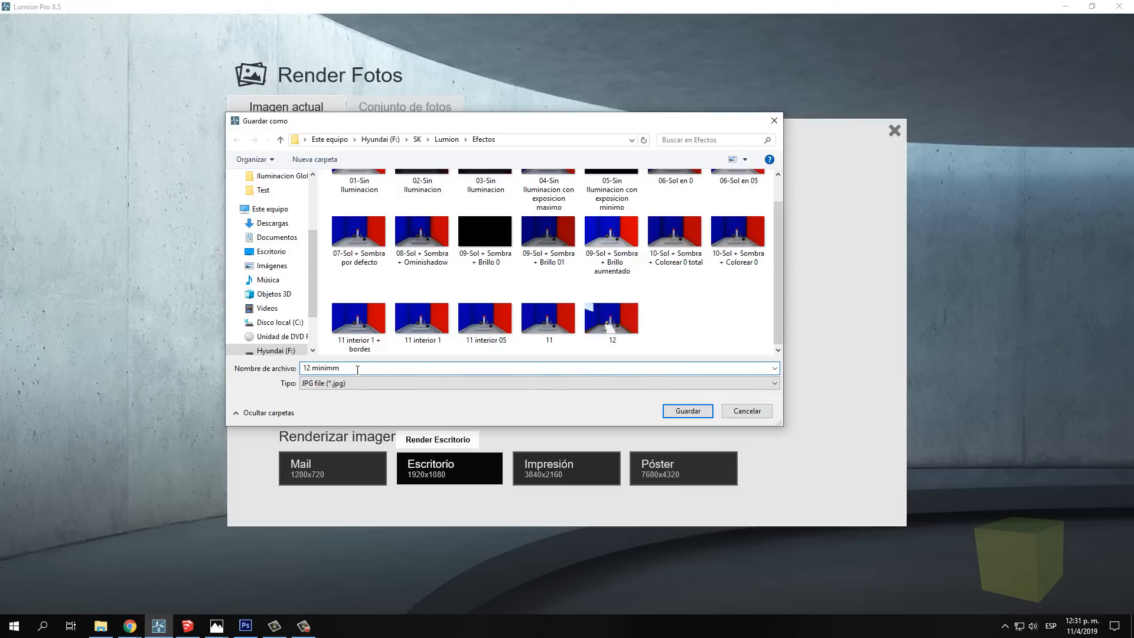
{"action": "key", "text": "BackSpace"}
{"action": "type", "text": "o"}
{"action": "left_click", "coordinate": [687, 411]}
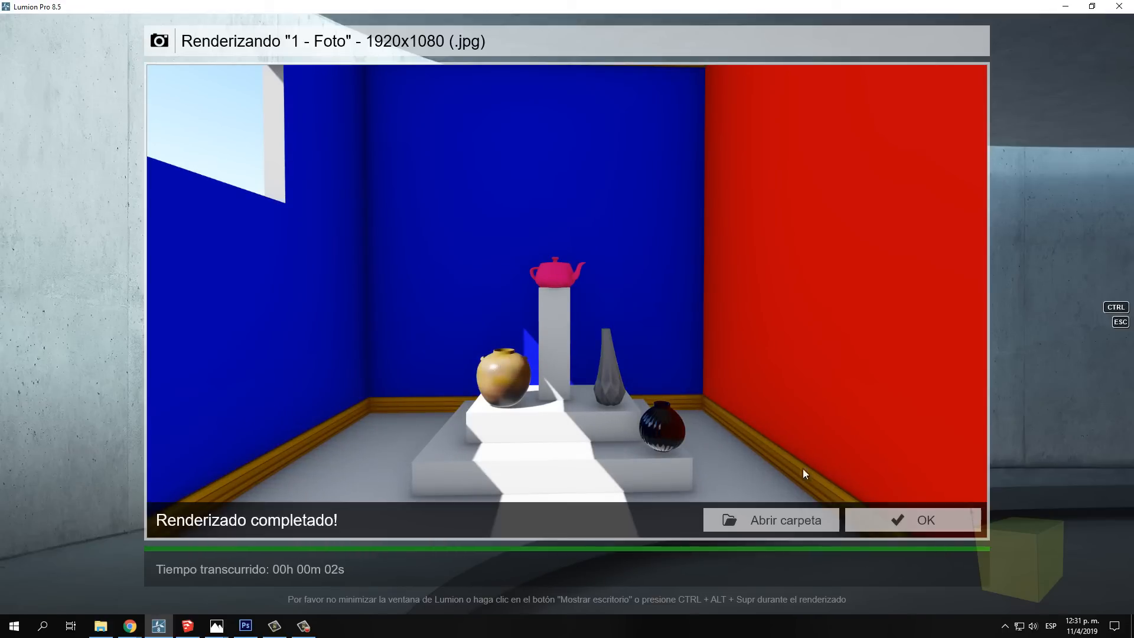
{"action": "left_click", "coordinate": [881, 522]}
Raise Rango de sombras del sol to about two thirds of its range and render at Escritorio 1920x1080 as the JPG file "12 a 100"
{"action": "left_click_drag", "start_coordinate": [58, 160], "coordinate": [129, 161]}
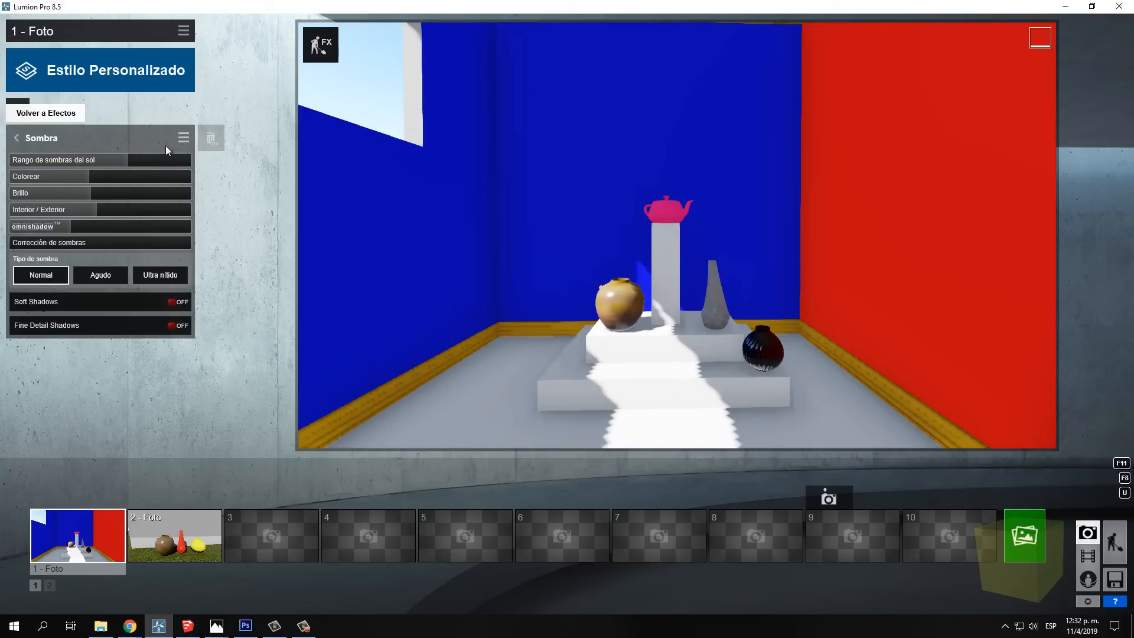
{"action": "mouse_move", "coordinate": [125, 160]}
{"action": "left_mouse_down"}
{"action": "mouse_move", "coordinate": [198, 162]}
{"action": "mouse_move", "coordinate": [119, 157]}
{"action": "mouse_move", "coordinate": [127, 163]}
{"action": "left_mouse_up"}
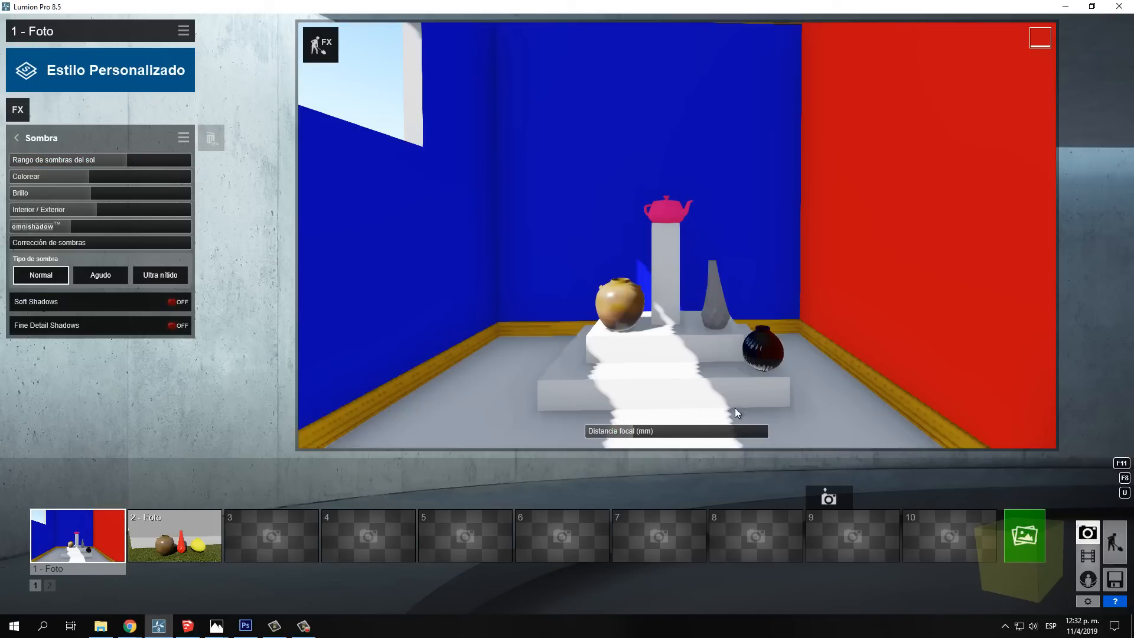
{"action": "left_click", "coordinate": [1010, 549]}
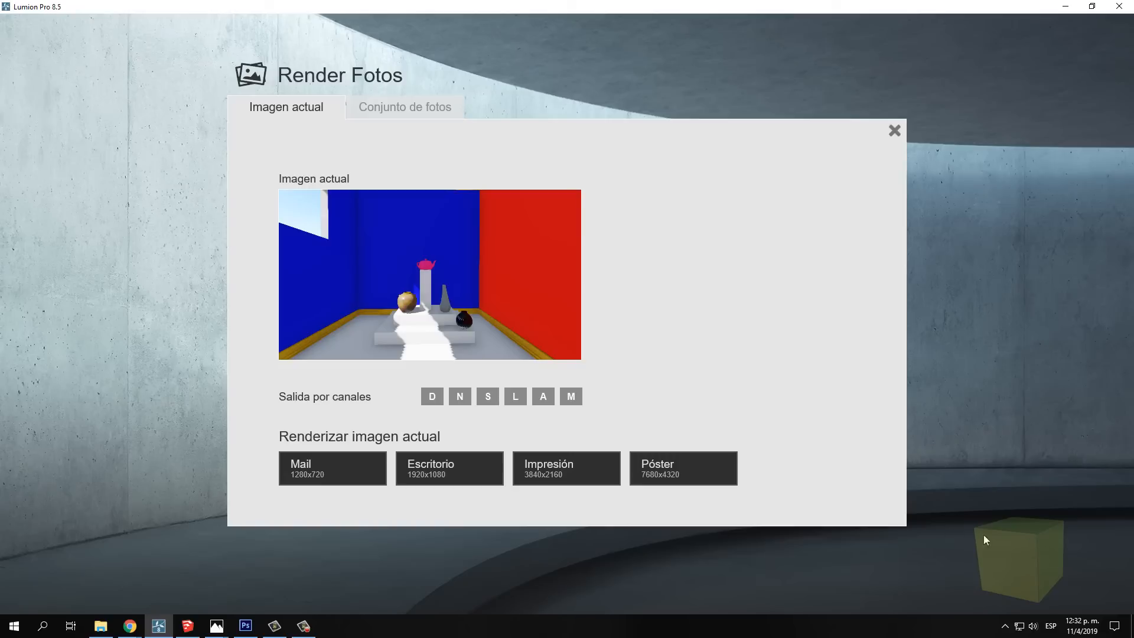
{"action": "left_click", "coordinate": [455, 470]}
{"action": "scroll", "coordinate": [780, 286], "scroll_direction": "down", "scroll_amount": 2}
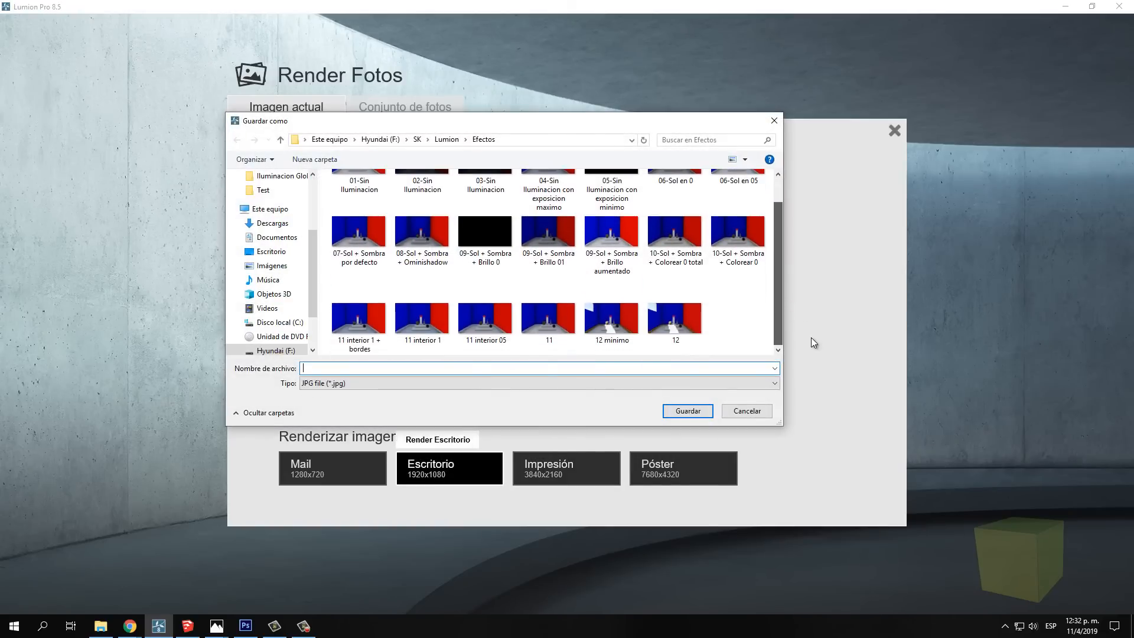
{"action": "left_click", "coordinate": [653, 341]}
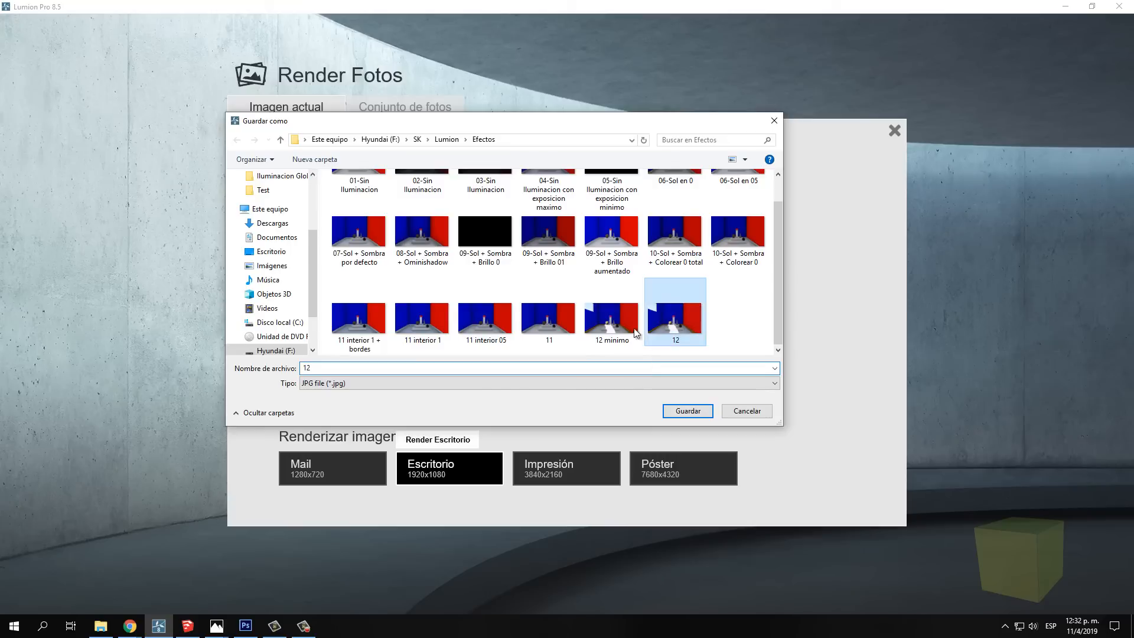
{"action": "left_click", "coordinate": [349, 368]}
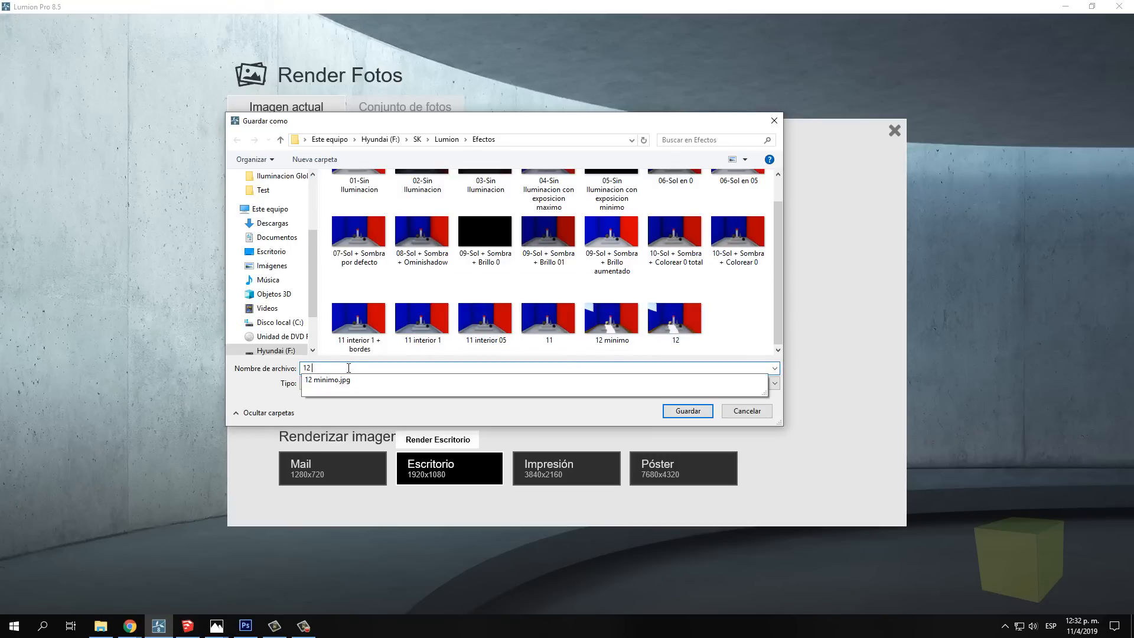
{"action": "type", "text": "a 1000"}
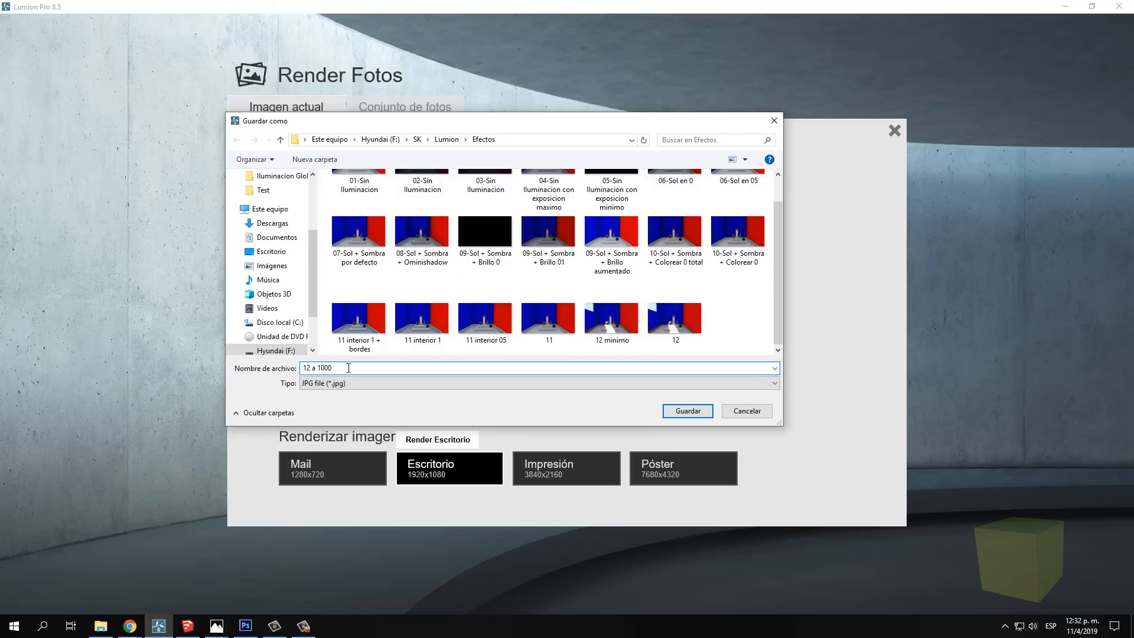
{"action": "left_click", "coordinate": [688, 413]}
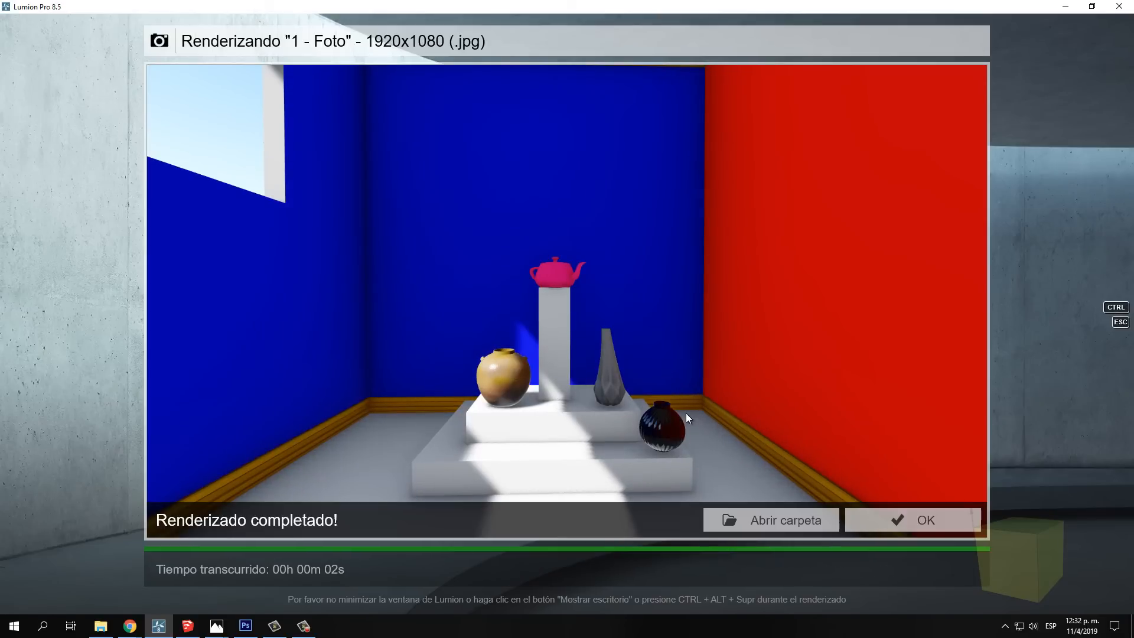
Compare the rendered images "12 a 1000", "12 minimo" and "12" from the Efectos folder, and return to the effect settings
{"action": "left_click", "coordinate": [772, 519]}
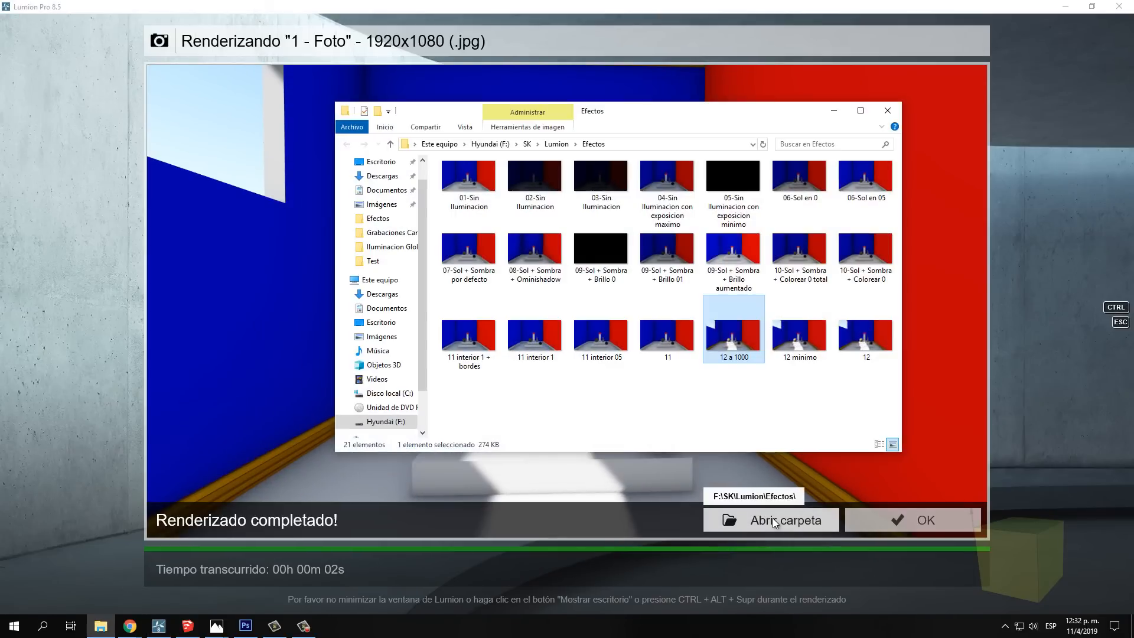
{"action": "double_click", "coordinate": [731, 322]}
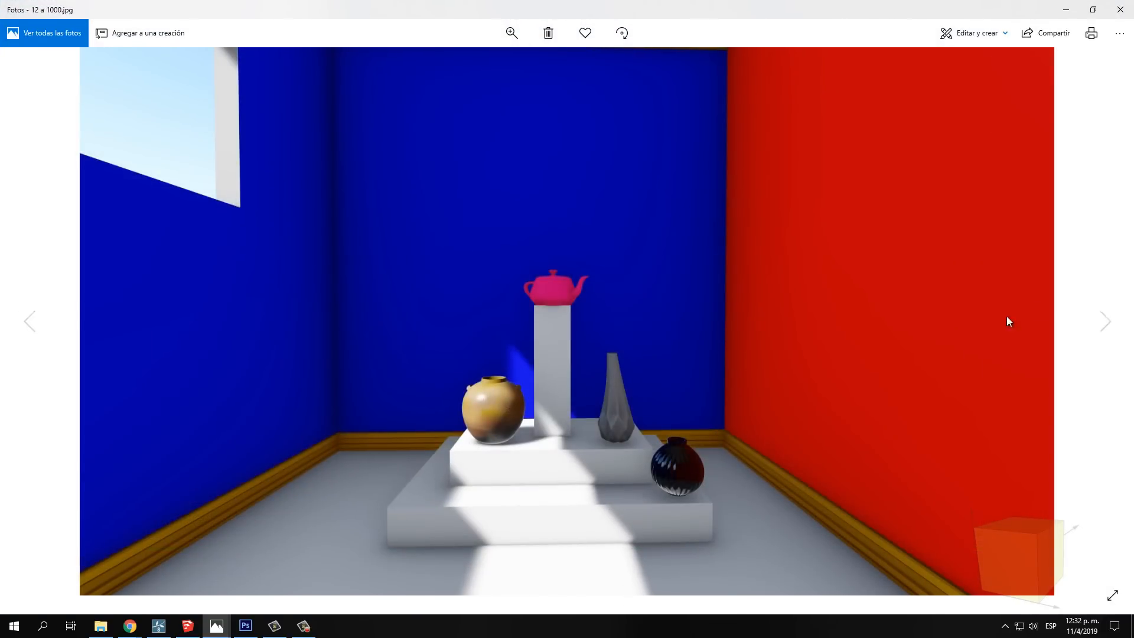
{"action": "left_click", "coordinate": [1107, 322]}
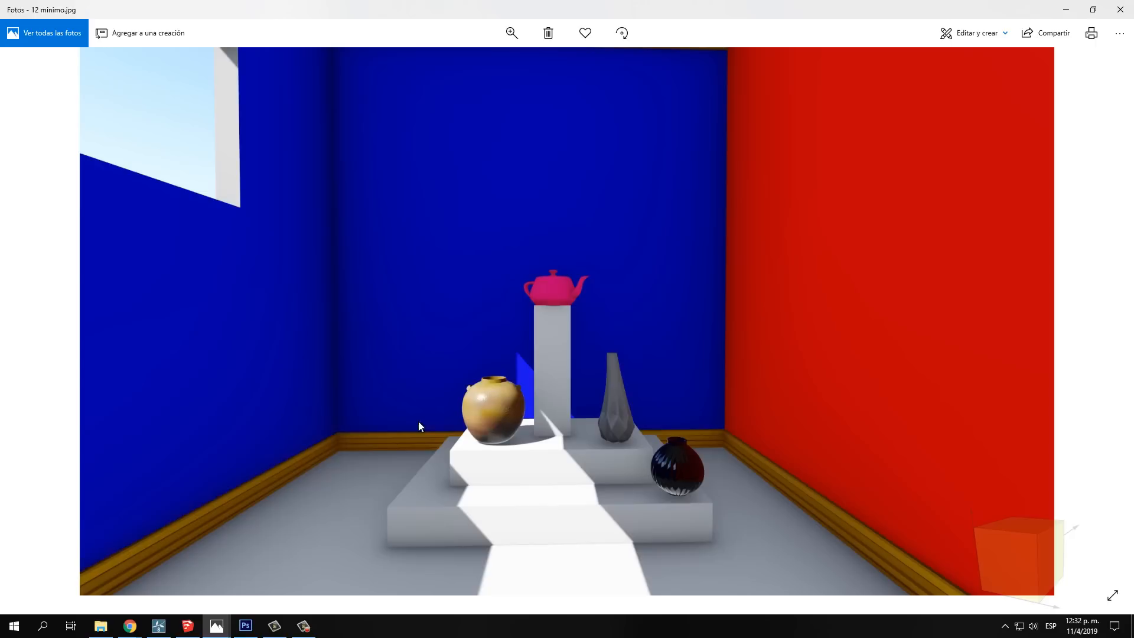
{"action": "left_click", "coordinate": [28, 325]}
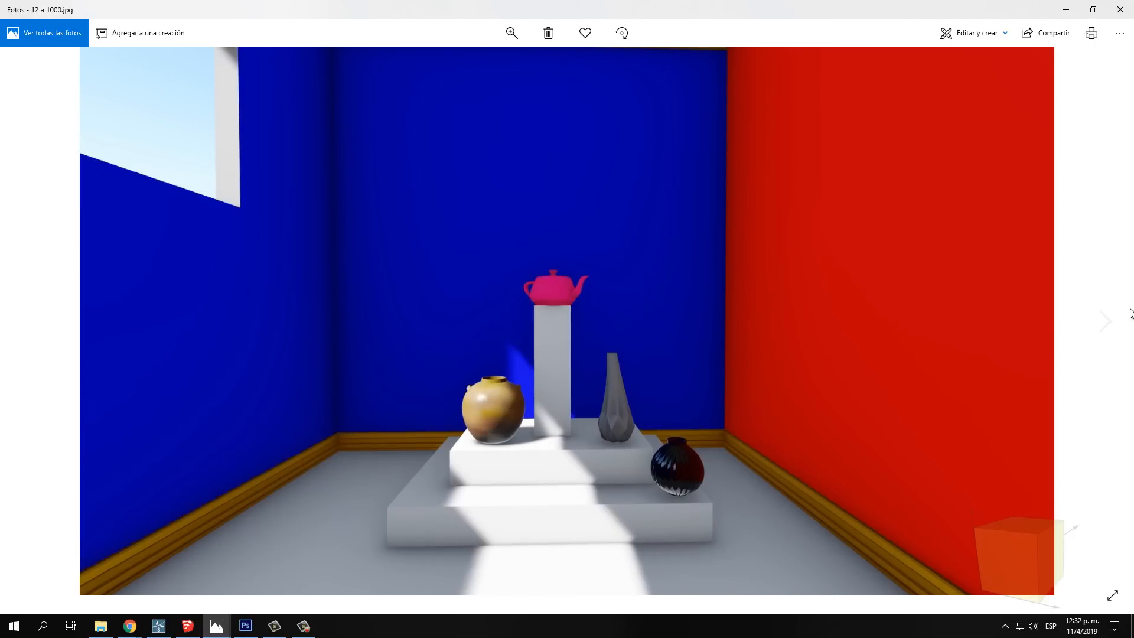
{"action": "left_click", "coordinate": [1106, 322]}
{"action": "left_click", "coordinate": [1108, 322]}
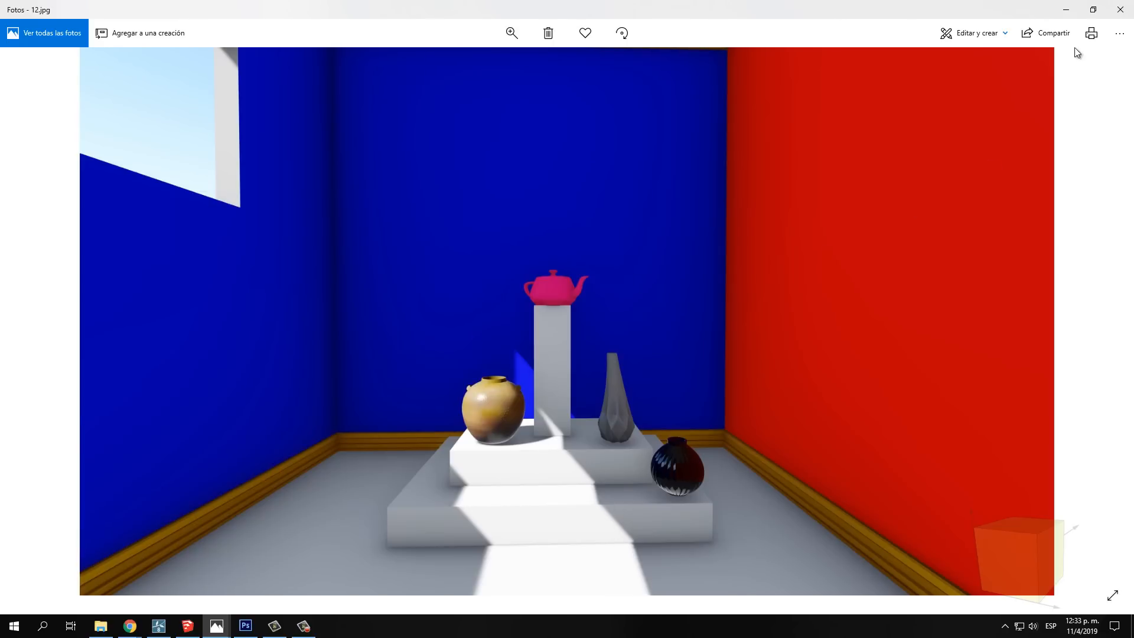
{"action": "left_click", "coordinate": [1119, 9]}
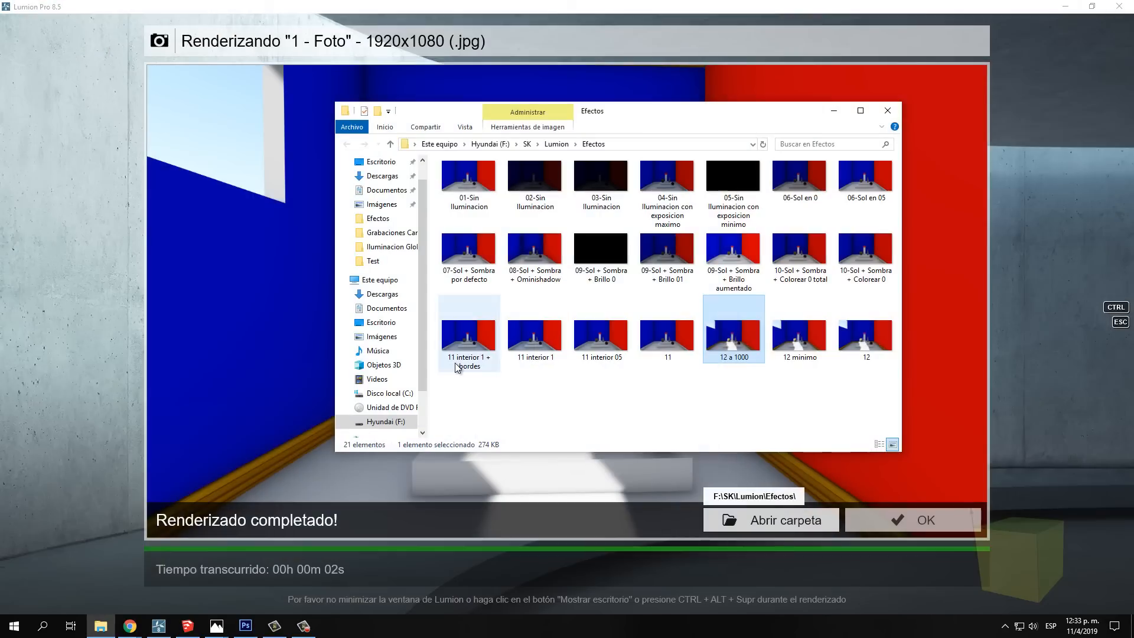
{"action": "left_click", "coordinate": [873, 519]}
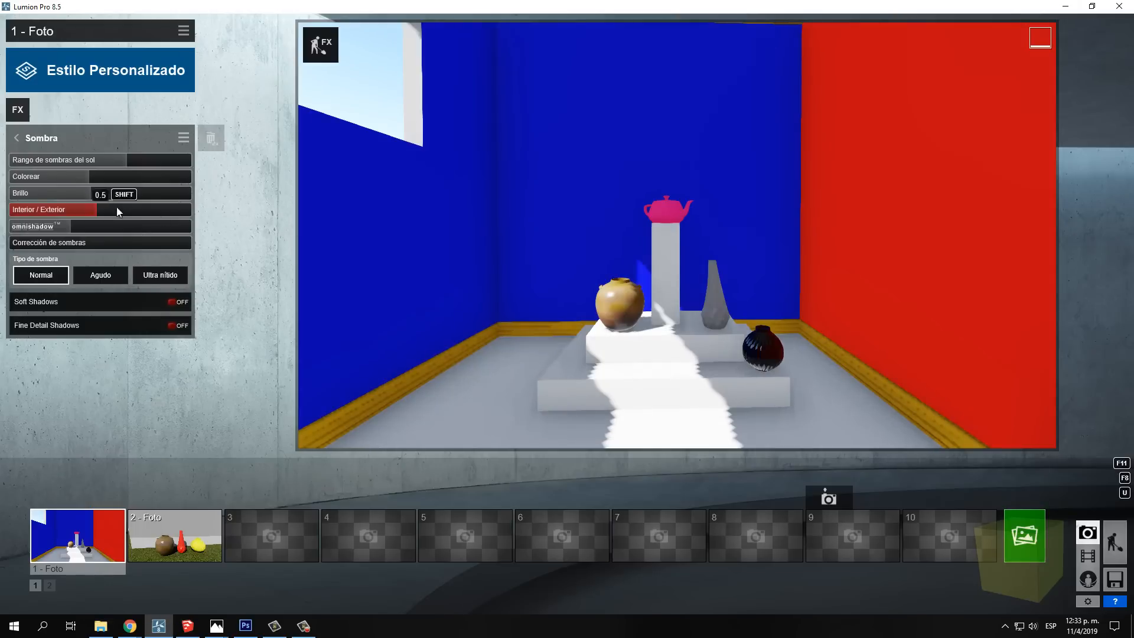
Lower Rango de sombras del sol to slightly under half its range and enable Soft Shadows and Fine Detail Shadows
{"action": "left_click_drag", "start_coordinate": [120, 163], "coordinate": [86, 164]}
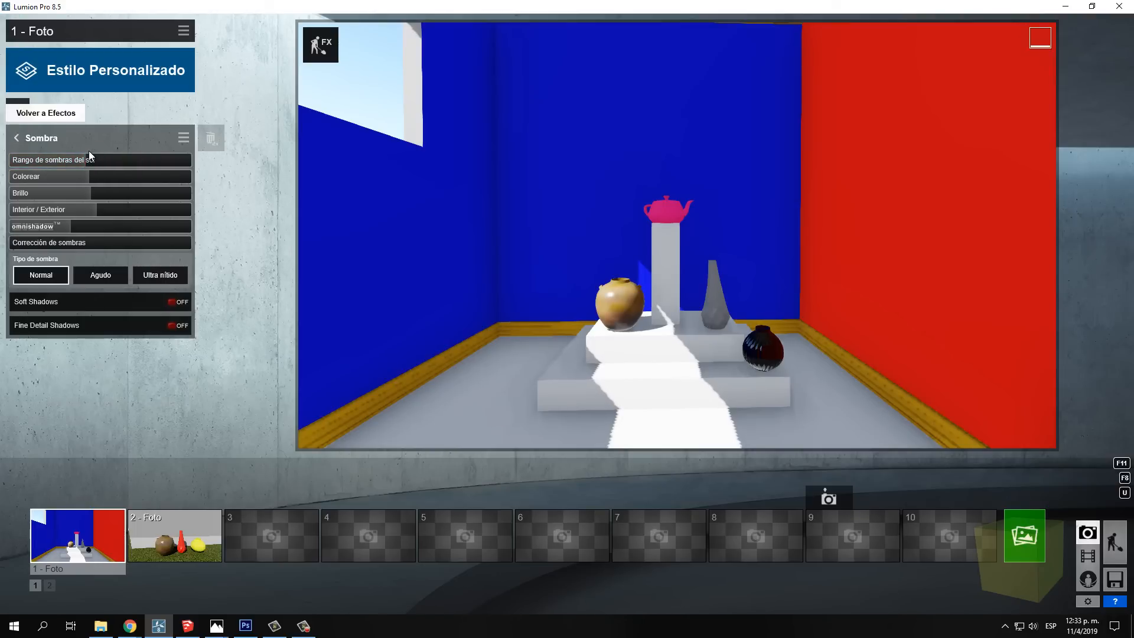
{"action": "left_click", "coordinate": [172, 302]}
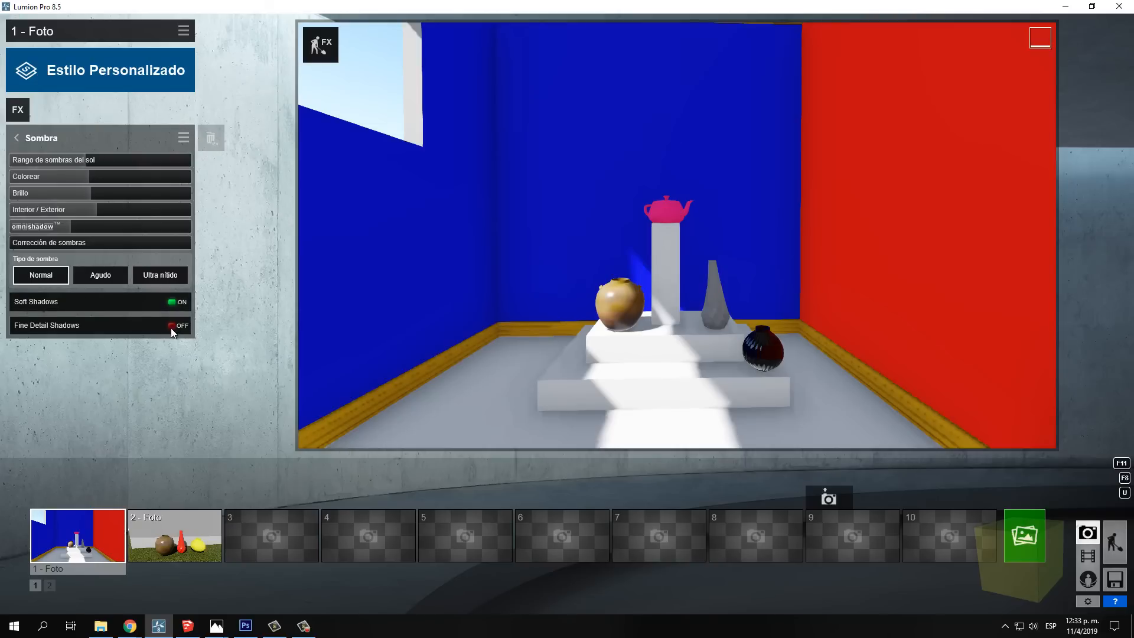
{"action": "left_click", "coordinate": [171, 325]}
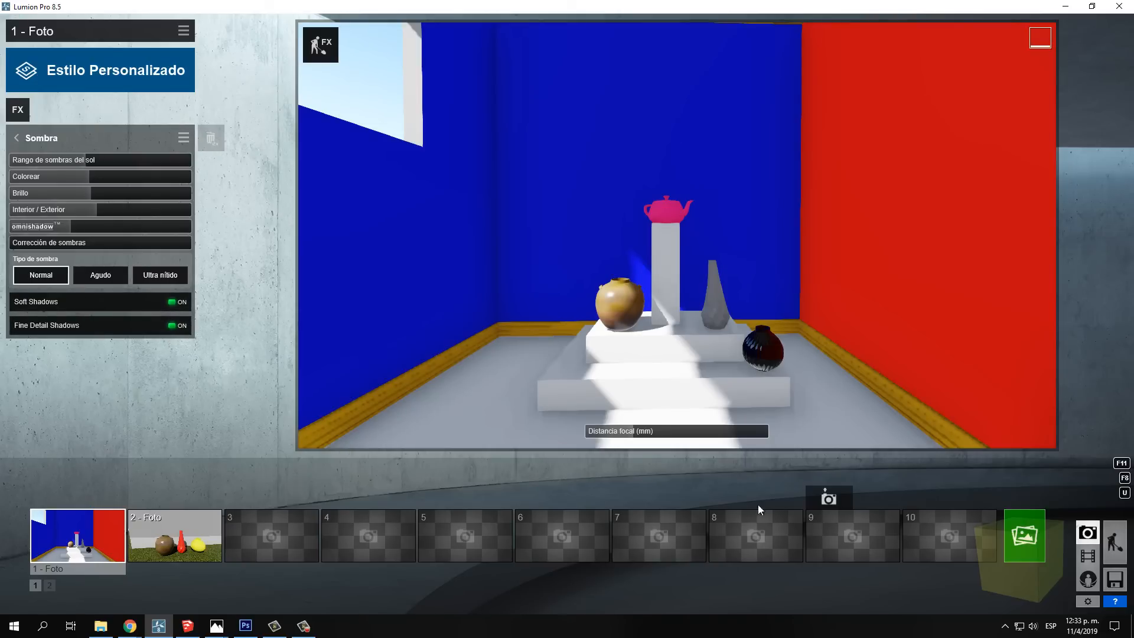
Render the current photo at Escritorio 1920x1080 as the JPG file "13" in the Efectos folder
{"action": "left_click", "coordinate": [1026, 535]}
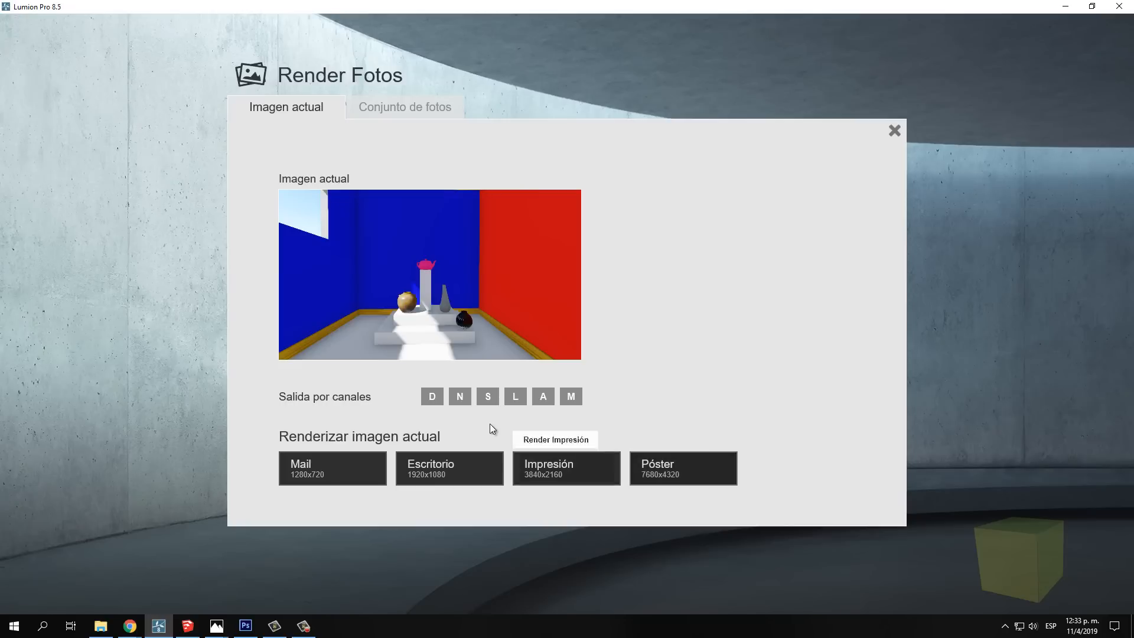
{"action": "left_click", "coordinate": [450, 471]}
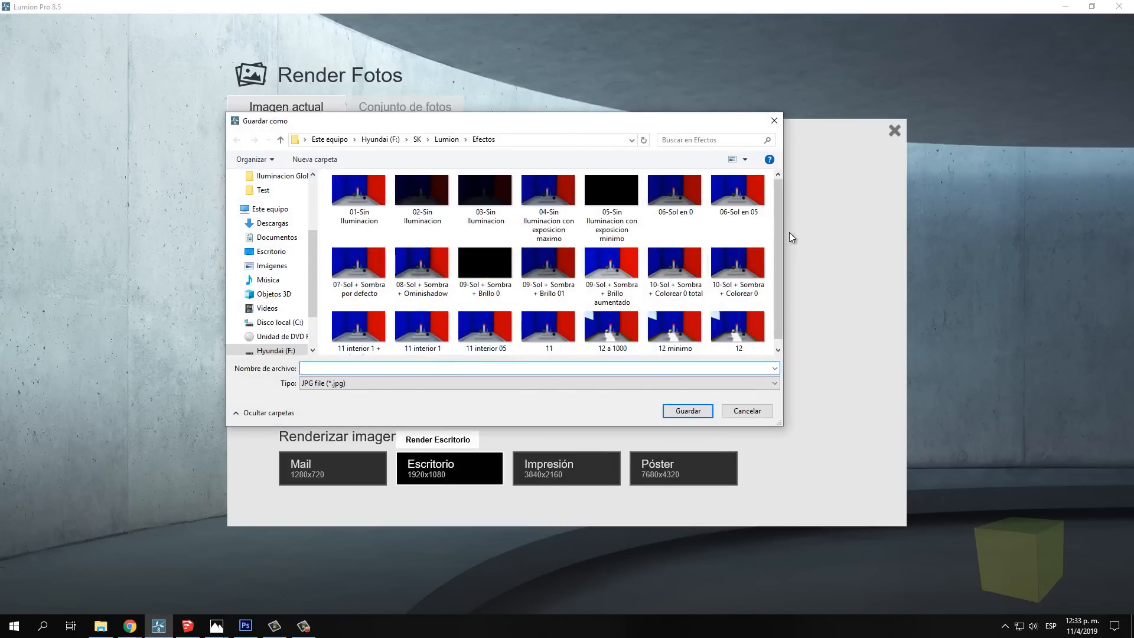
{"action": "left_click_drag", "start_coordinate": [779, 235], "coordinate": [745, 347]}
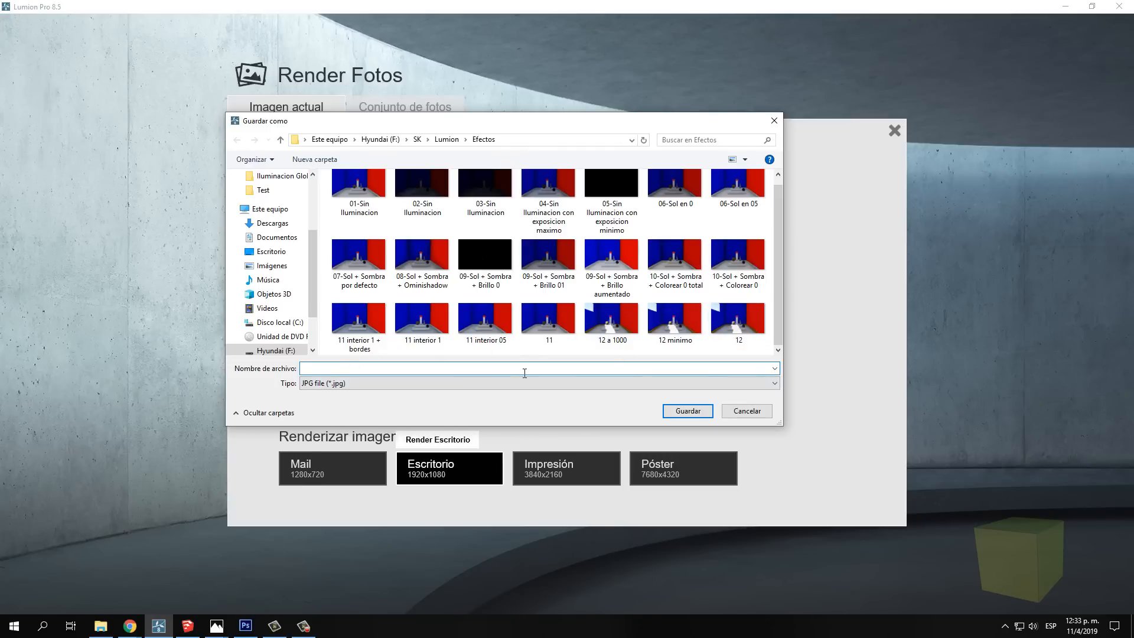
{"action": "type", "text": "13"}
{"action": "left_click", "coordinate": [688, 409]}
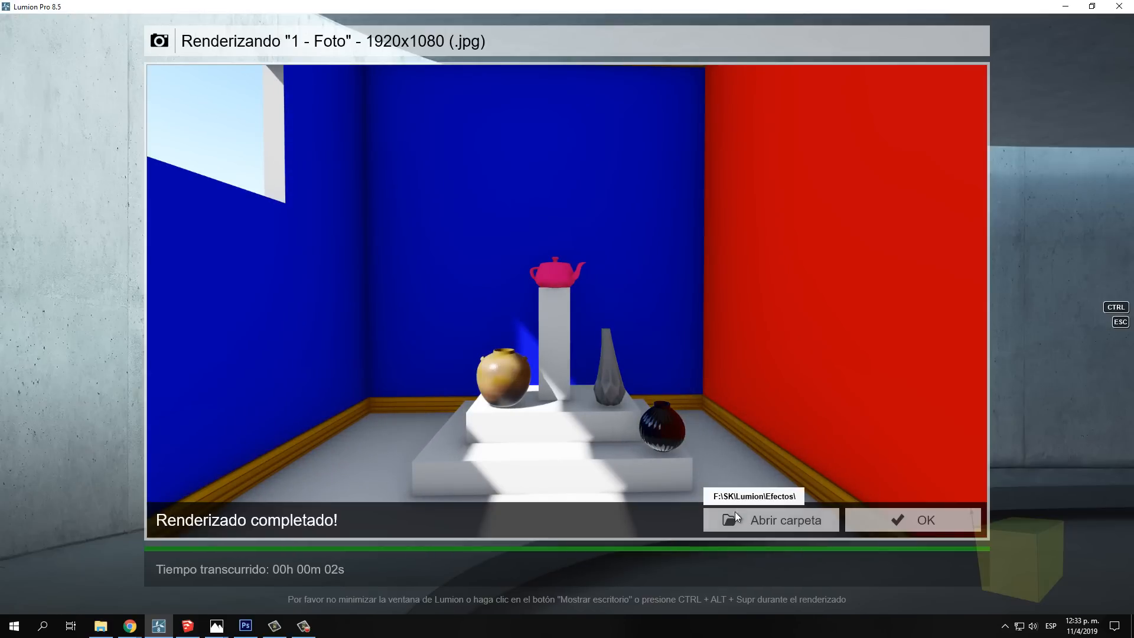
Compare the rendered image "13" with "12 minimo" and "12", and return to the Sombra effect settings
{"action": "left_click", "coordinate": [736, 519]}
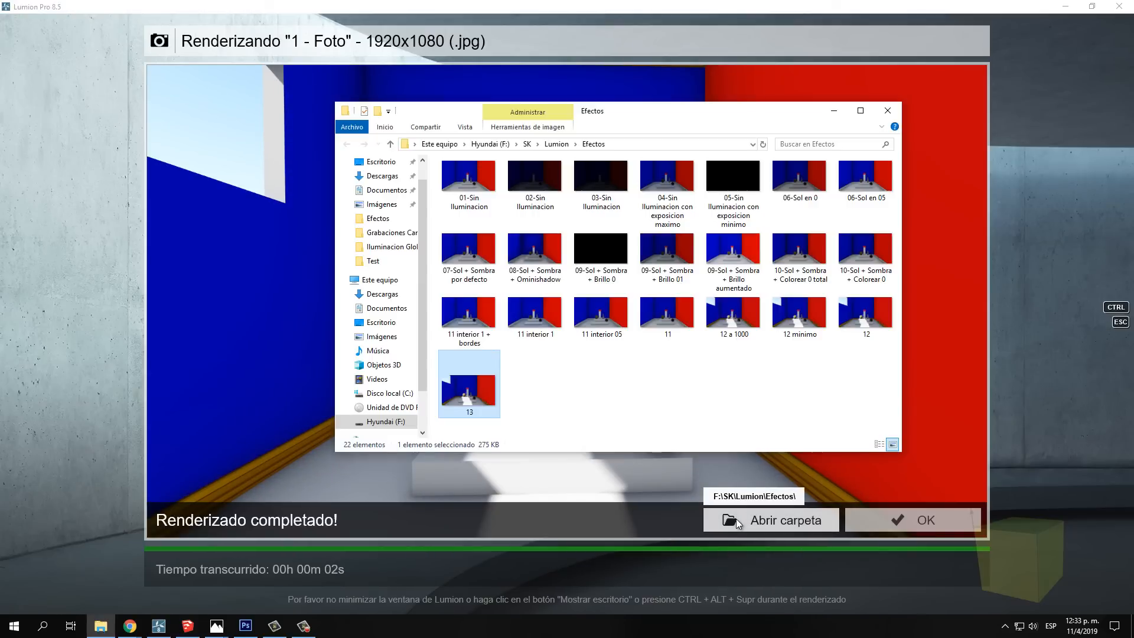
{"action": "double_click", "coordinate": [471, 369]}
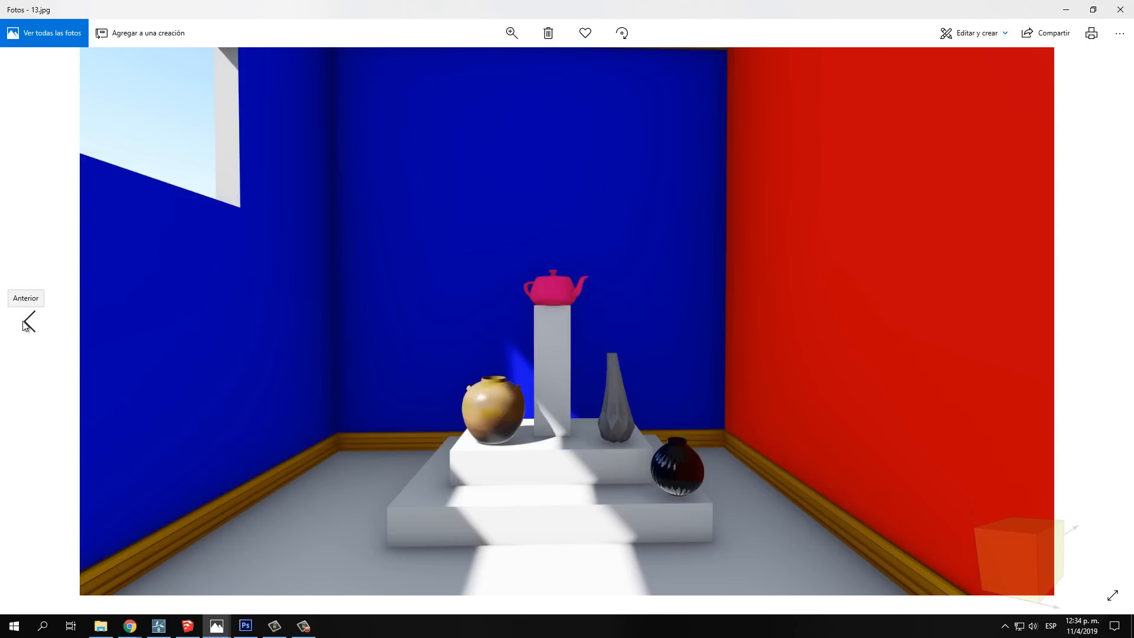
{"action": "left_click", "coordinate": [26, 322]}
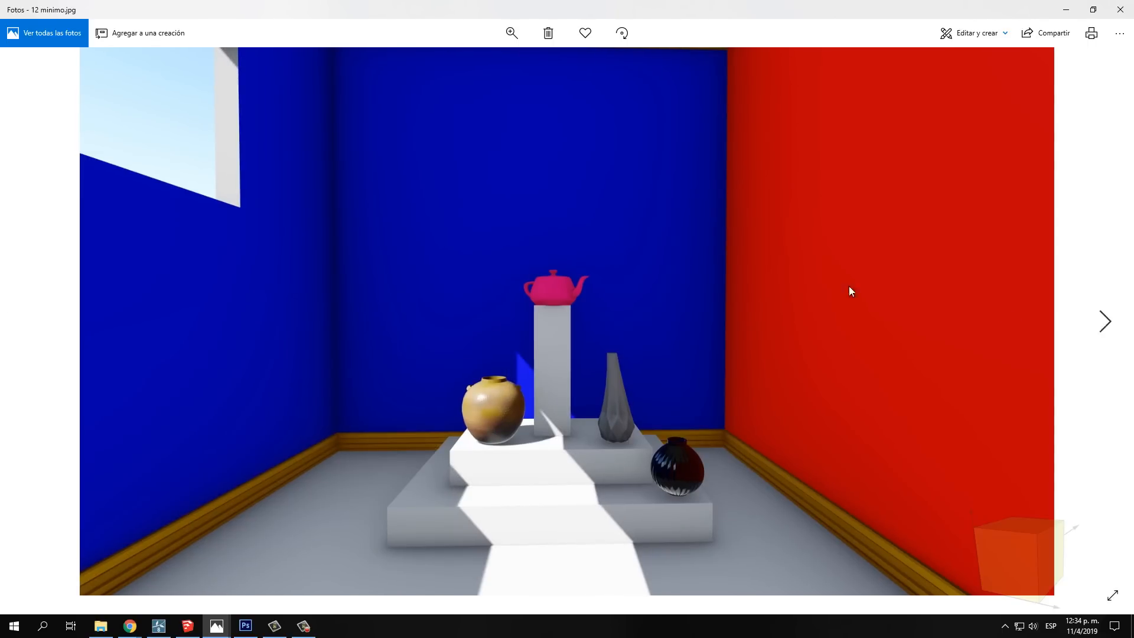
{"action": "left_click", "coordinate": [1113, 332]}
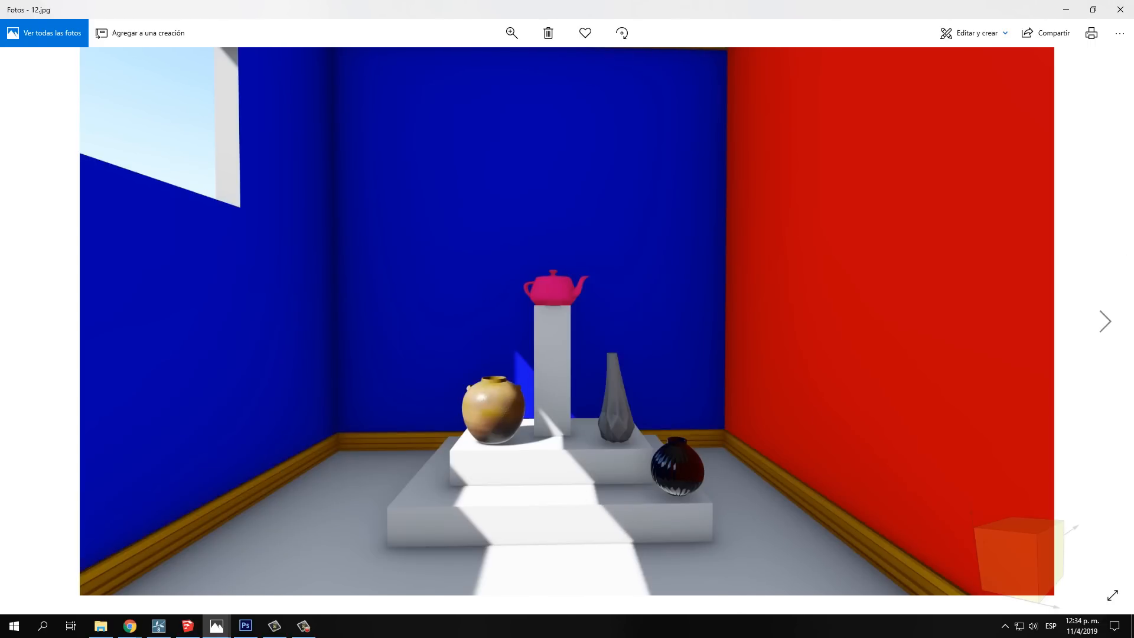
{"action": "left_click", "coordinate": [1108, 324]}
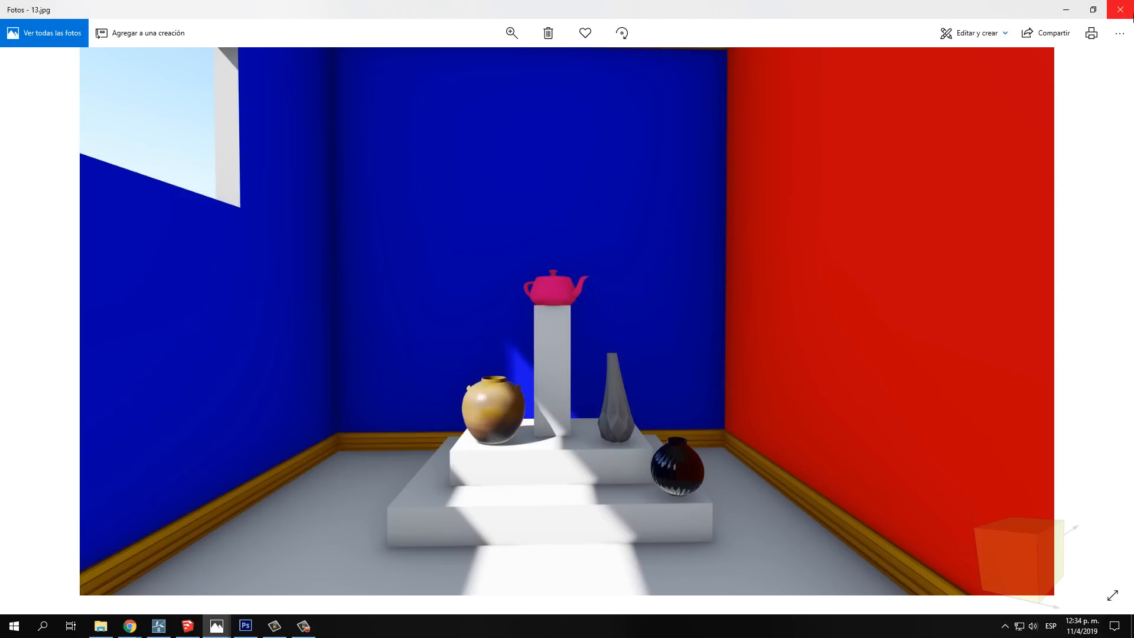
{"action": "left_click", "coordinate": [1120, 9]}
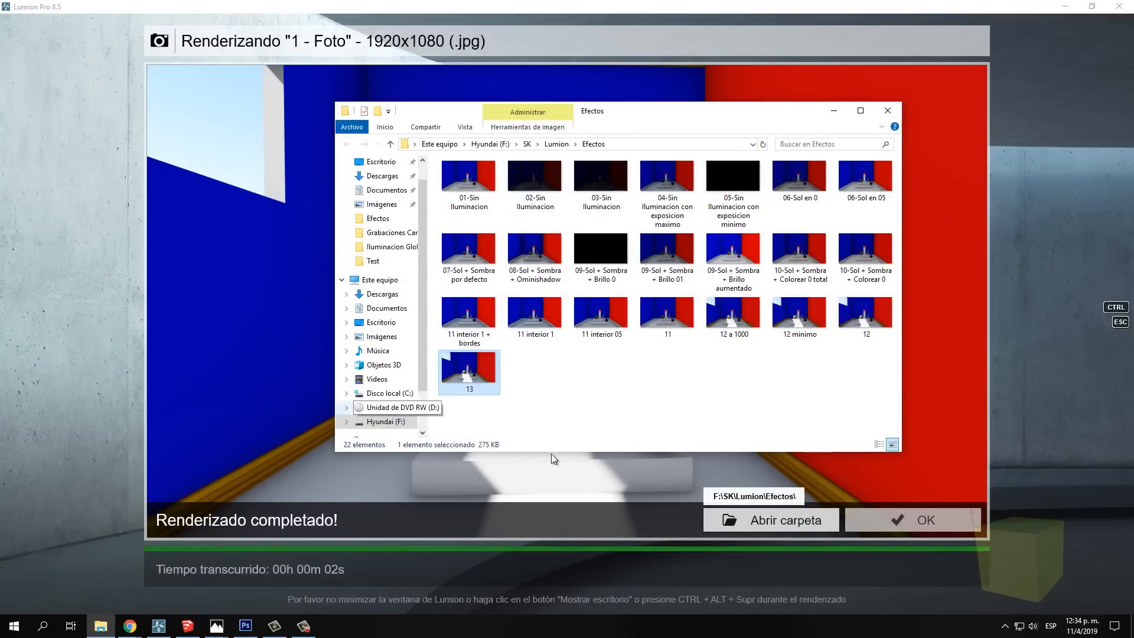
{"action": "left_click", "coordinate": [881, 512]}
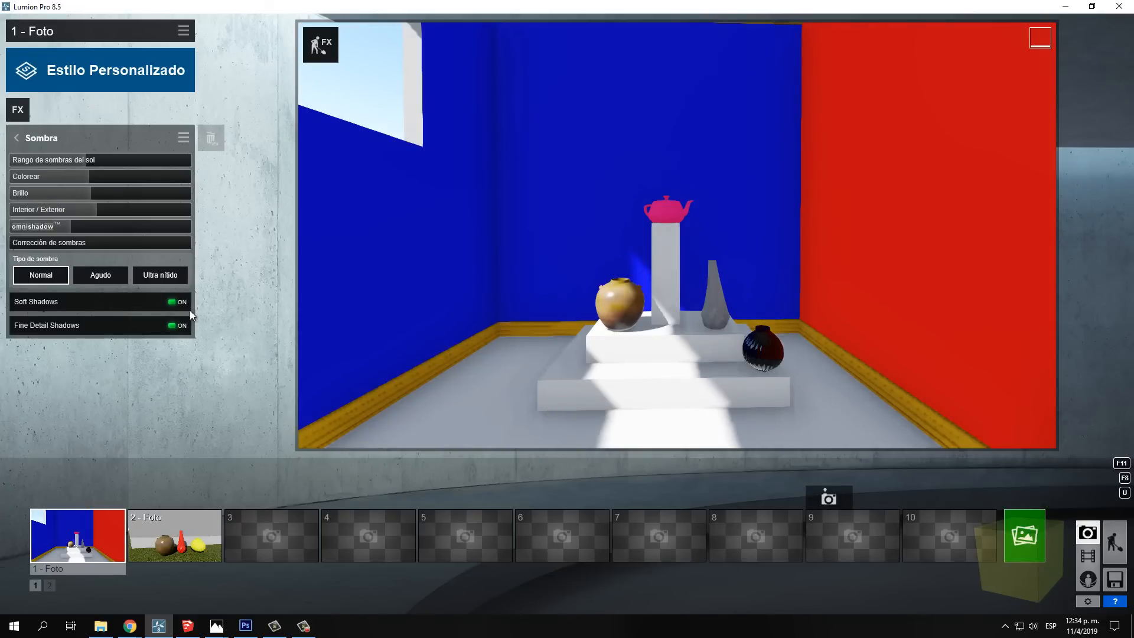